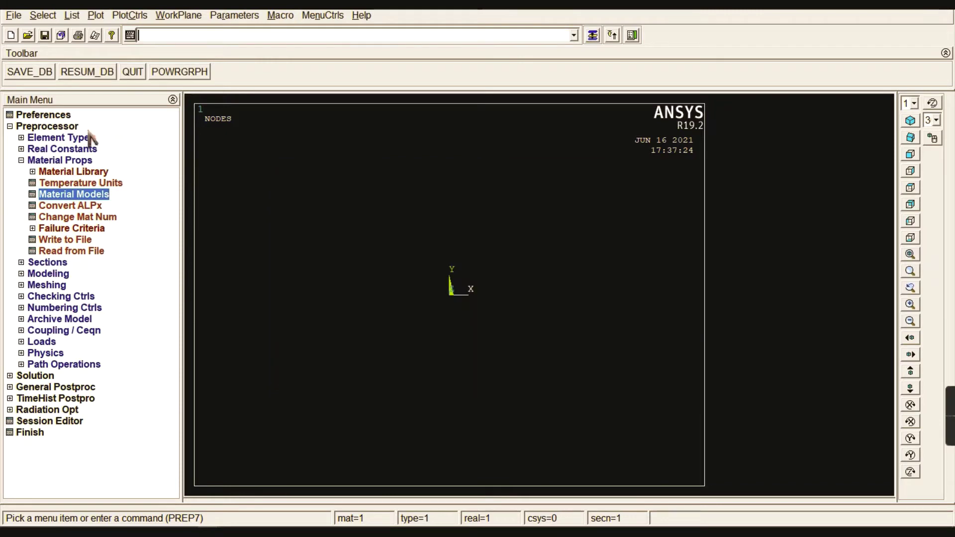
Step: Start defining a common beam section with ID 1 and choose the hollow rectangle sub-type
{"action": "left_click", "coordinate": [56, 160]}
{"action": "left_click", "coordinate": [50, 172]}
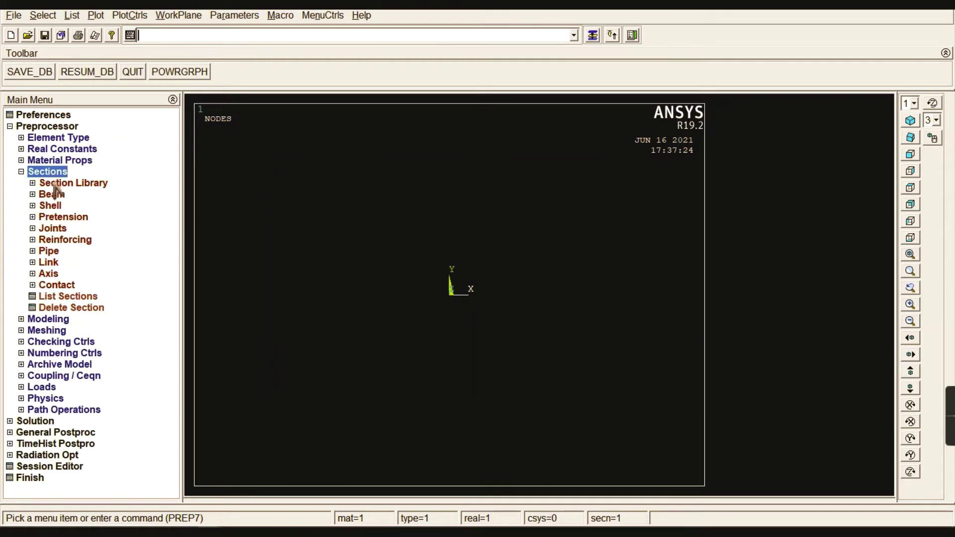
{"action": "left_click", "coordinate": [53, 194]}
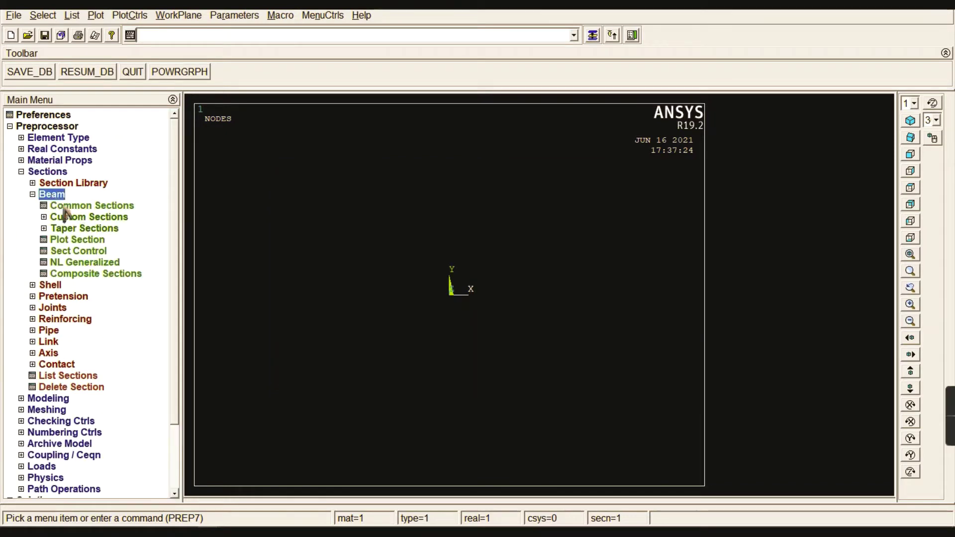
{"action": "left_click", "coordinate": [84, 207]}
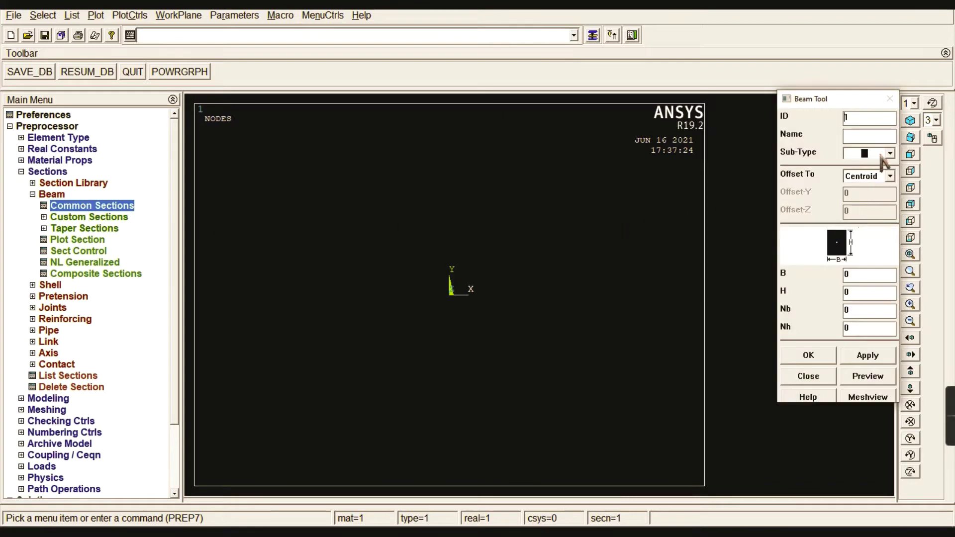
{"action": "left_click", "coordinate": [883, 155]}
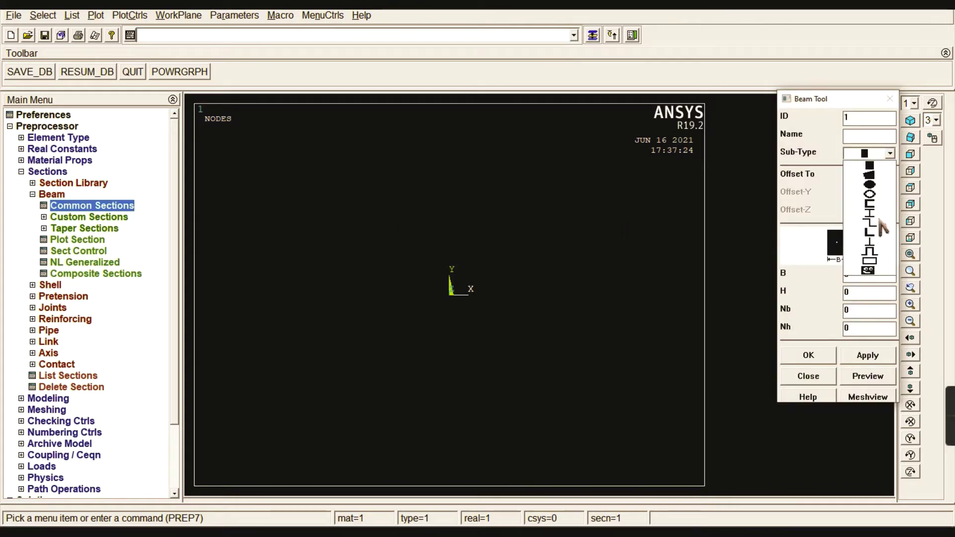
{"action": "left_click", "coordinate": [870, 262]}
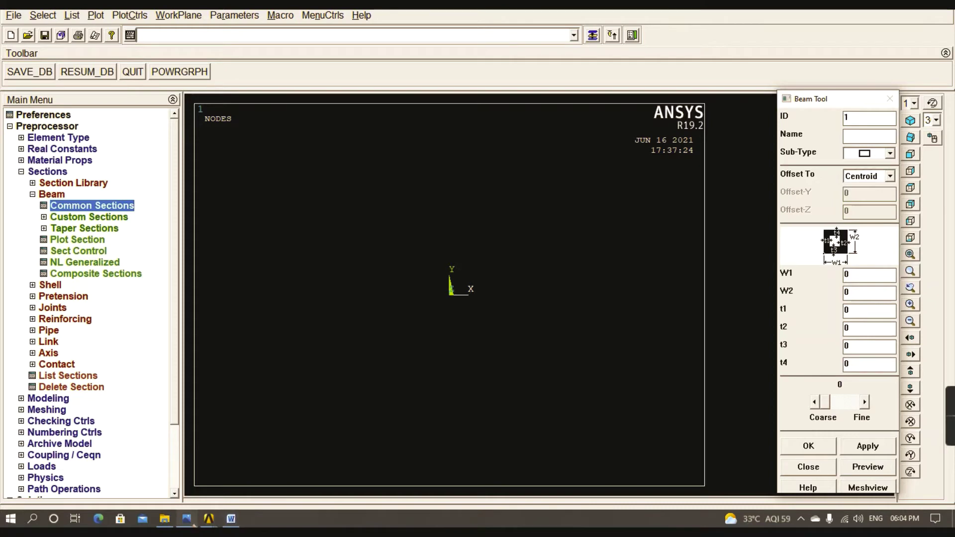
Step: Set the hollow section's W1 and W2 to 0.5 and t1 to t4 to 0.1, preview it, and accept it
{"action": "left_click", "coordinate": [186, 519]}
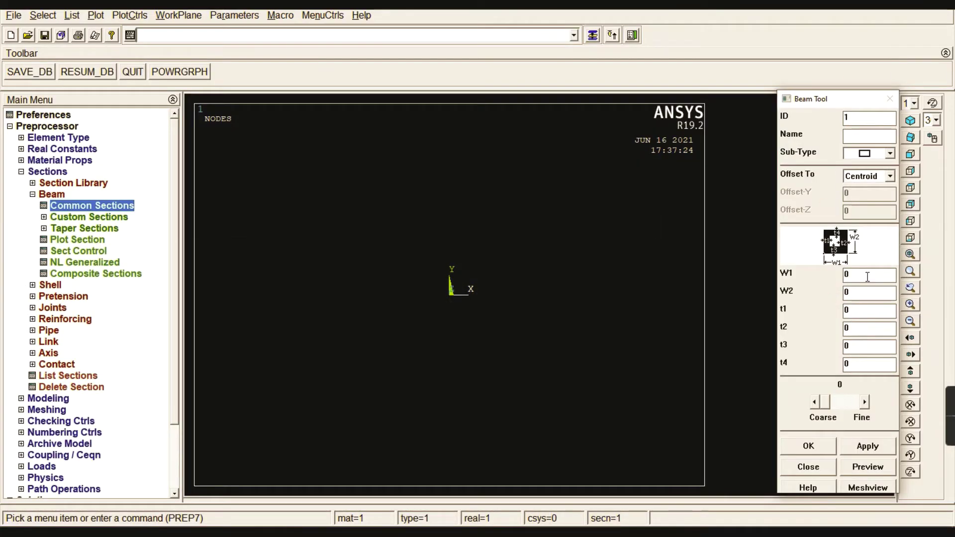
{"action": "key", "text": "End"}
{"action": "type", "text": "0."}
{"action": "type", "text": "0."}
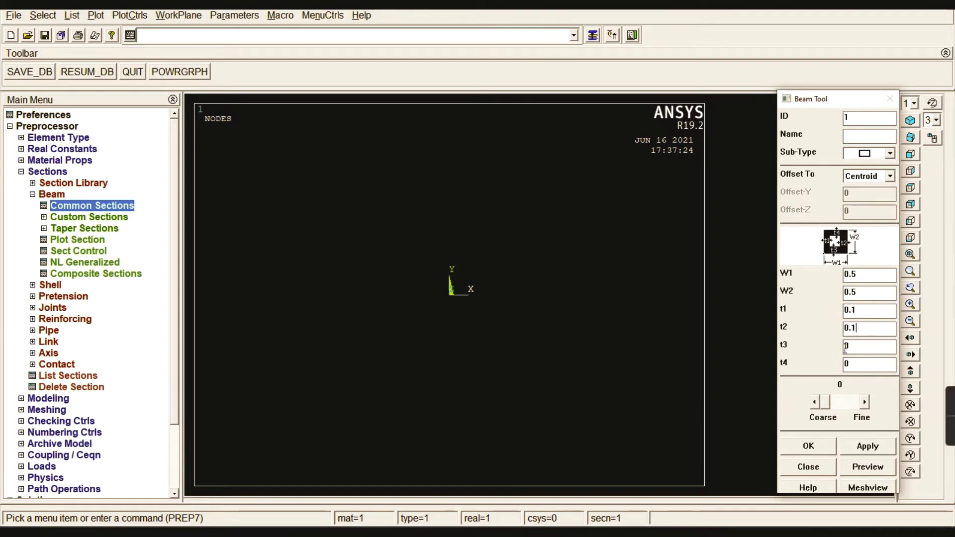
{"action": "key", "text": "Tab"}
{"action": "key", "text": "Tab"}
{"action": "left_click", "coordinate": [876, 468]}
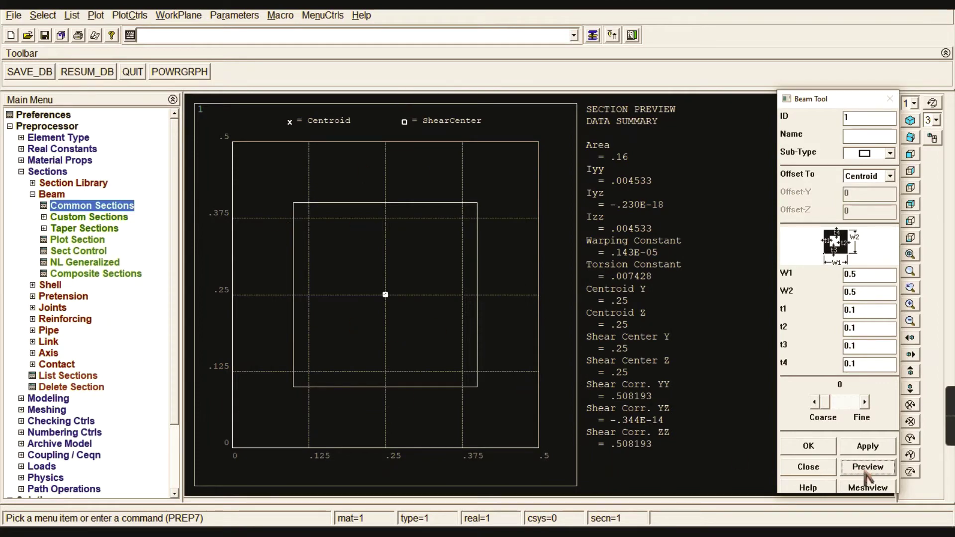
{"action": "left_click", "coordinate": [826, 446]}
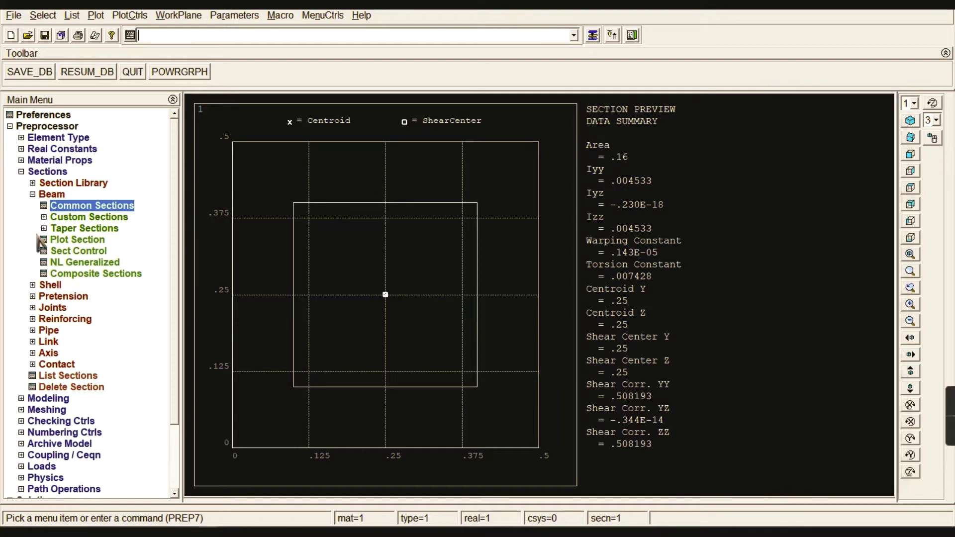
Step: Create keypoint 1 in the active coordinate system at X 0, Y 0
{"action": "left_click", "coordinate": [51, 194]}
{"action": "left_click", "coordinate": [47, 171]}
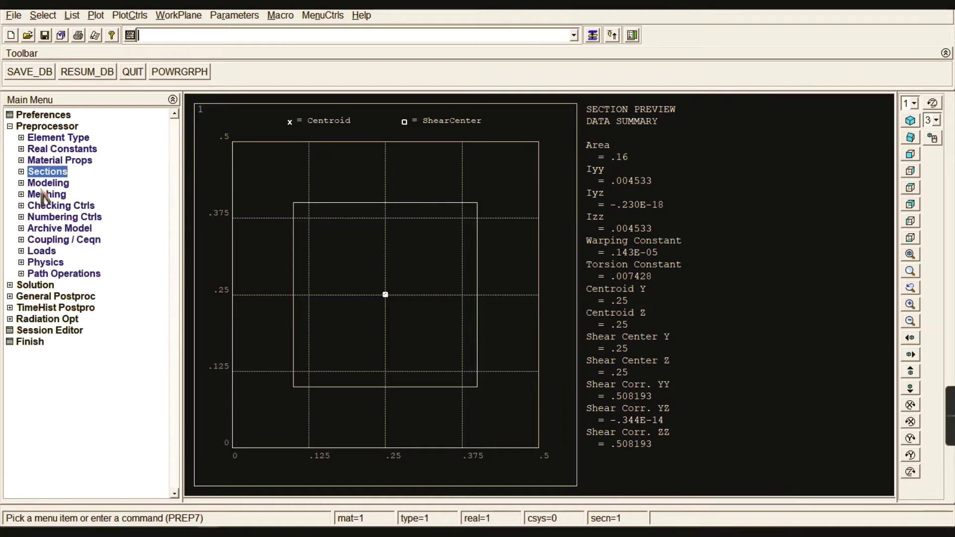
{"action": "left_click", "coordinate": [48, 183]}
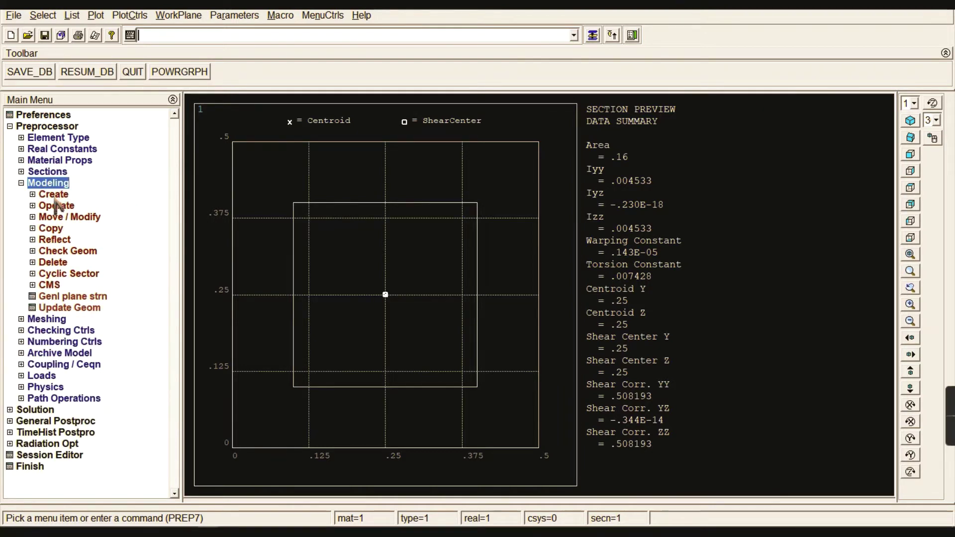
{"action": "left_click", "coordinate": [55, 195]}
{"action": "left_click", "coordinate": [68, 206]}
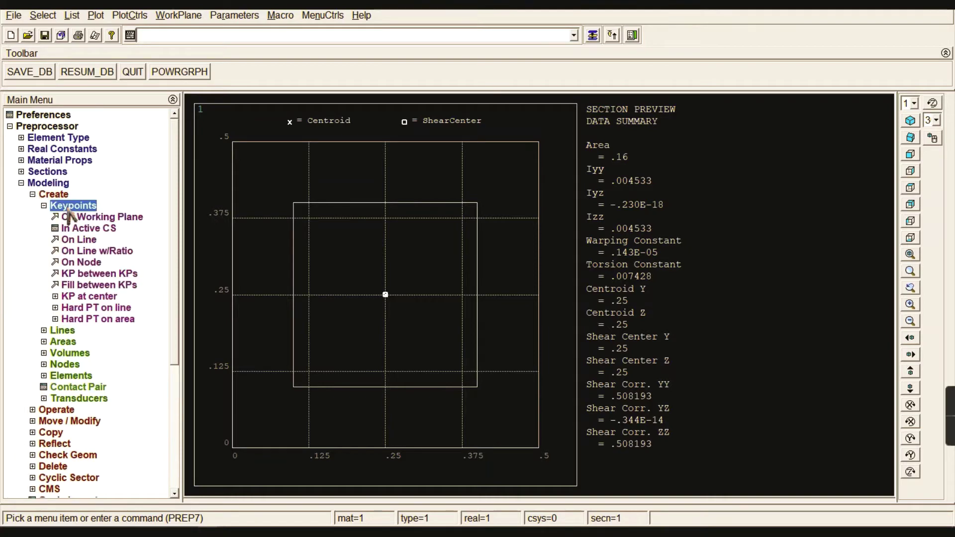
{"action": "left_click", "coordinate": [88, 228]}
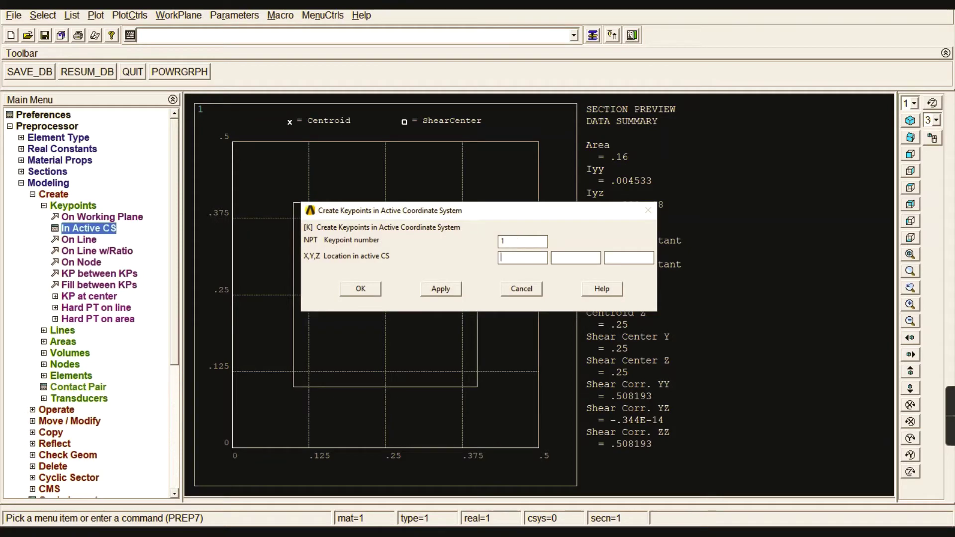
{"action": "left_click", "coordinate": [441, 289]}
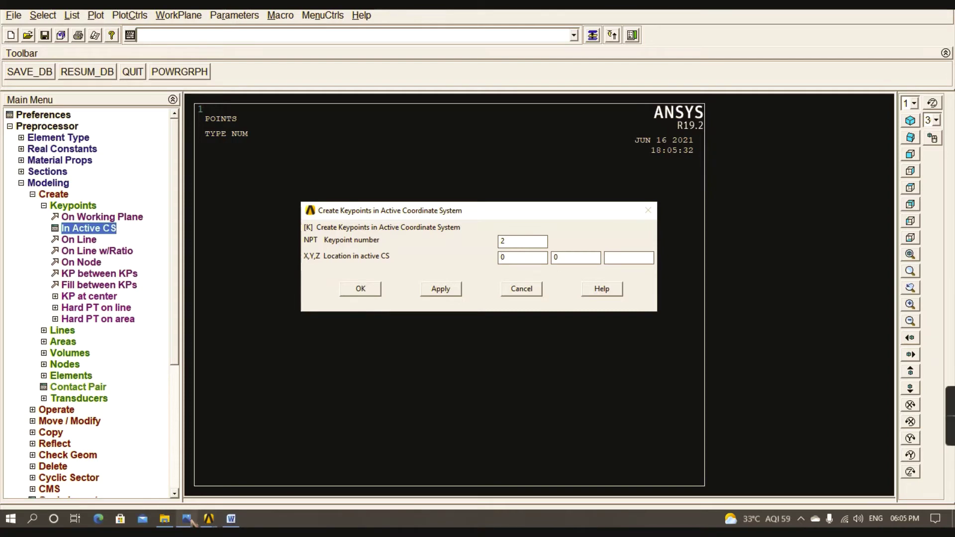
Step: Create keypoint 2 at X 5, Y 0, consulting the problem figure for its location
{"action": "left_click", "coordinate": [187, 519]}
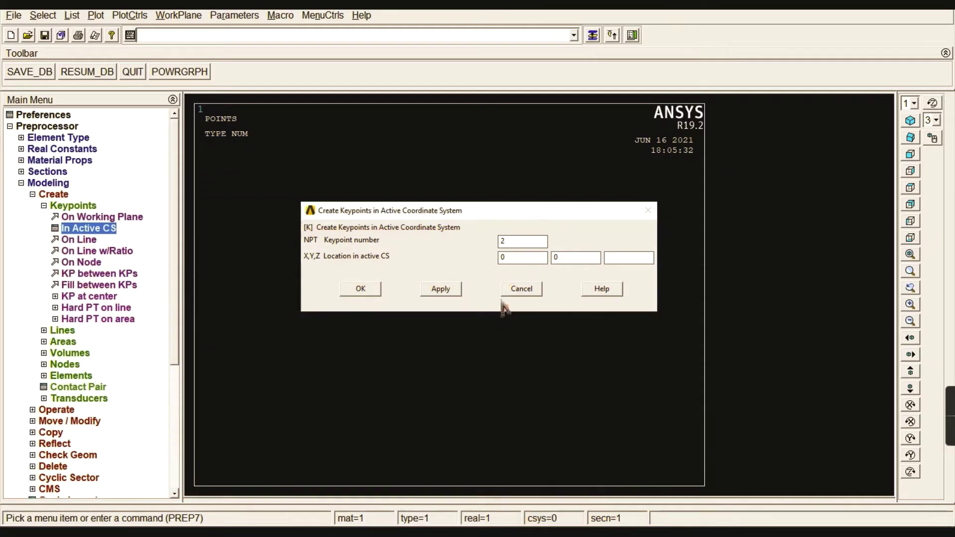
{"action": "double_click", "coordinate": [503, 257]}
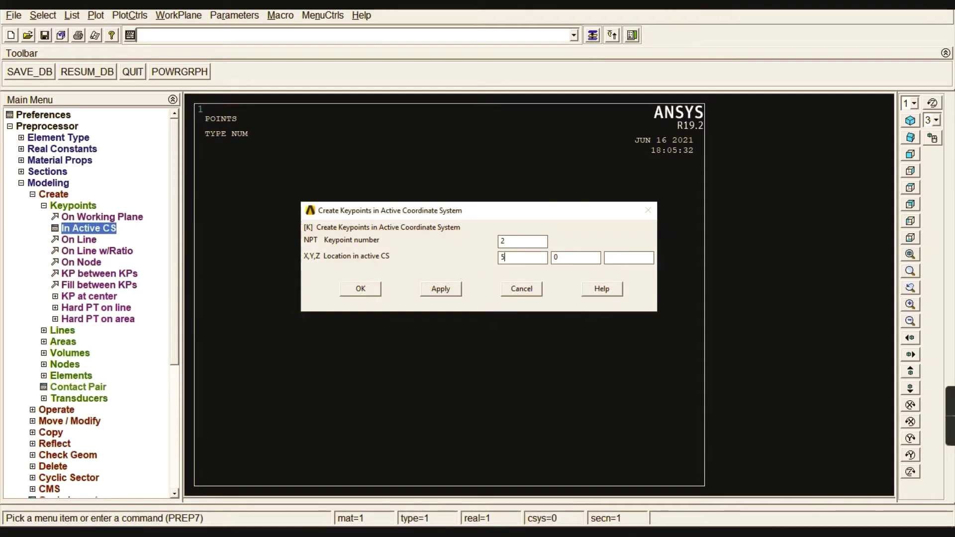
{"action": "left_click", "coordinate": [441, 290]}
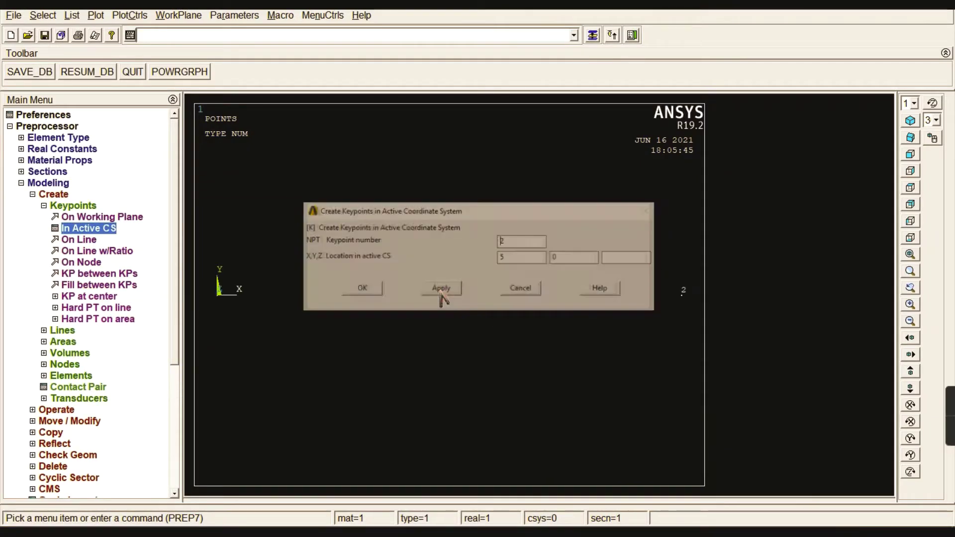
Step: Create keypoint 3 at X 7.5, Y 0 and keypoint 4 at X 10, Y 0
{"action": "double_click", "coordinate": [512, 242]}
{"action": "type", "text": "3"}
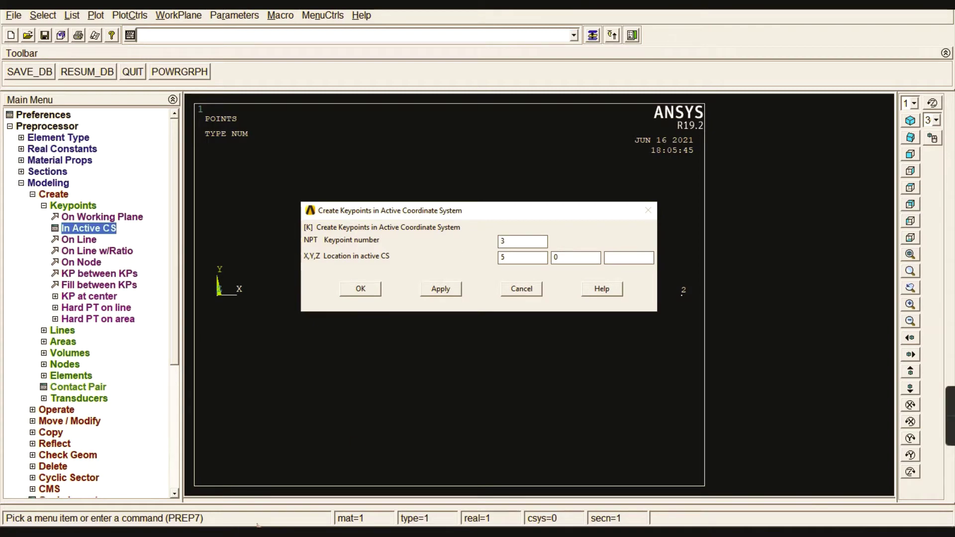
{"action": "left_click", "coordinate": [187, 519]}
{"action": "type", "text": "7.5"}
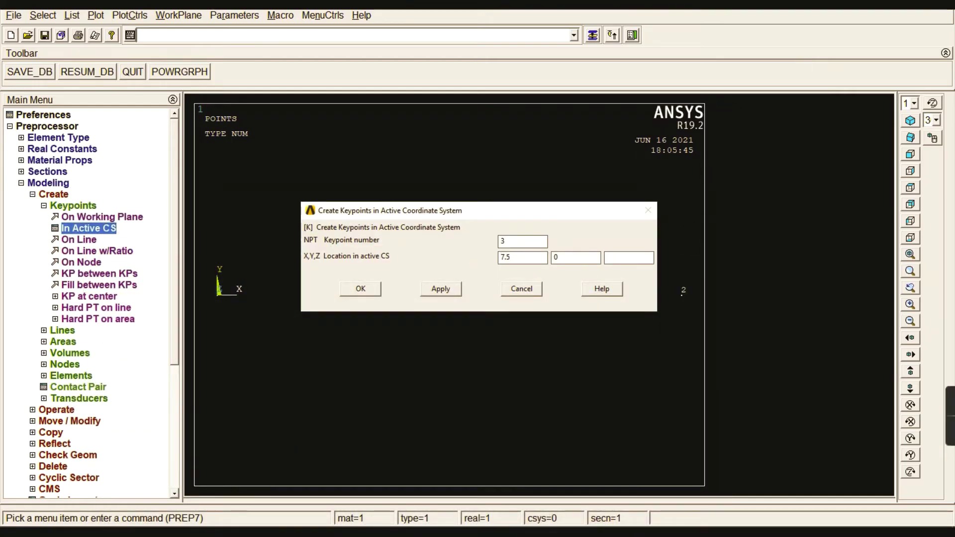
{"action": "left_click", "coordinate": [444, 290]}
{"action": "left_click", "coordinate": [444, 293]}
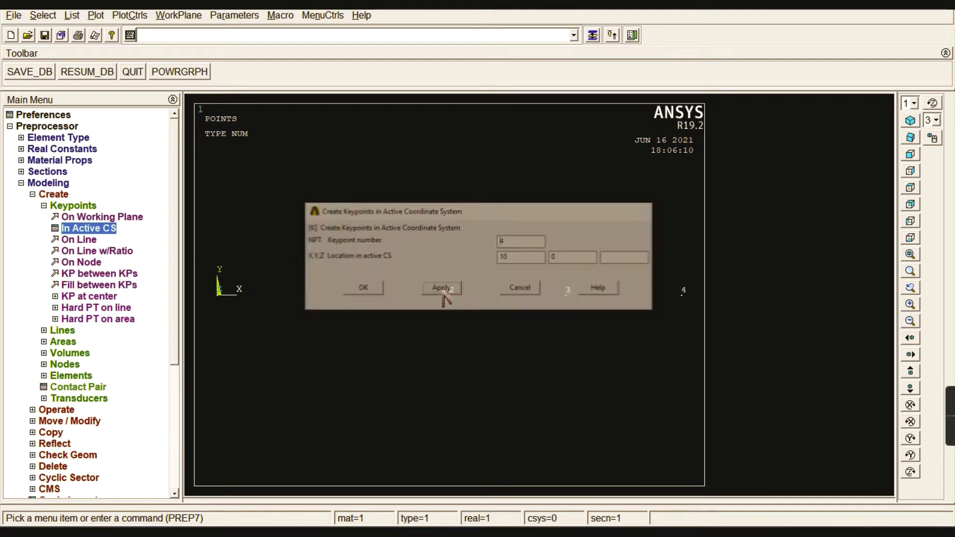
Step: Create keypoint 5 at X 11.5, Y 0 after checking the location in the problem figure
{"action": "left_click", "coordinate": [186, 519]}
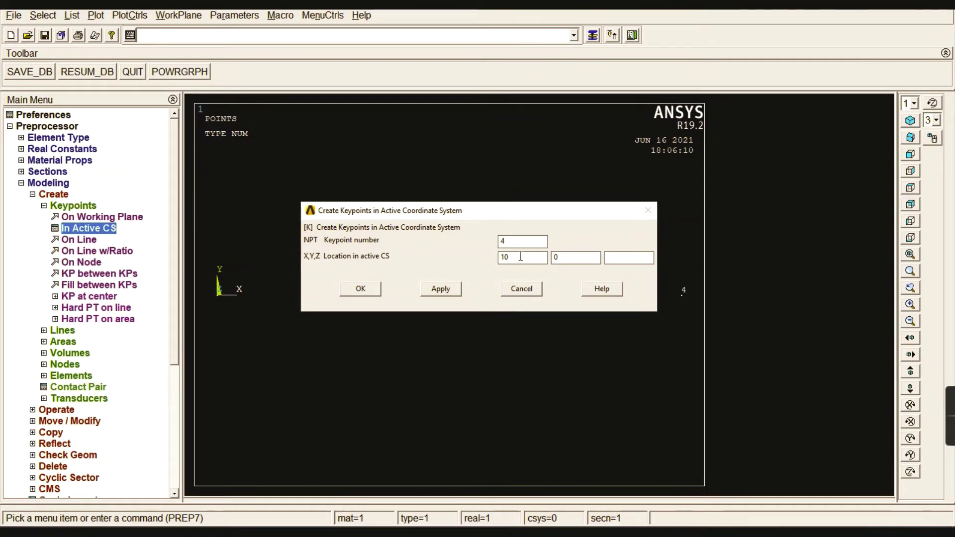
{"action": "type", "text": "1."}
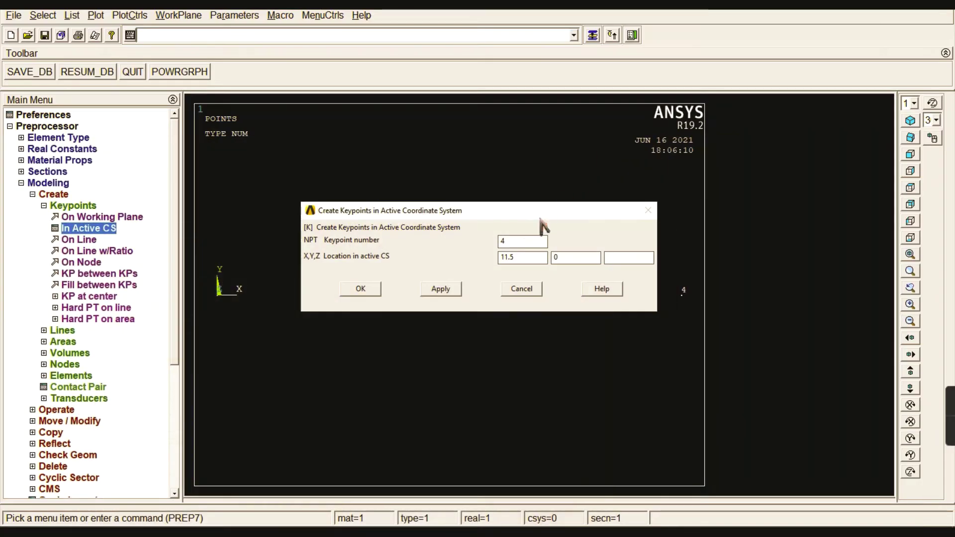
{"action": "type", "text": "5"}
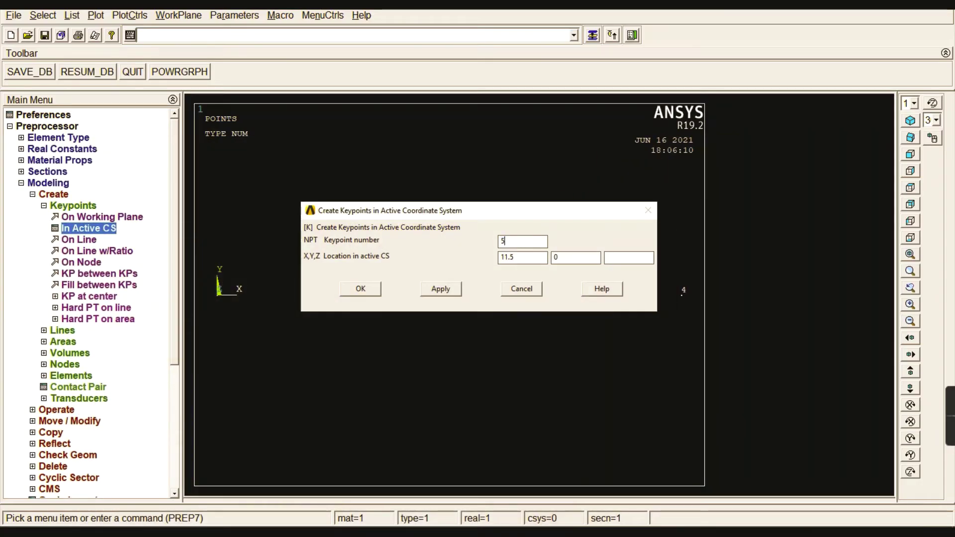
{"action": "left_click", "coordinate": [428, 295]}
Step: Create keypoints 6 and 7 along the X axis beyond keypoint 5 and finish keypoint creation
{"action": "left_click", "coordinate": [441, 289]}
{"action": "type", "text": "7"}
{"action": "left_click_drag", "start_coordinate": [529, 258], "coordinate": [452, 259]}
{"action": "left_click", "coordinate": [363, 292]}
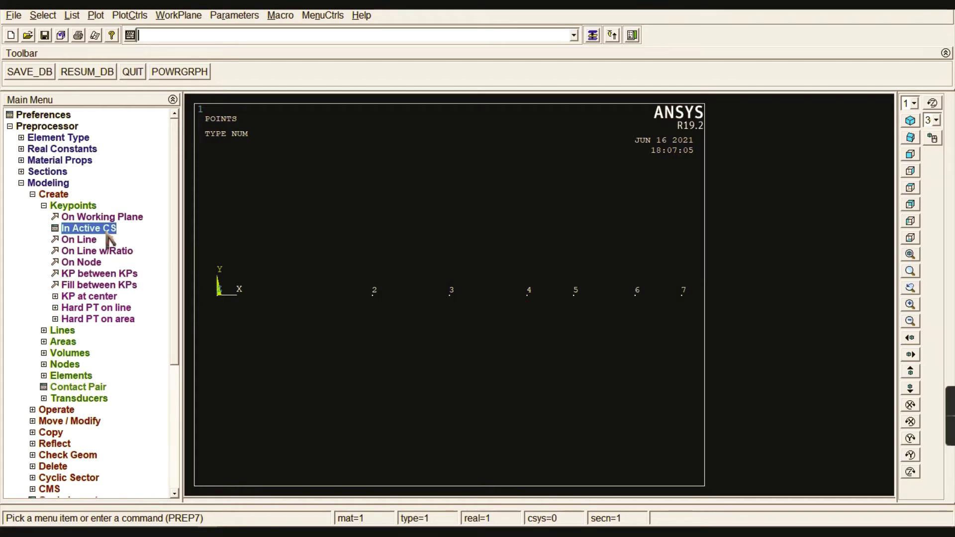
Step: Create straight lines joining consecutive keypoints from 1 through 7 along the beam
{"action": "left_click", "coordinate": [85, 206]}
{"action": "left_click", "coordinate": [64, 217]}
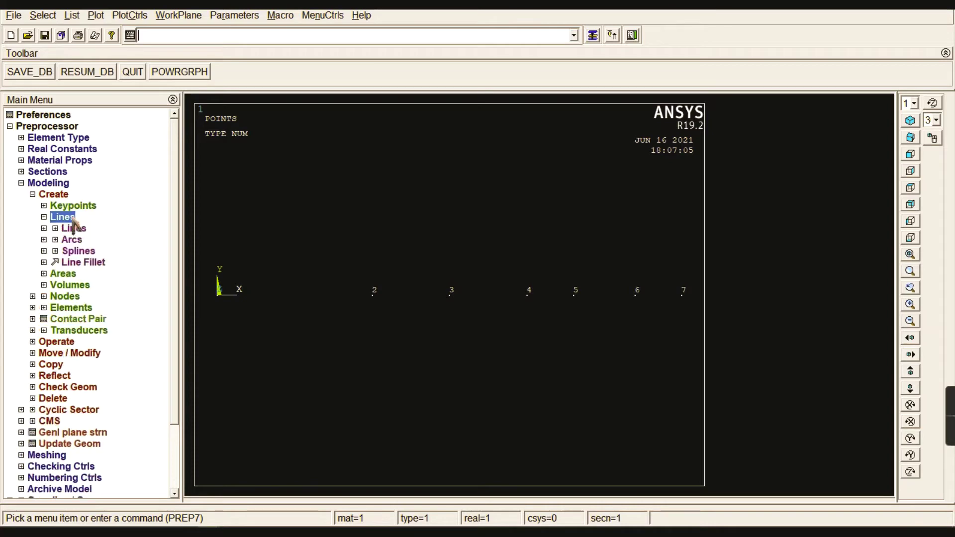
{"action": "left_click", "coordinate": [73, 228]}
{"action": "left_click", "coordinate": [92, 241]}
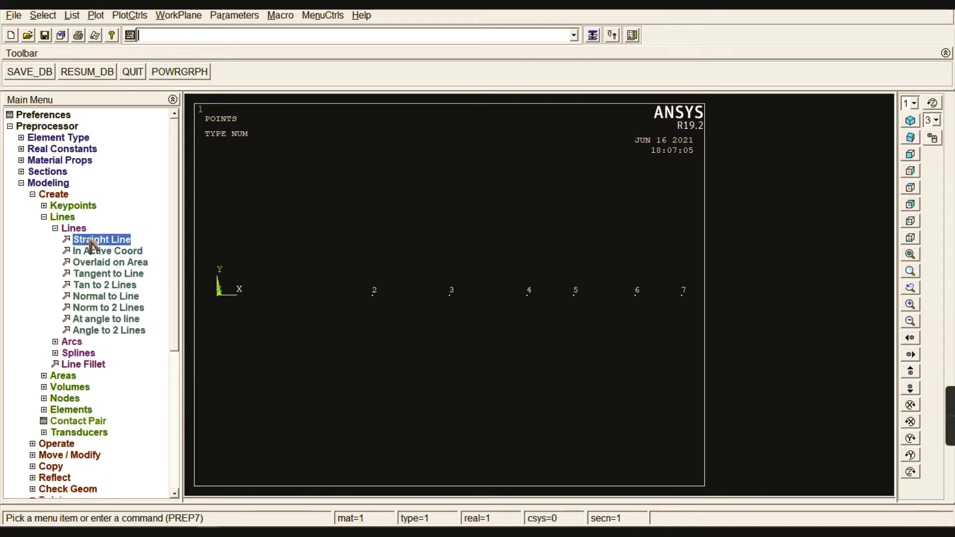
{"action": "left_click", "coordinate": [219, 293]}
{"action": "left_click", "coordinate": [373, 301]}
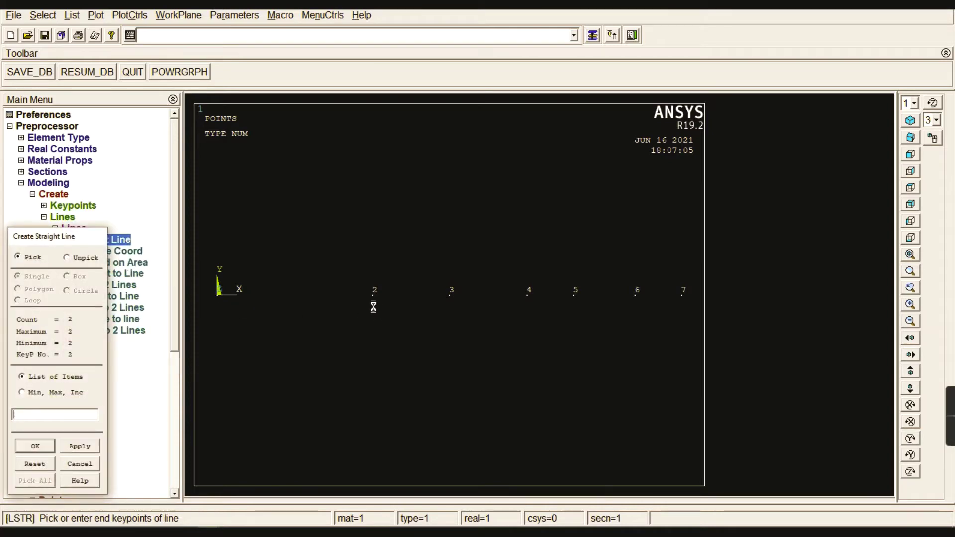
{"action": "left_click", "coordinate": [455, 303]}
{"action": "left_click", "coordinate": [529, 304]}
{"action": "left_click", "coordinate": [574, 307]}
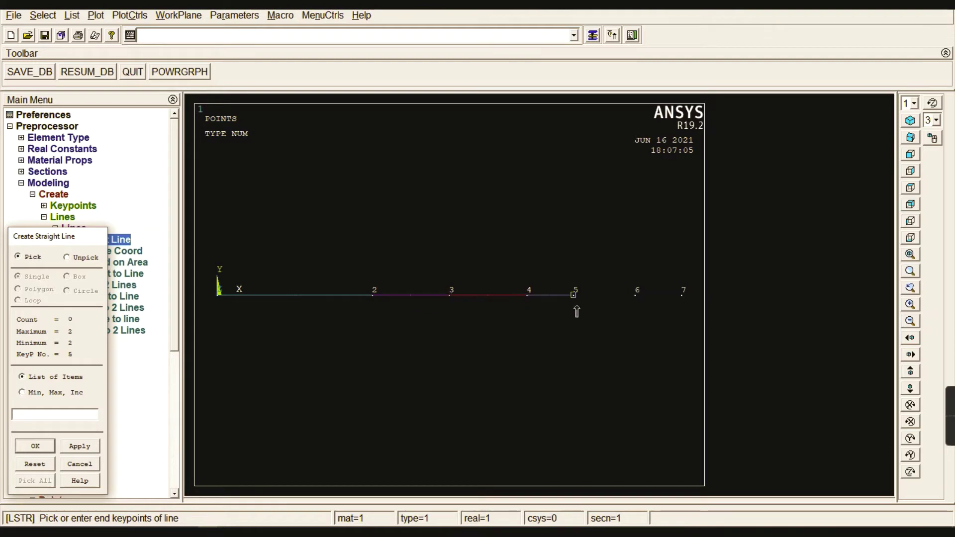
{"action": "left_click", "coordinate": [632, 307]}
{"action": "left_click", "coordinate": [683, 308]}
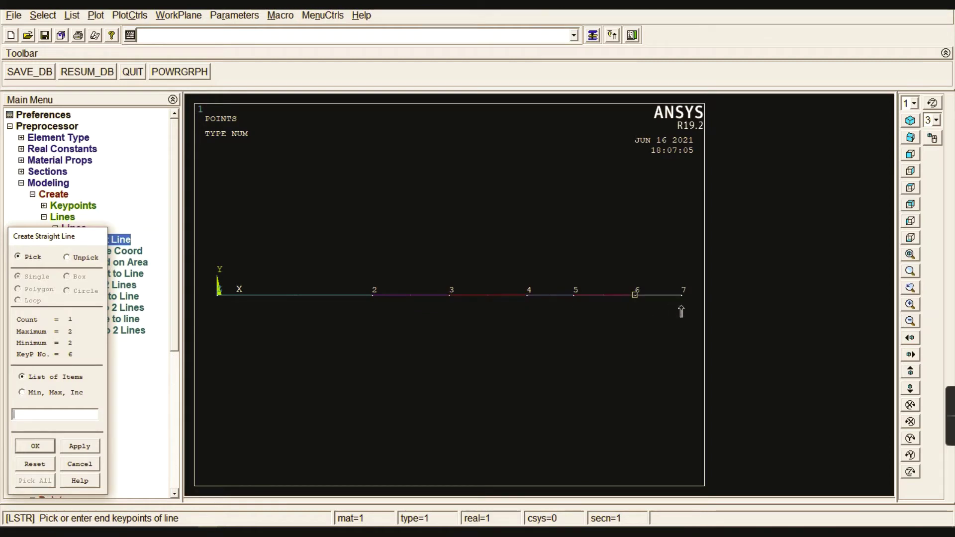
{"action": "left_click", "coordinate": [35, 446]}
Step: Set the number of element divisions to 10 on all beam lines
{"action": "left_click", "coordinate": [72, 229]}
{"action": "left_click", "coordinate": [73, 205]}
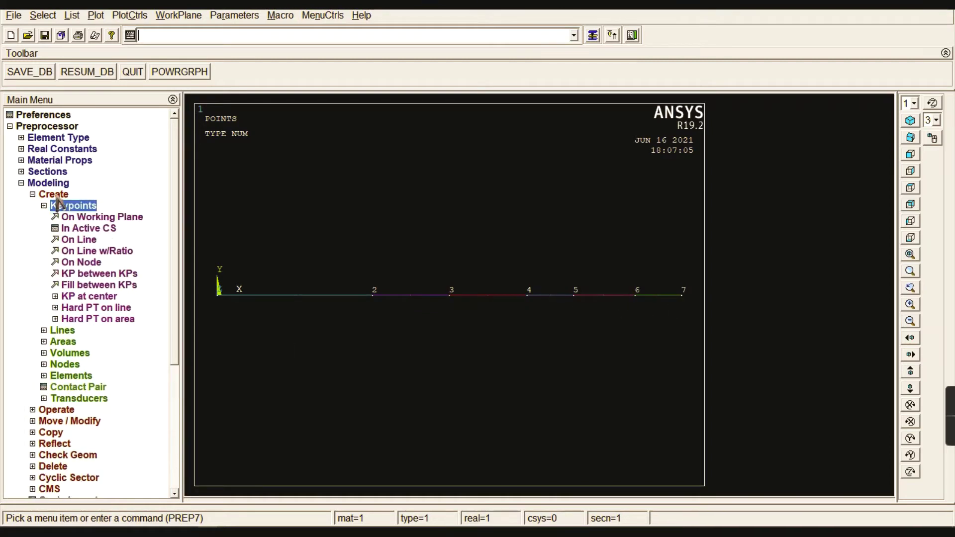
{"action": "left_click", "coordinate": [54, 193]}
{"action": "left_click", "coordinate": [52, 183]}
{"action": "left_click", "coordinate": [52, 194]}
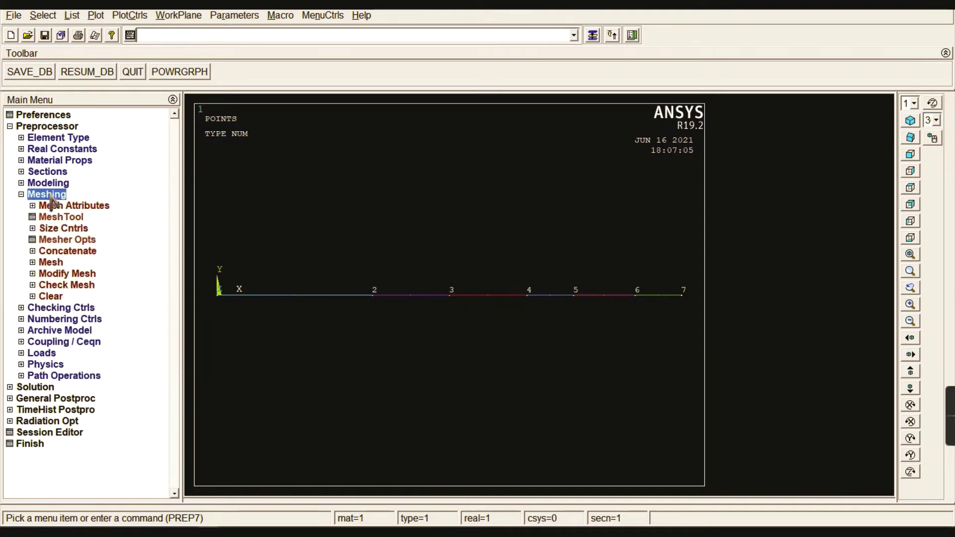
{"action": "left_click", "coordinate": [54, 228]}
{"action": "left_click", "coordinate": [75, 252]}
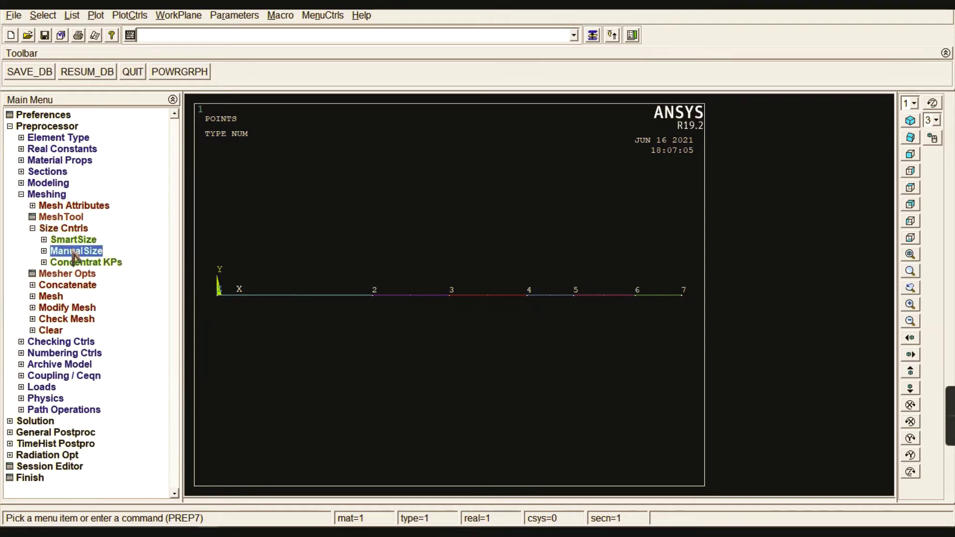
{"action": "left_click", "coordinate": [74, 285]}
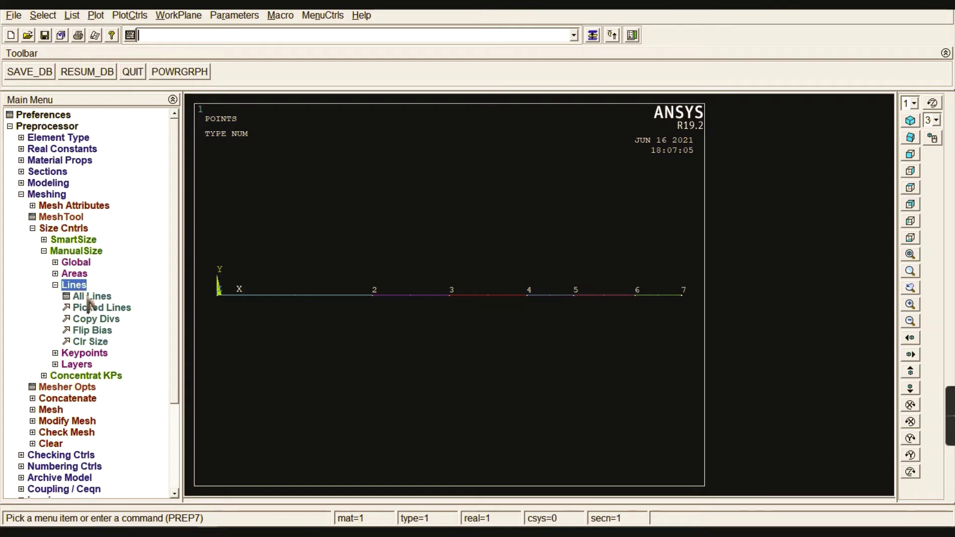
{"action": "left_click", "coordinate": [92, 297]}
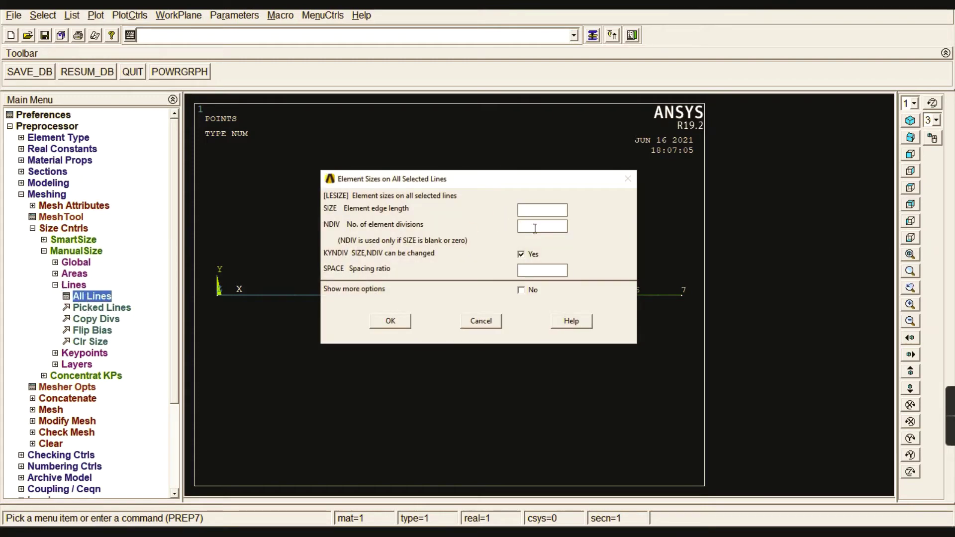
{"action": "left_click", "coordinate": [535, 228]}
{"action": "type", "text": "10"}
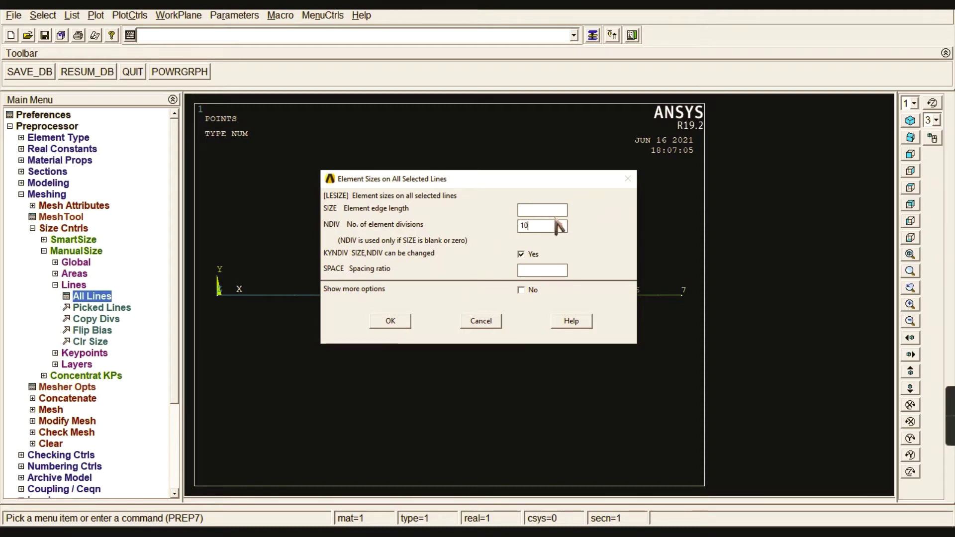
{"action": "left_click", "coordinate": [396, 327]}
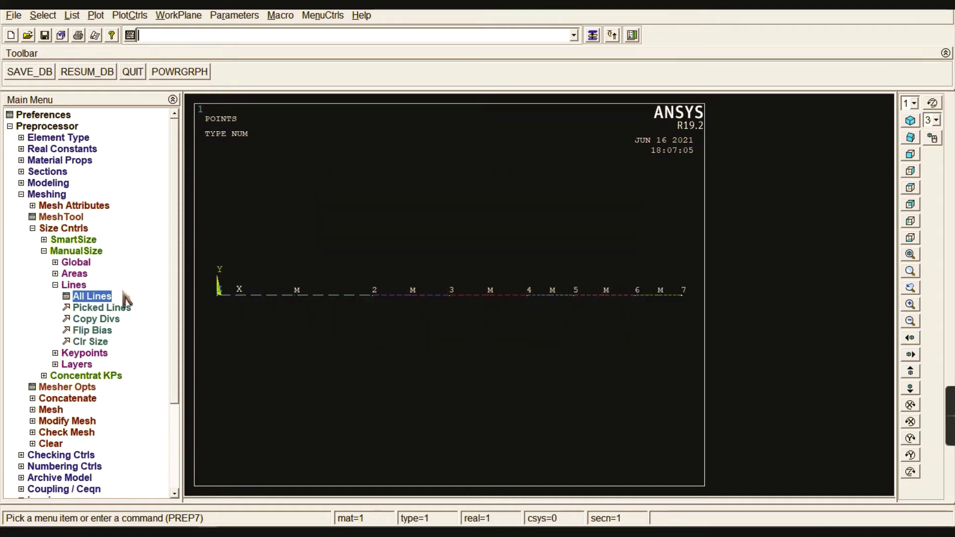
Step: Mesh all the beam lines with the defined element divisions
{"action": "left_click", "coordinate": [74, 285]}
{"action": "left_click", "coordinate": [76, 251]}
{"action": "left_click", "coordinate": [65, 228]}
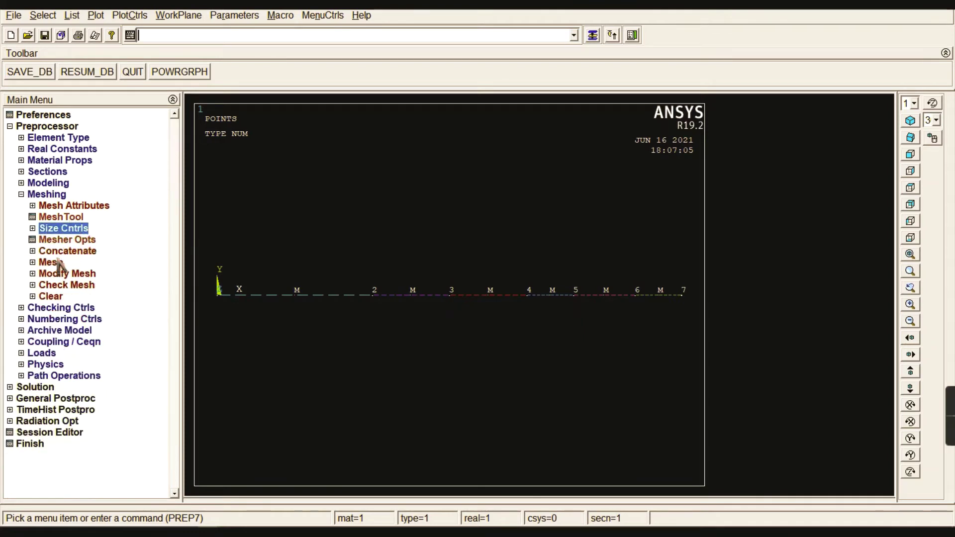
{"action": "left_click", "coordinate": [52, 263]}
{"action": "left_click", "coordinate": [62, 286]}
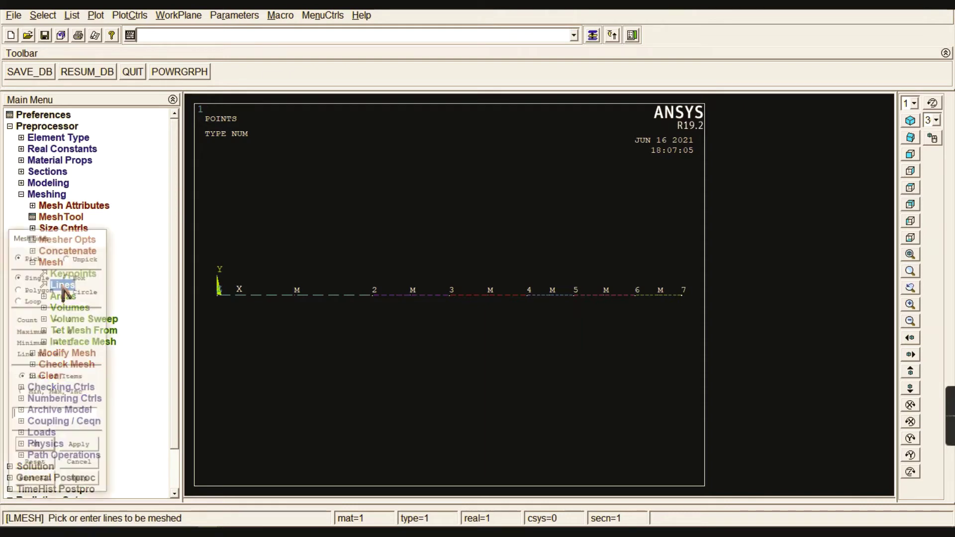
{"action": "left_click", "coordinate": [41, 479]}
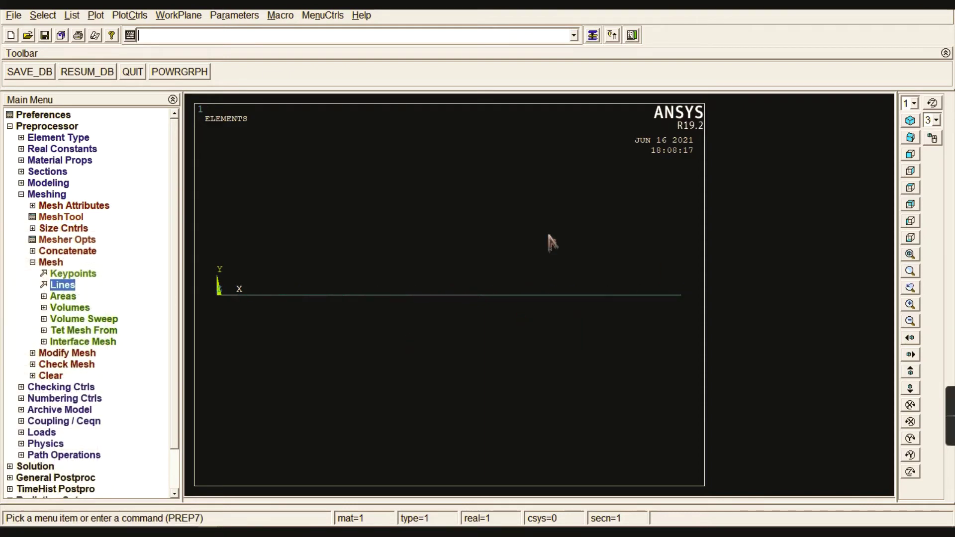
{"action": "left_click", "coordinate": [52, 262]}
{"action": "left_click", "coordinate": [51, 196]}
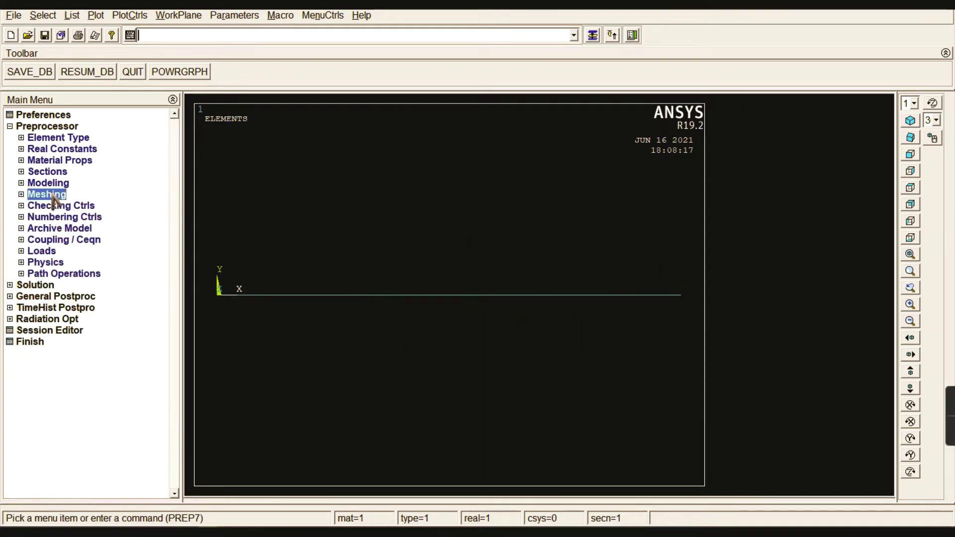
Step: Plot the lines and turn on keypoint numbers in the plot numbering controls
{"action": "left_click", "coordinate": [93, 16]}
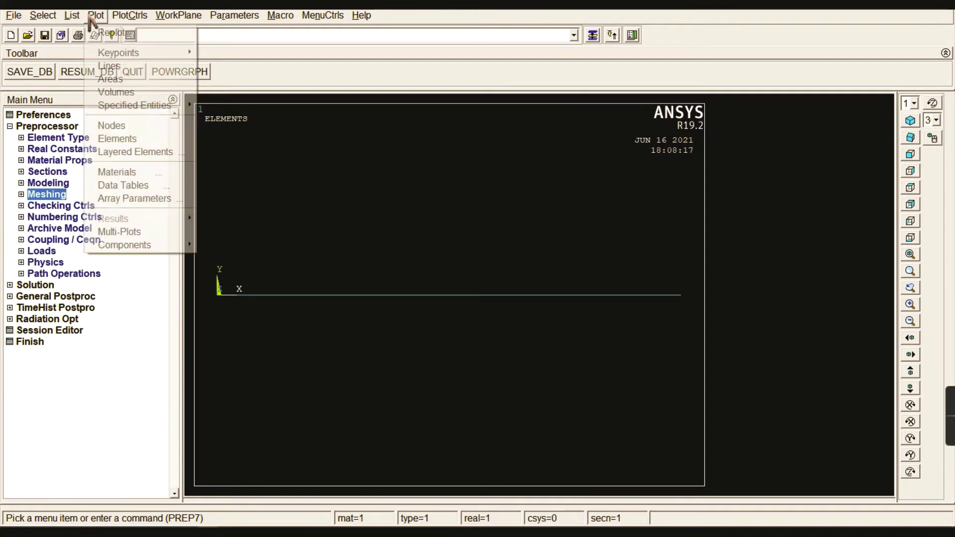
{"action": "left_click", "coordinate": [111, 67]}
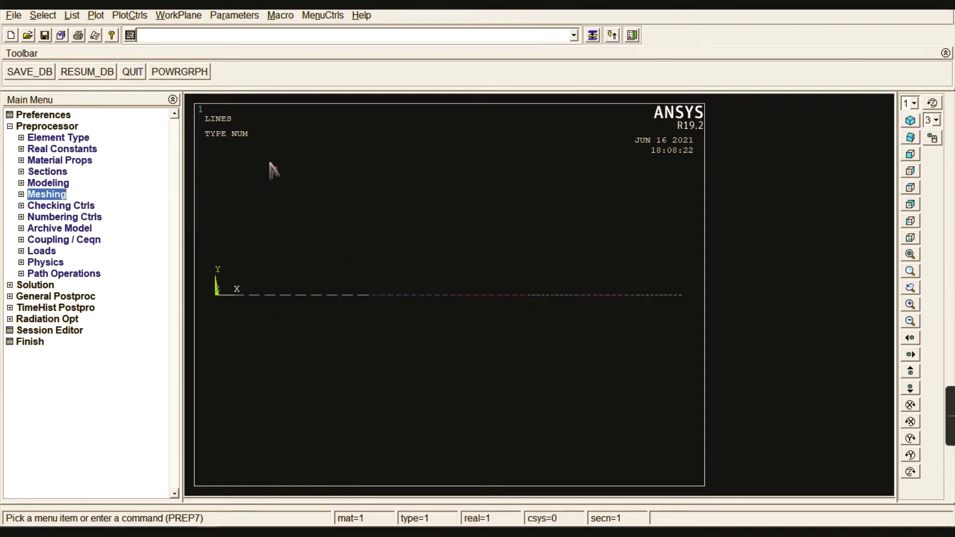
{"action": "left_click", "coordinate": [129, 16]}
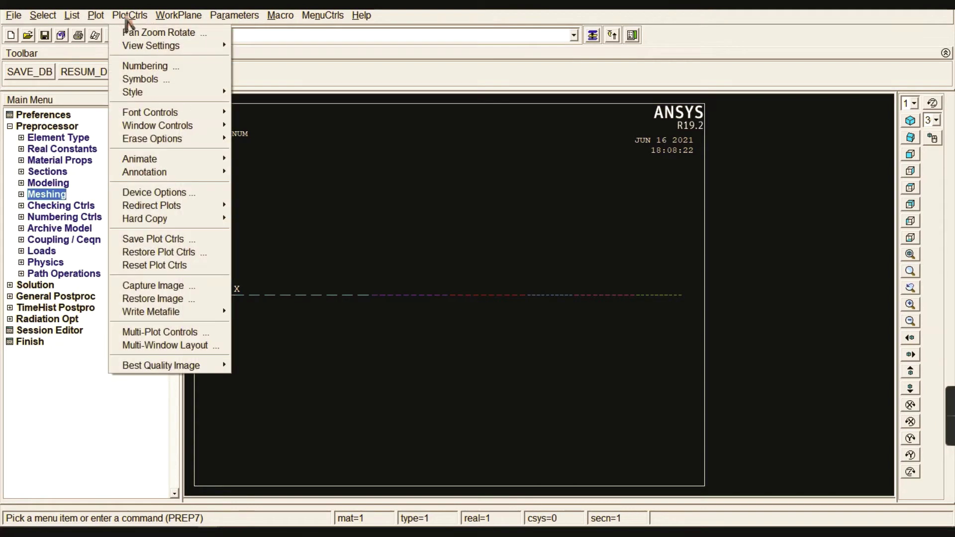
{"action": "left_click", "coordinate": [145, 66]}
{"action": "left_click", "coordinate": [536, 161]}
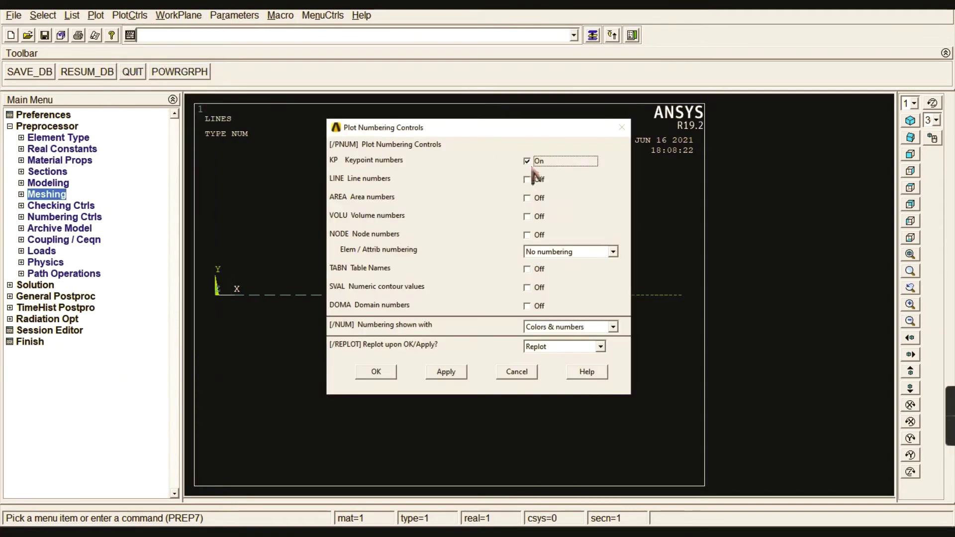
{"action": "left_click", "coordinate": [380, 370]}
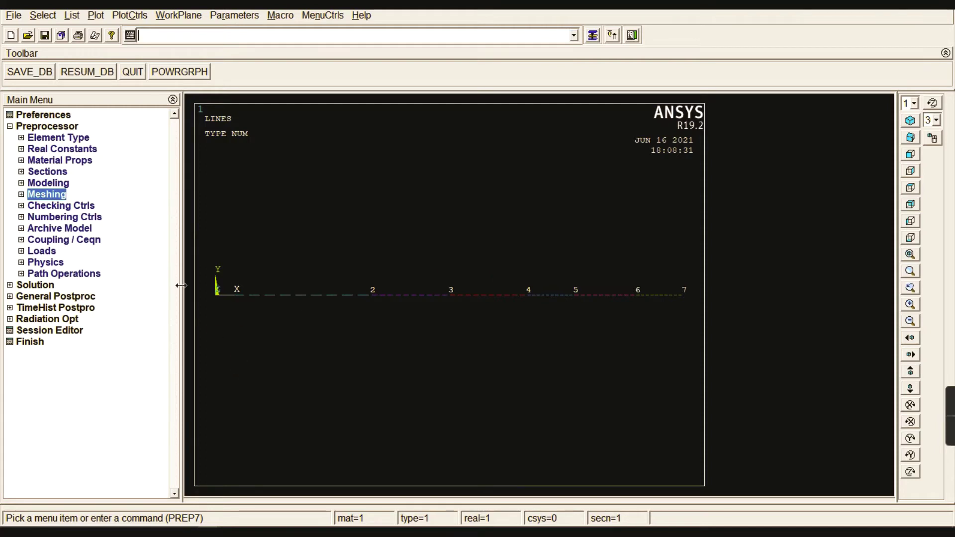
Step: Constrain UX, UY, UZ, ROTX and ROTY at keypoint 1 as a structural displacement, leaving ROTZ free
{"action": "left_click", "coordinate": [55, 127]}
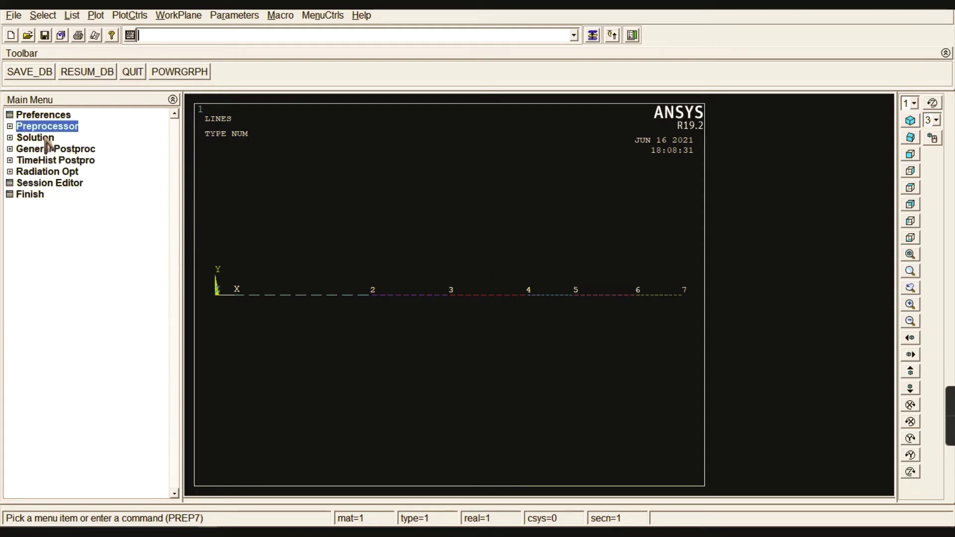
{"action": "left_click", "coordinate": [47, 139]}
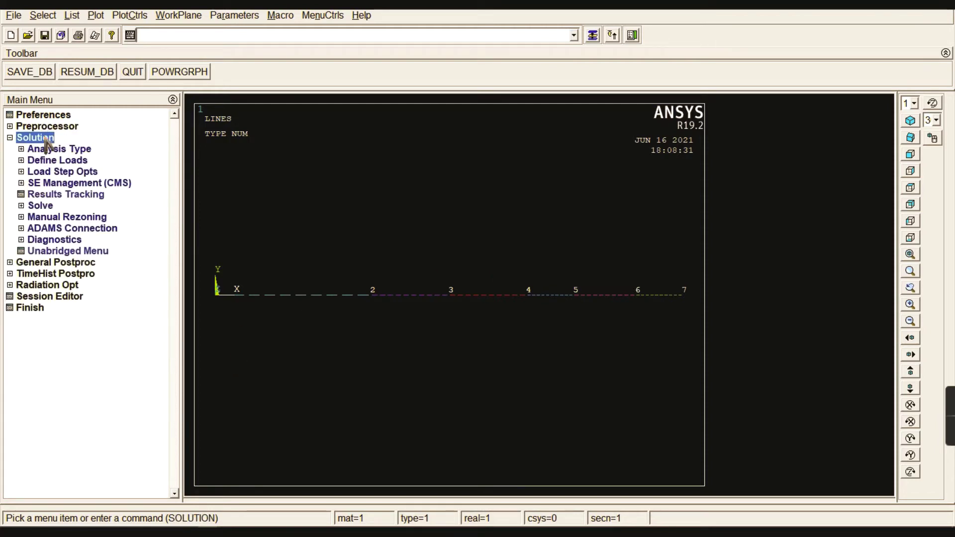
{"action": "left_click", "coordinate": [52, 162]}
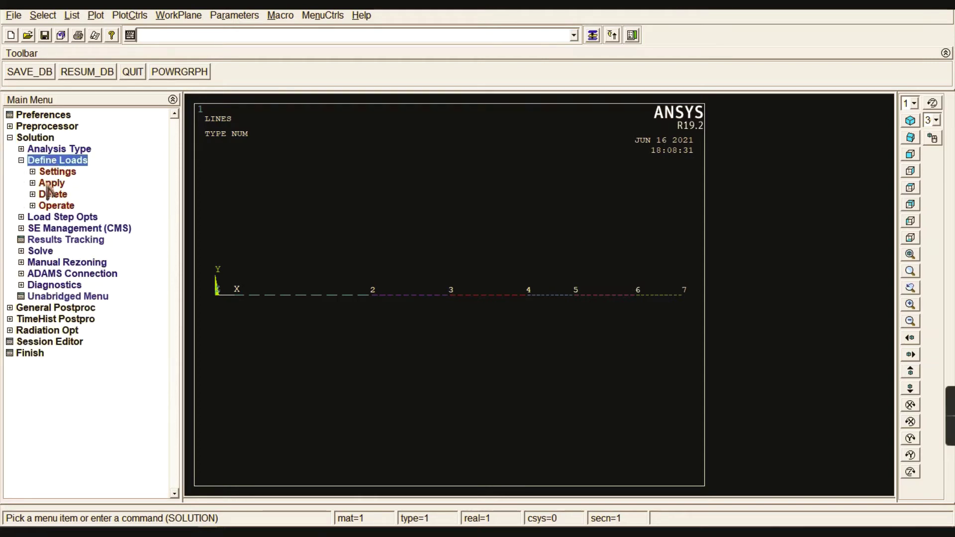
{"action": "left_click", "coordinate": [50, 184]}
{"action": "left_click", "coordinate": [74, 195]}
{"action": "left_click", "coordinate": [84, 207]}
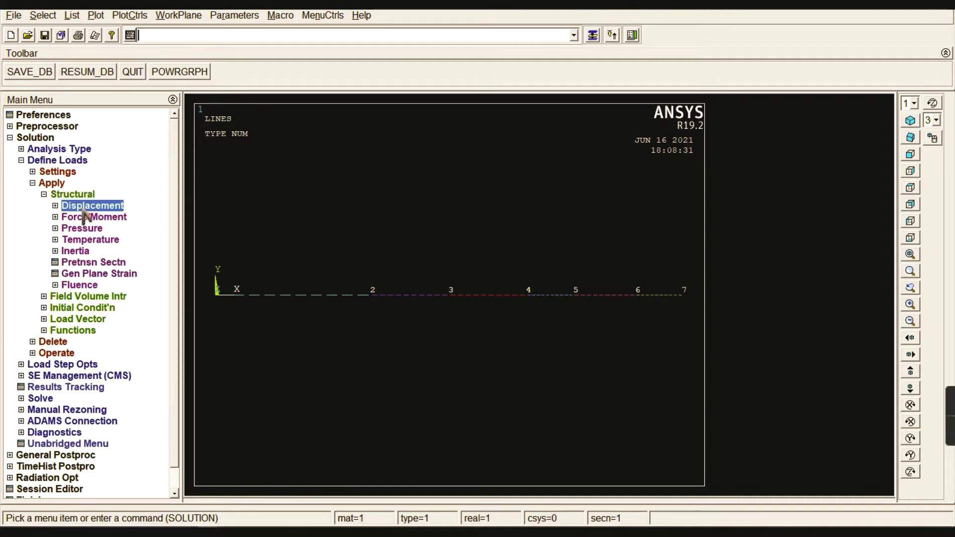
{"action": "left_click", "coordinate": [89, 240]}
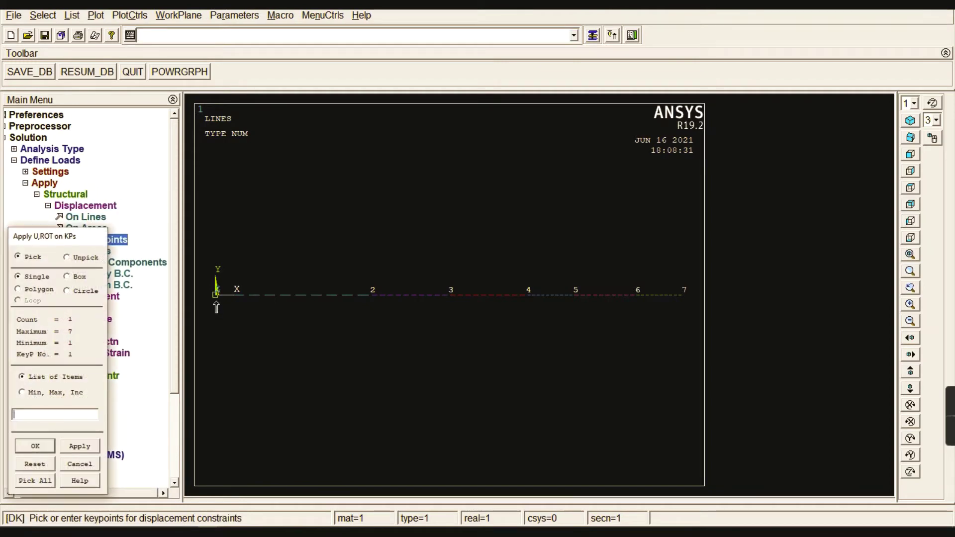
{"action": "left_click", "coordinate": [36, 446]}
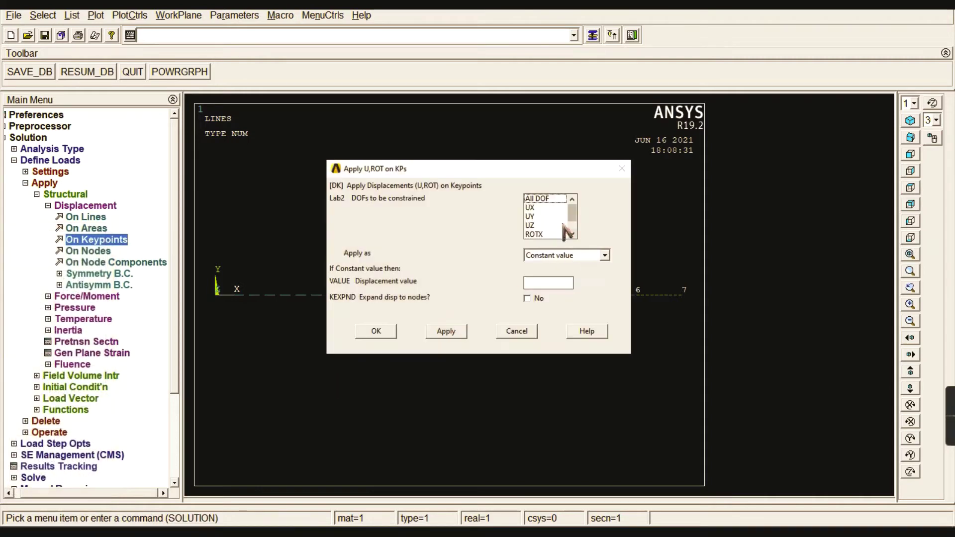
{"action": "left_click_drag", "start_coordinate": [546, 207], "coordinate": [552, 240]}
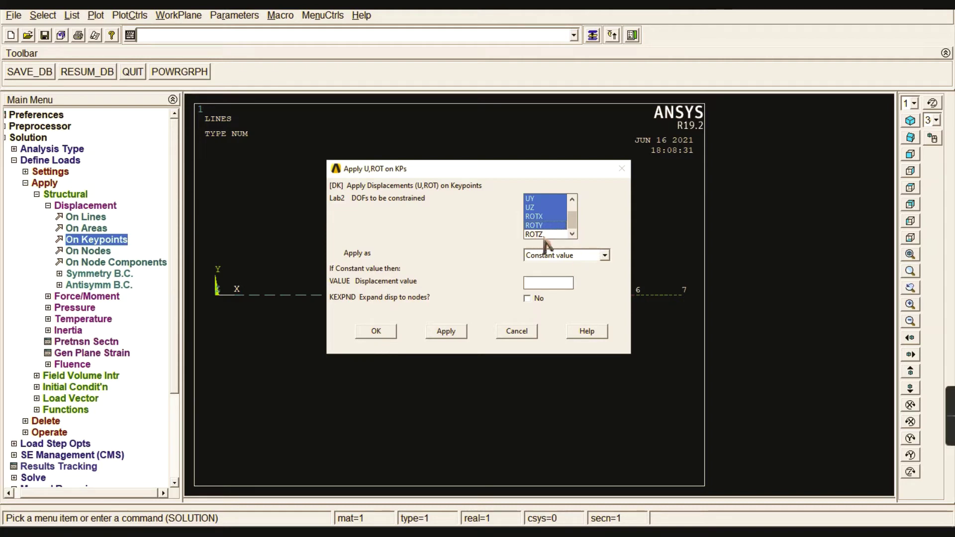
{"action": "left_click_drag", "start_coordinate": [573, 222], "coordinate": [575, 227]}
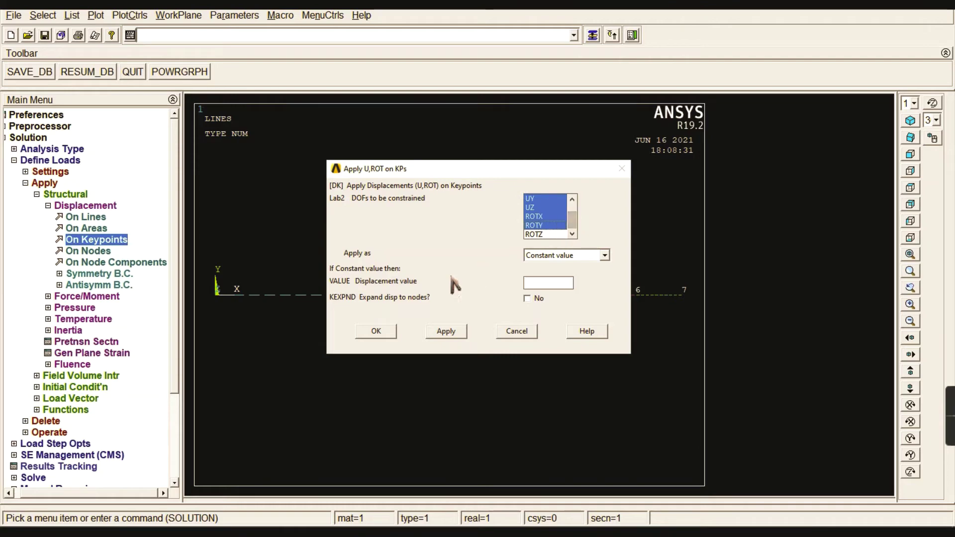
{"action": "left_click", "coordinate": [378, 332]}
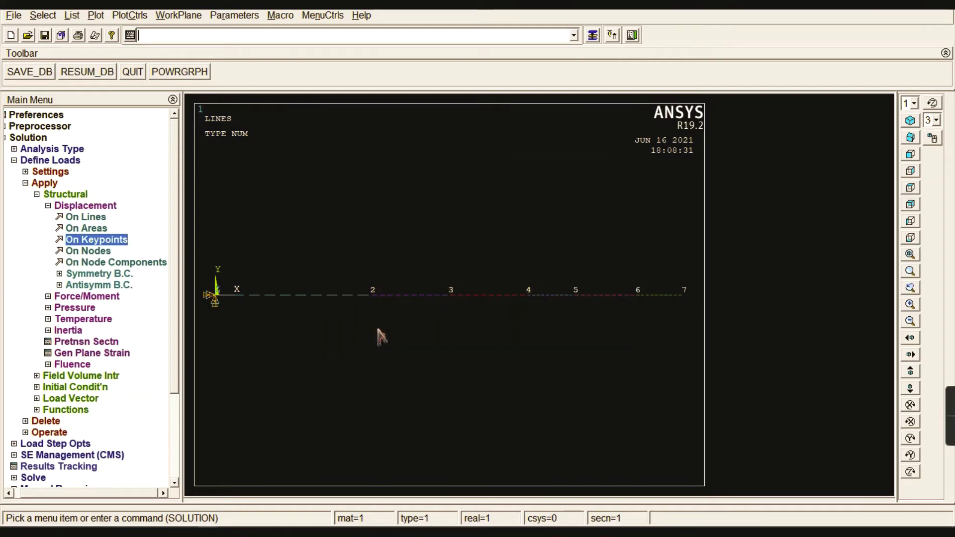
Step: Check the supports in the problem figure and constrain only UY at keypoints 2, 4 and 7
{"action": "left_click", "coordinate": [99, 241]}
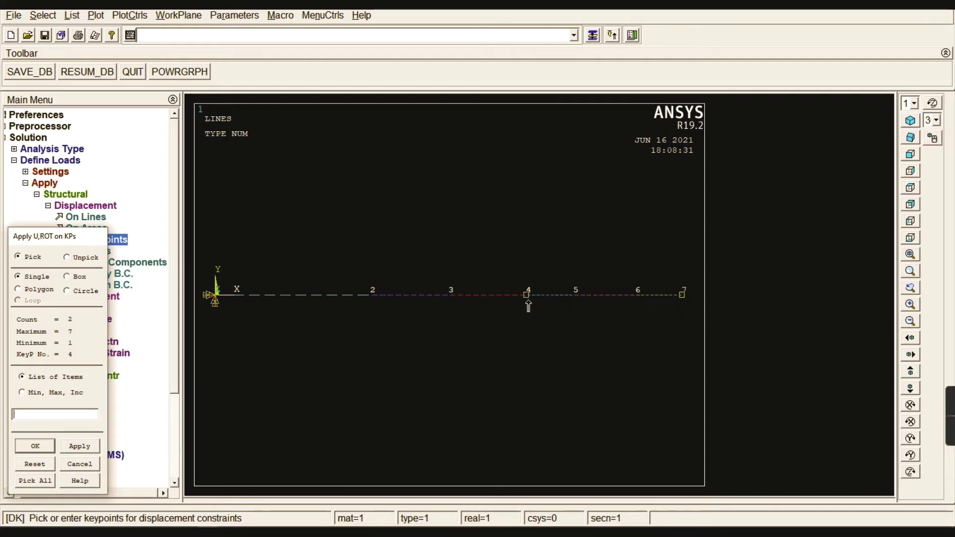
{"action": "left_click", "coordinate": [371, 302]}
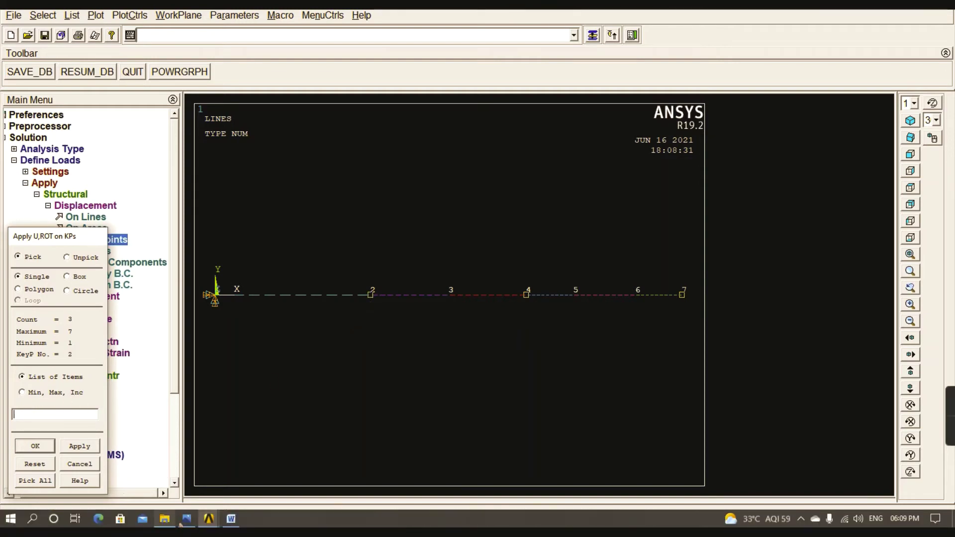
{"action": "left_click", "coordinate": [186, 518]}
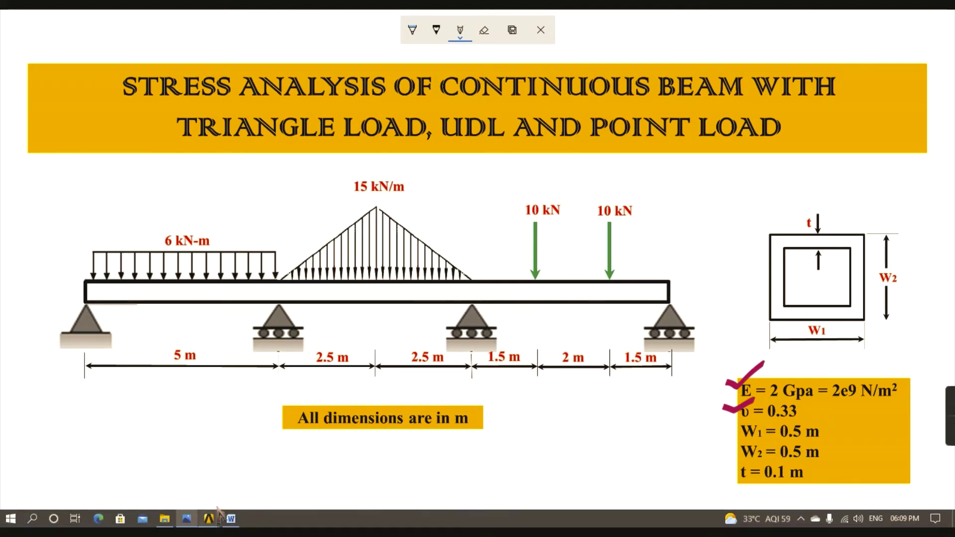
{"action": "left_click", "coordinate": [218, 517]}
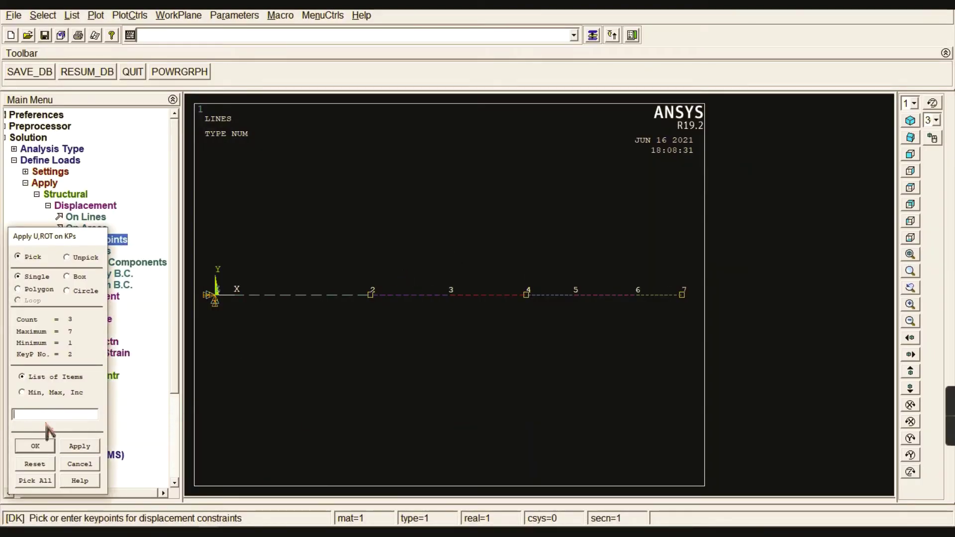
{"action": "left_click", "coordinate": [35, 447]}
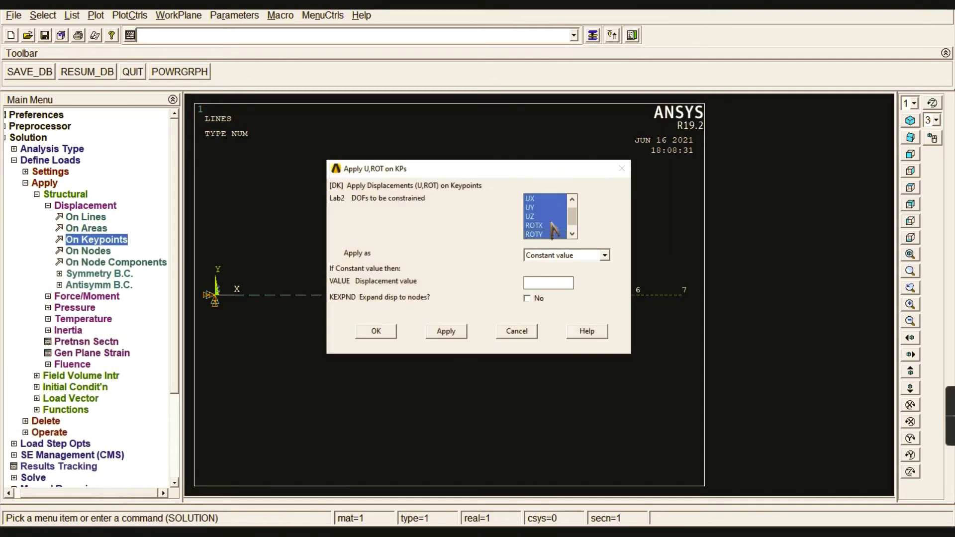
{"action": "left_click", "coordinate": [547, 233]}
{"action": "left_click", "coordinate": [548, 225]}
{"action": "left_click", "coordinate": [545, 216]}
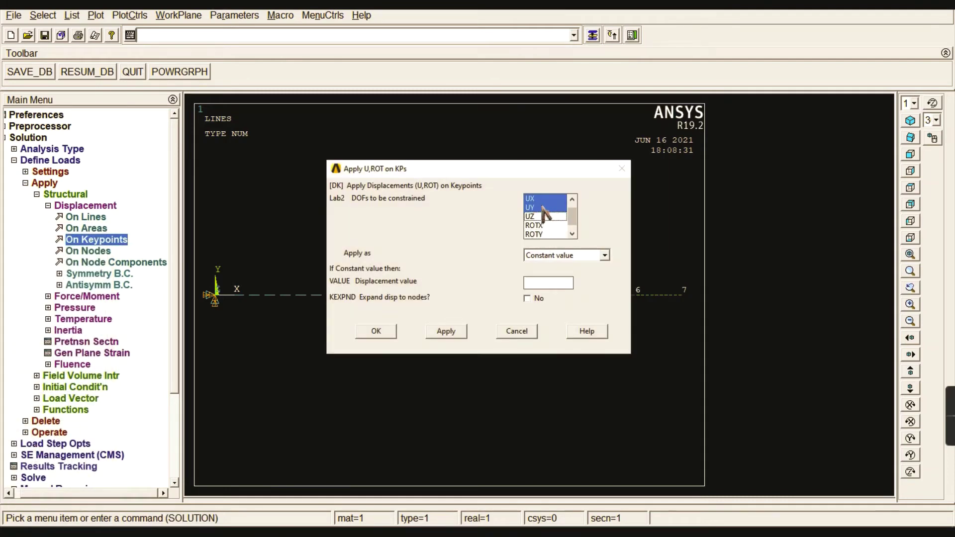
{"action": "scroll", "coordinate": [546, 215], "scroll_direction": "up", "scroll_amount": 1}
{"action": "left_click", "coordinate": [545, 209]}
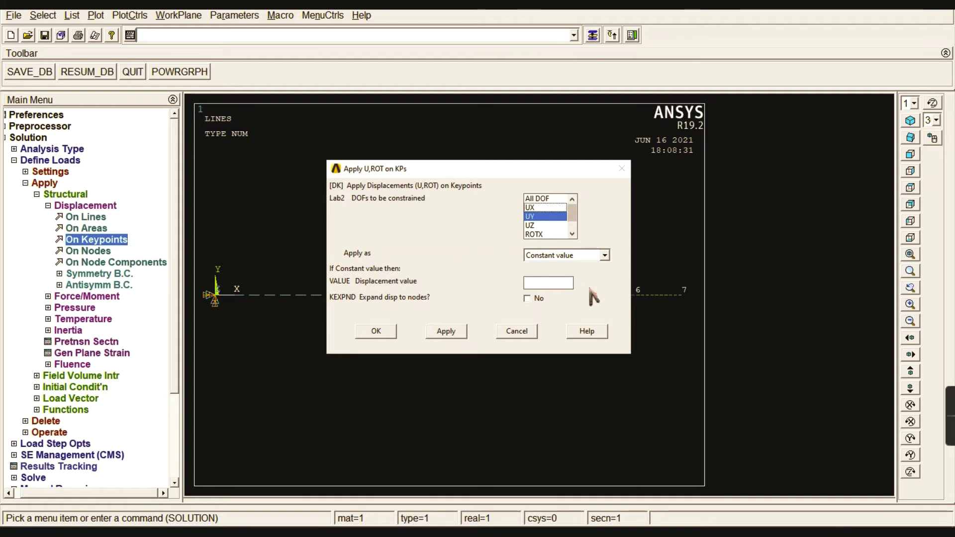
{"action": "left_click", "coordinate": [368, 332]}
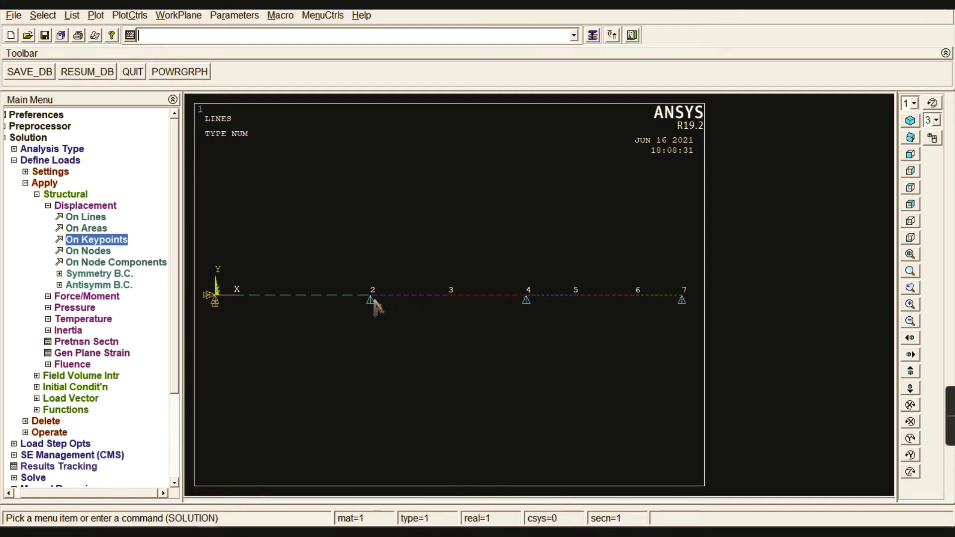
Step: Switch to the Word document and examine the Sfbeam loop for the 0 to 15000 load, including its element range and offset terms
{"action": "double_click", "coordinate": [83, 206]}
{"action": "double_click", "coordinate": [78, 195]}
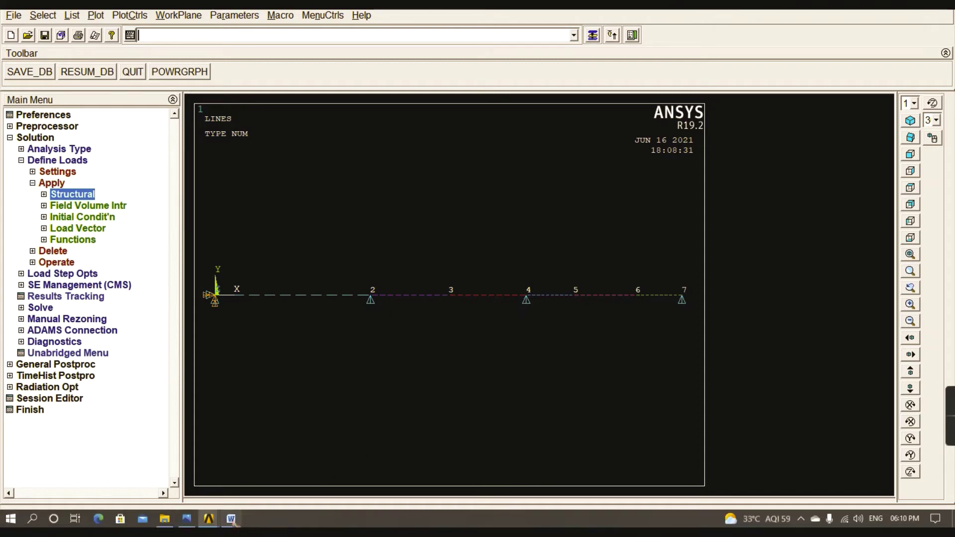
{"action": "left_click", "coordinate": [230, 518]}
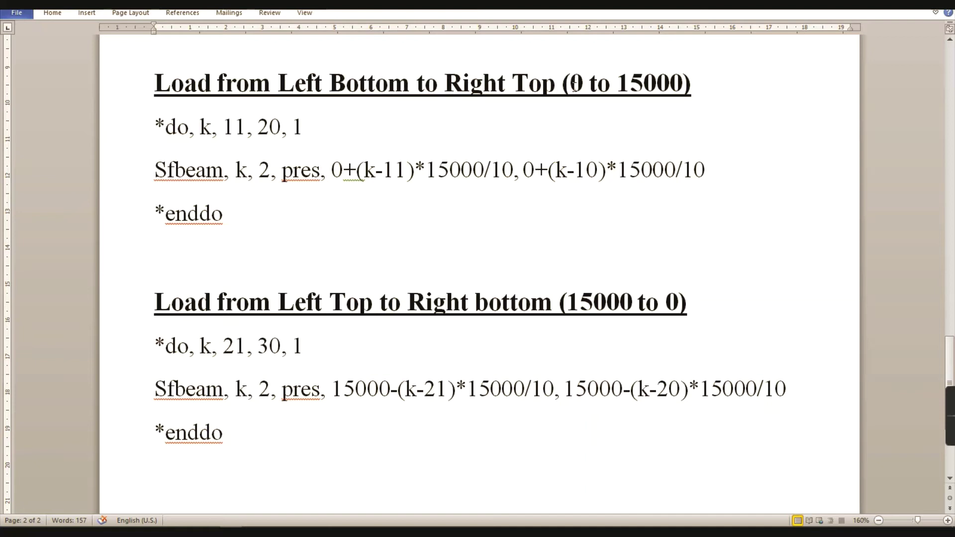
{"action": "left_click_drag", "start_coordinate": [575, 85], "coordinate": [667, 88]}
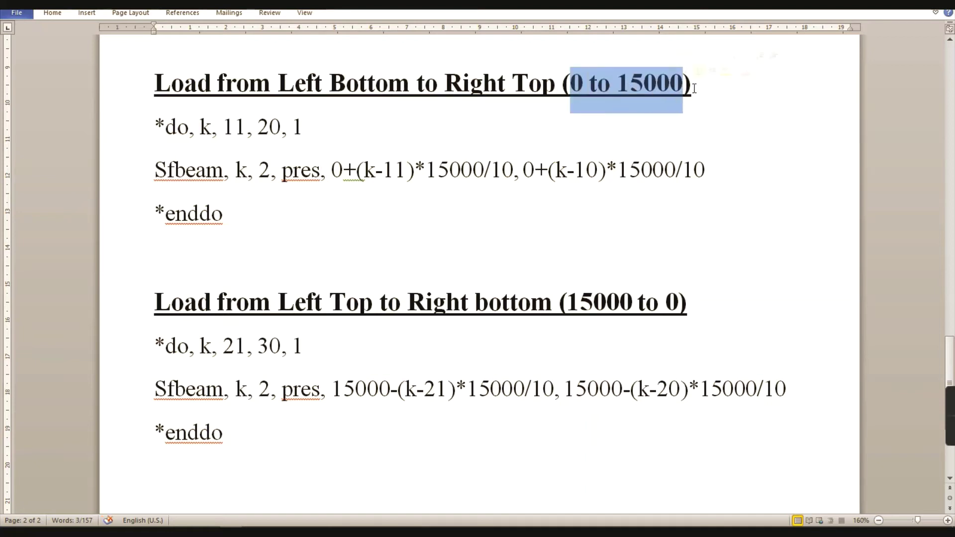
{"action": "left_click", "coordinate": [633, 87]}
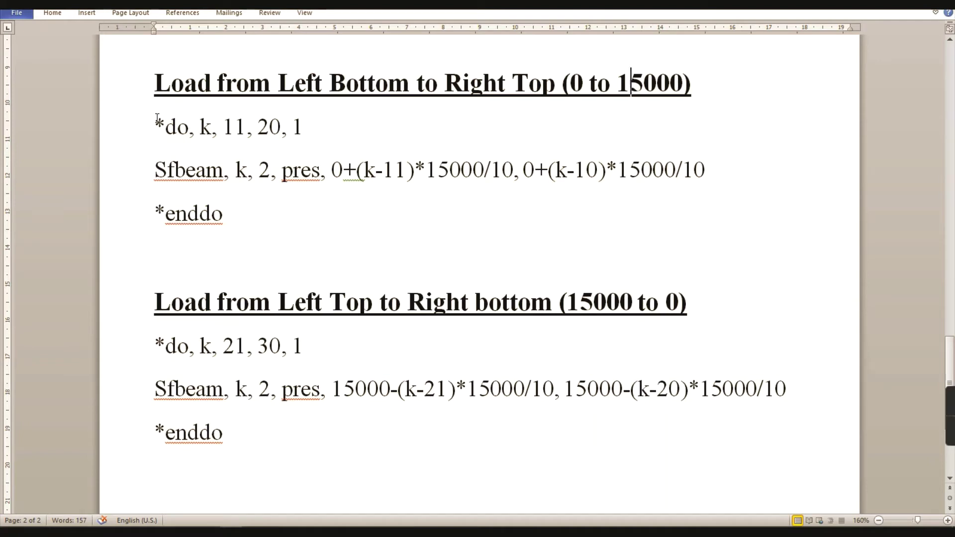
{"action": "left_click_drag", "start_coordinate": [157, 120], "coordinate": [241, 208]}
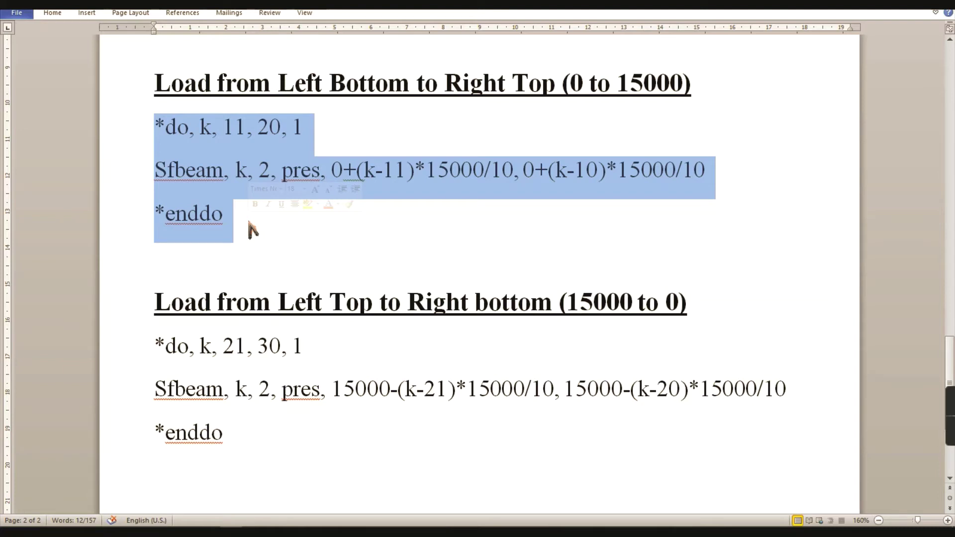
{"action": "left_click_drag", "start_coordinate": [157, 347], "coordinate": [249, 447]}
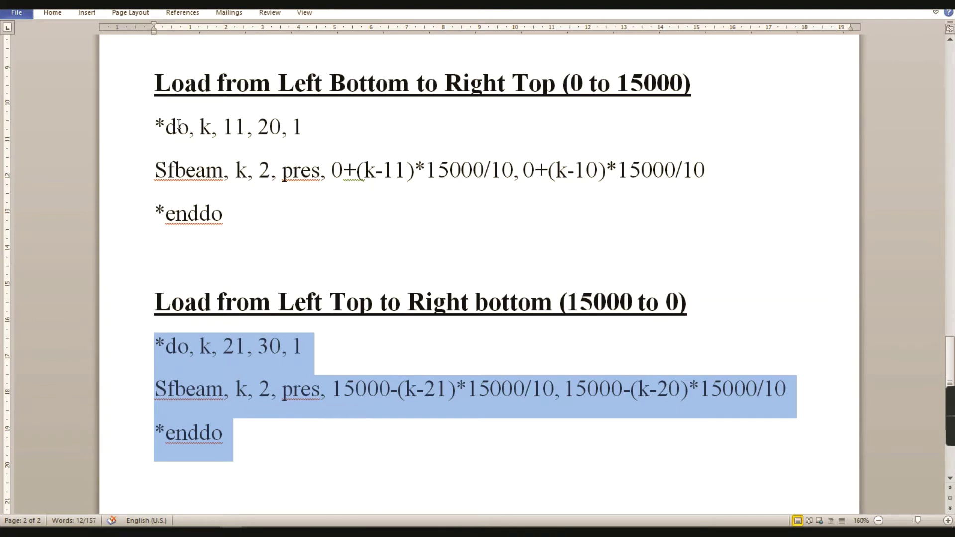
{"action": "left_click_drag", "start_coordinate": [202, 126], "coordinate": [260, 212]}
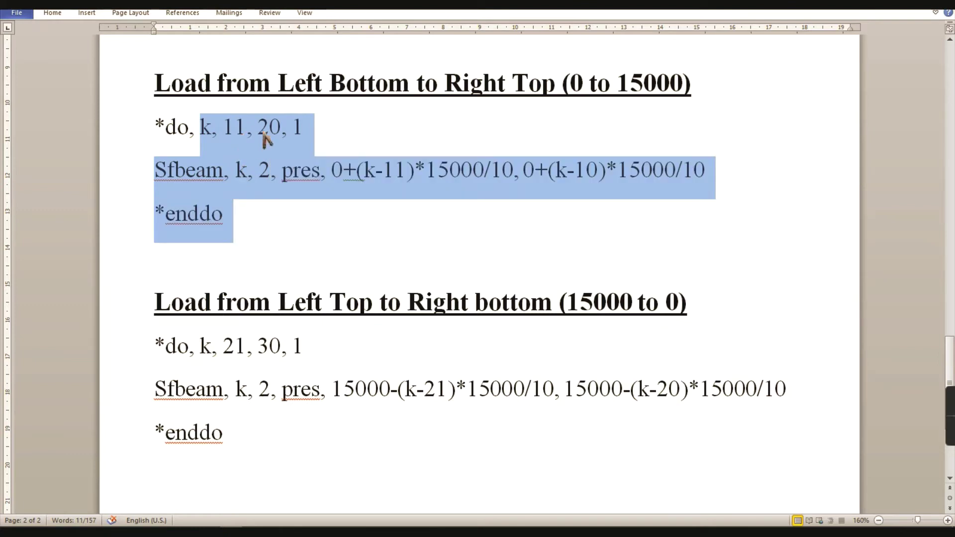
{"action": "left_click", "coordinate": [313, 128]}
{"action": "left_click_drag", "start_coordinate": [200, 128], "coordinate": [301, 132]}
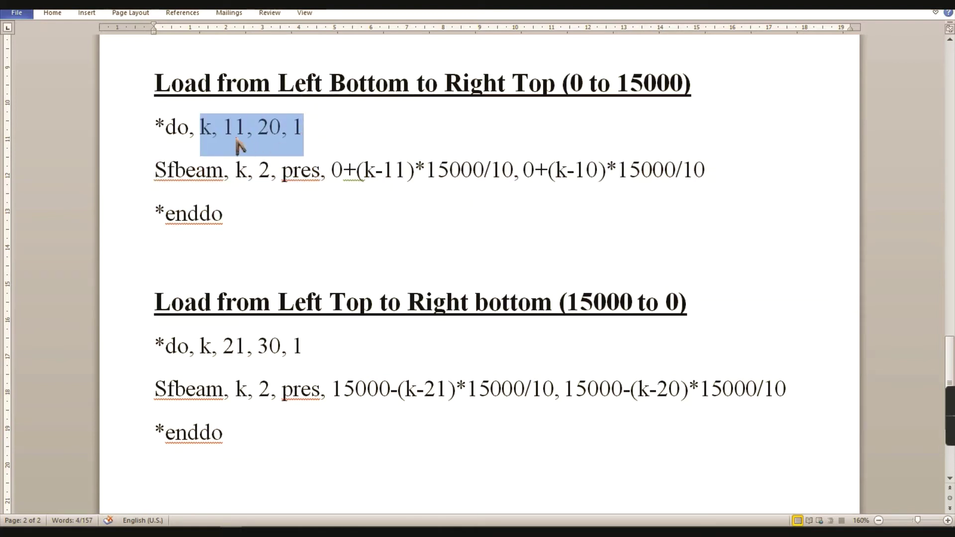
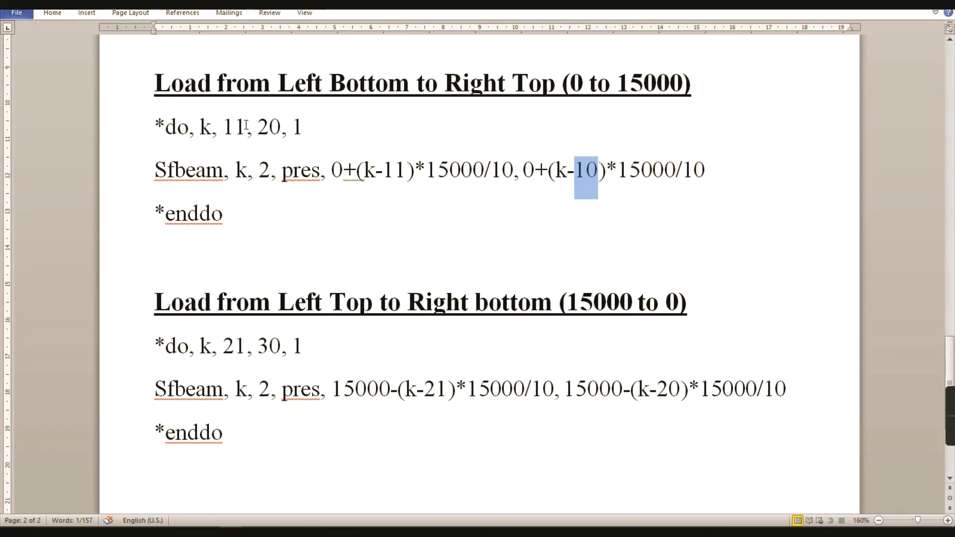
{"action": "left_click_drag", "start_coordinate": [246, 125], "coordinate": [223, 126]}
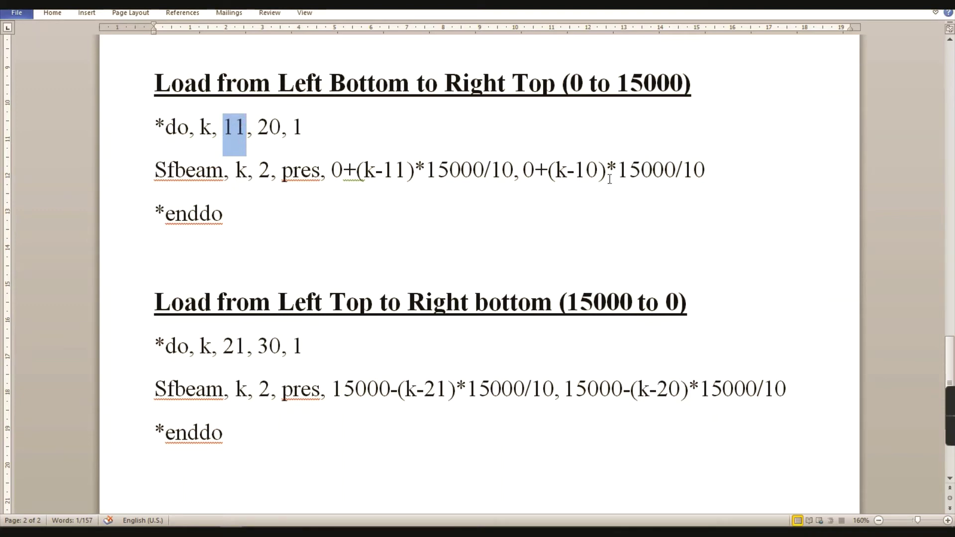
{"action": "left_click_drag", "start_coordinate": [601, 170], "coordinate": [575, 170]}
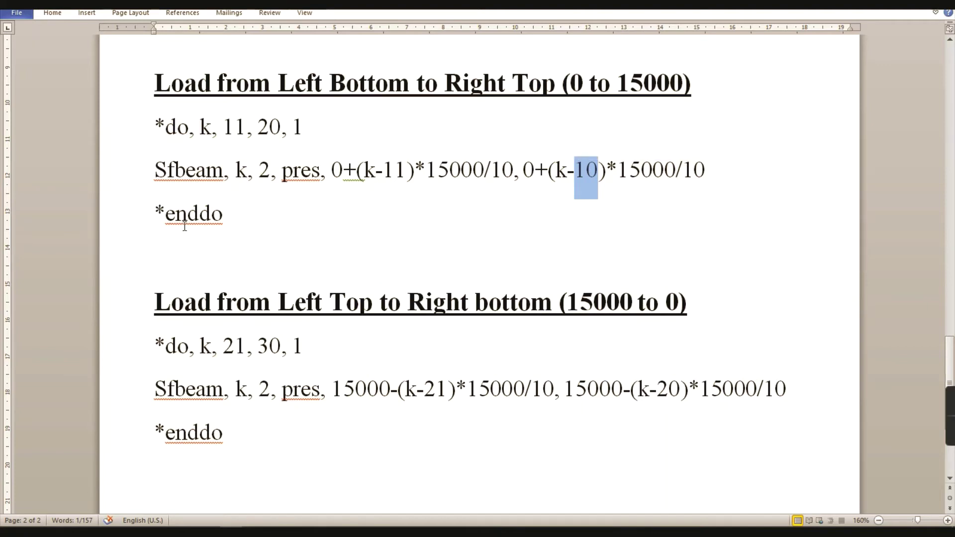
Step: Copy the 0 to 15000 Sfbeam loop for elements 11 to 20, run it as a command in ANSYS, and refresh the view with Multi-Plots
{"action": "left_click_drag", "start_coordinate": [226, 217], "coordinate": [159, 125]}
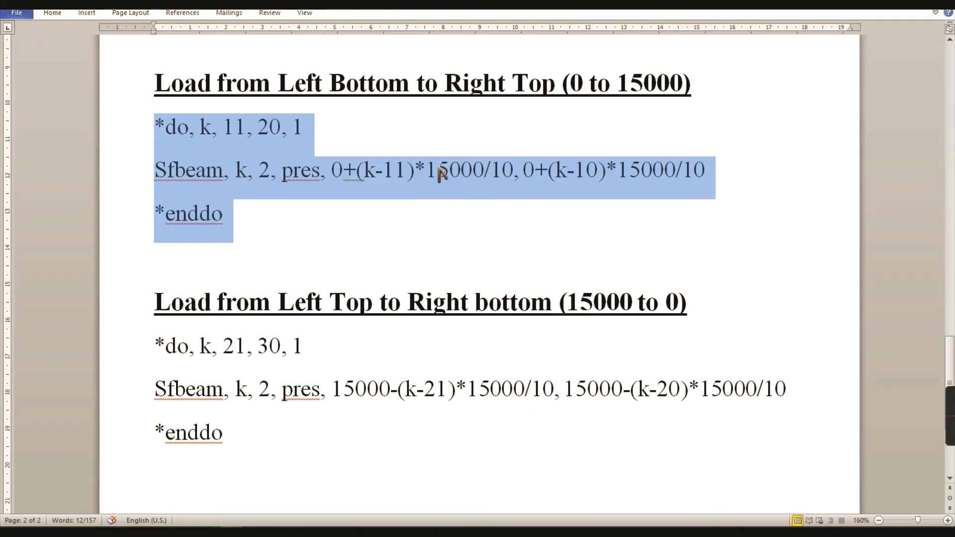
{"action": "mouse_move", "coordinate": [215, 523]}
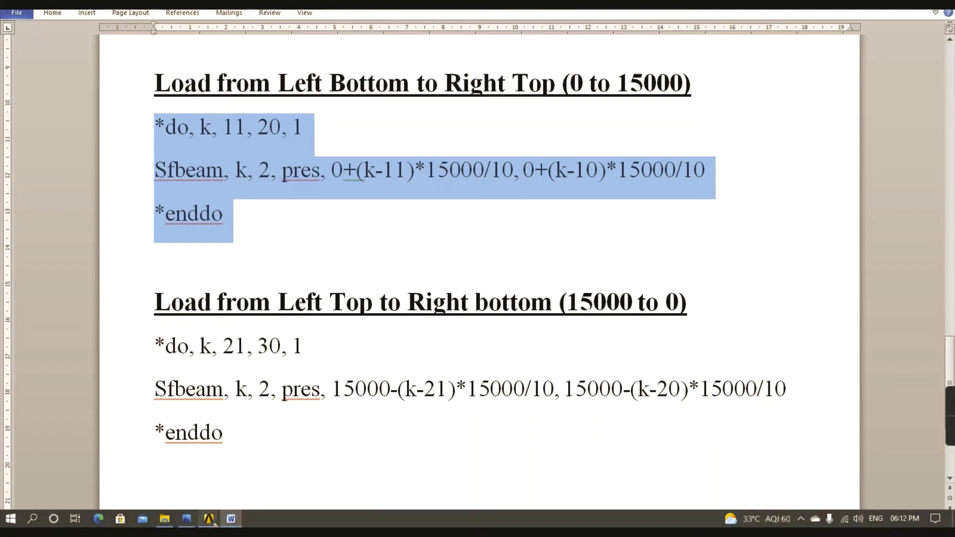
{"action": "left_click", "coordinate": [251, 490]}
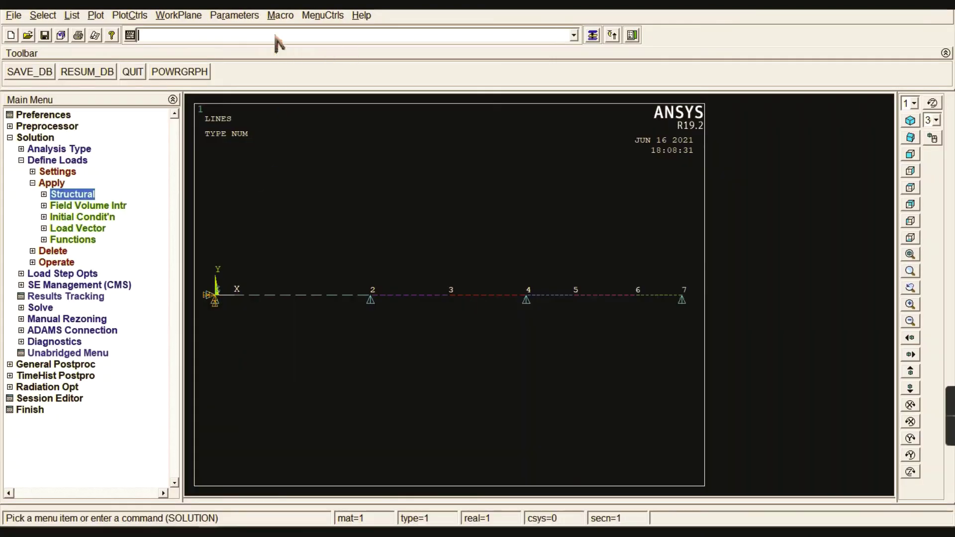
{"action": "type", "text": "*do, k, 11, 20, 1Sfbeam, k, 2, pres, 0+(k-11)*15000/10, 0+(k-10)*15000/10*enddo"}
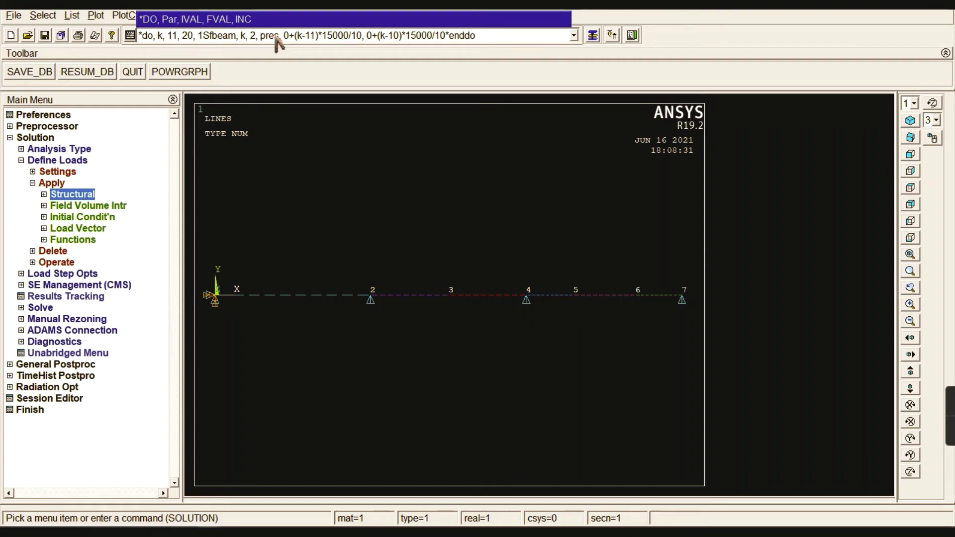
{"action": "key", "text": "Return"}
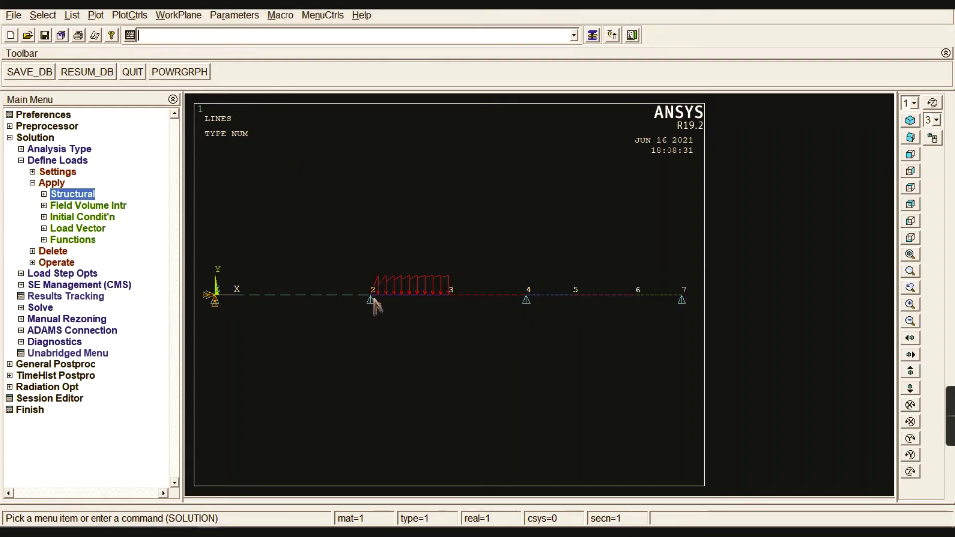
{"action": "left_click", "coordinate": [100, 16]}
{"action": "left_click", "coordinate": [123, 232]}
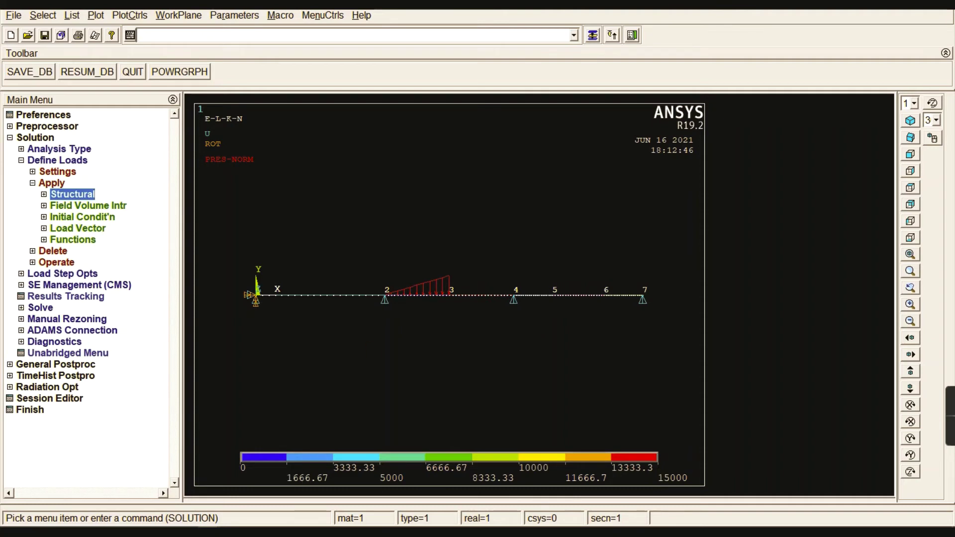
Step: Return to the Word document and examine the 15000 to 0 Sfbeam loop, including its starting value and minus sign
{"action": "left_click", "coordinate": [230, 523]}
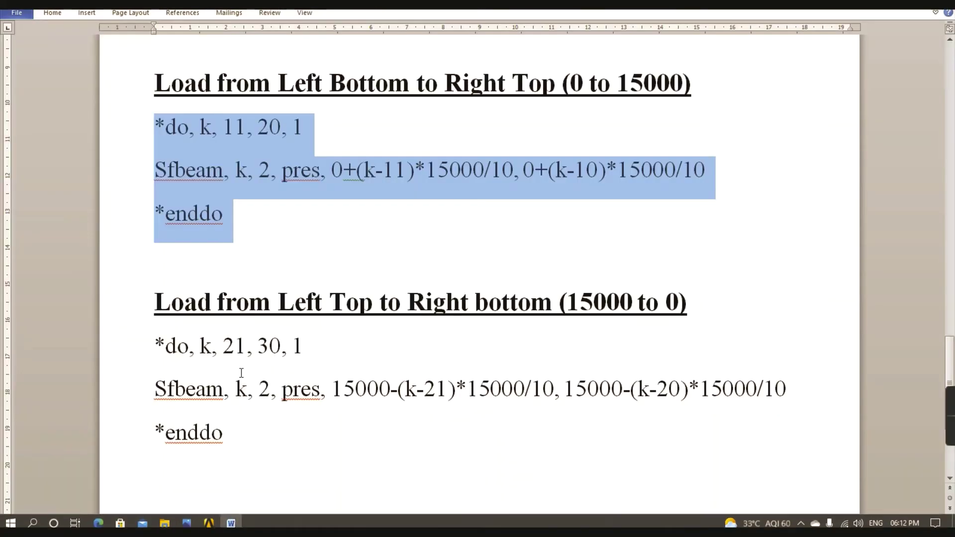
{"action": "left_click", "coordinate": [247, 346]}
{"action": "scroll", "coordinate": [250, 368], "scroll_direction": "down", "scroll_amount": 1}
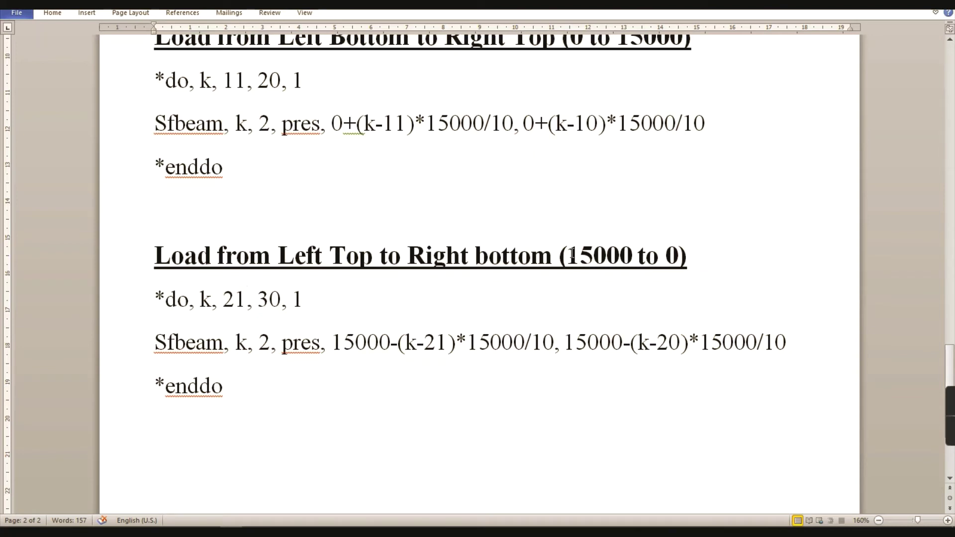
{"action": "left_click_drag", "start_coordinate": [572, 255], "coordinate": [633, 256]}
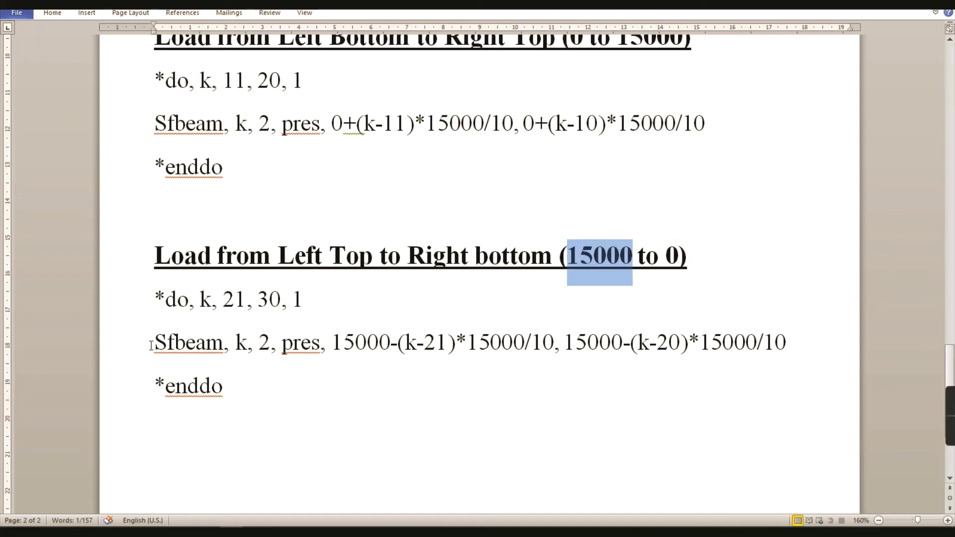
{"action": "left_click_drag", "start_coordinate": [201, 301], "coordinate": [208, 304]}
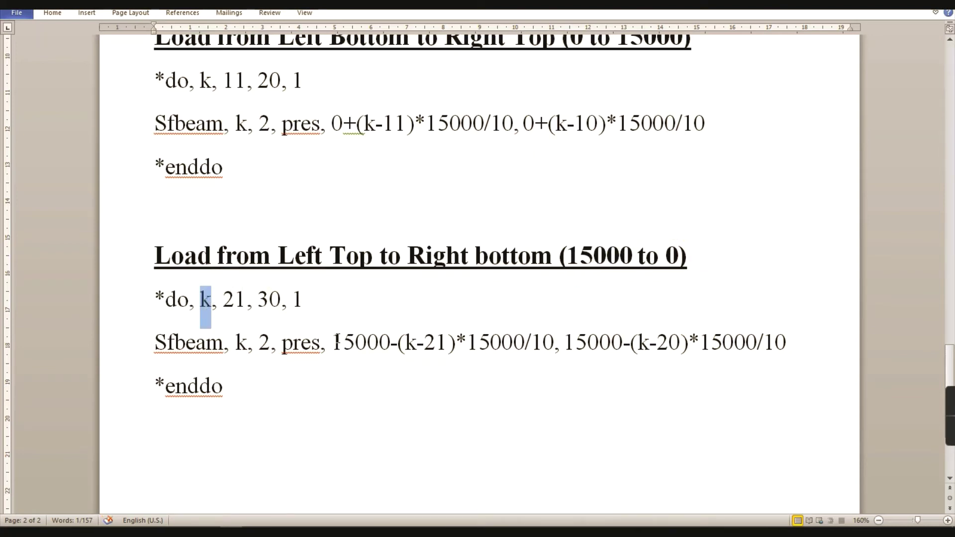
{"action": "left_click_drag", "start_coordinate": [396, 343], "coordinate": [391, 345]}
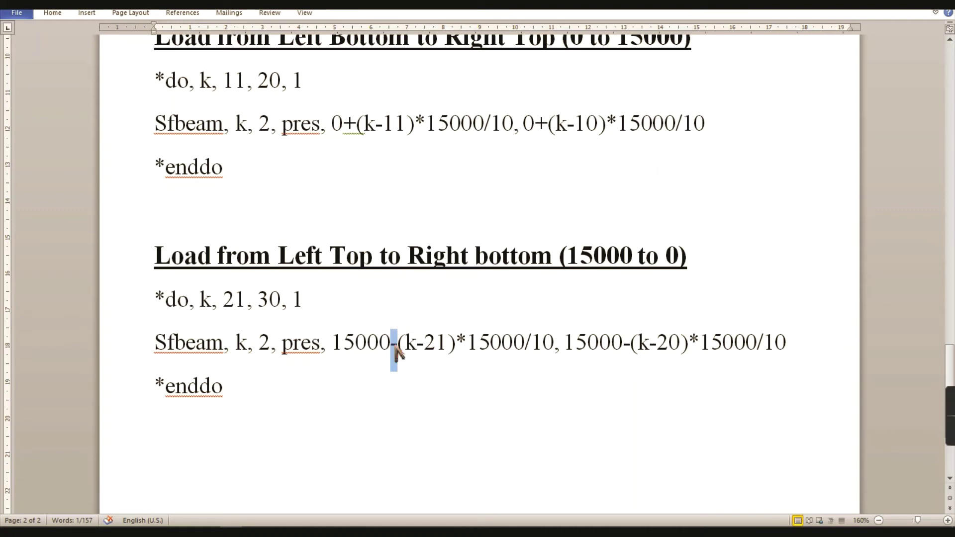
{"action": "left_click", "coordinate": [322, 344]}
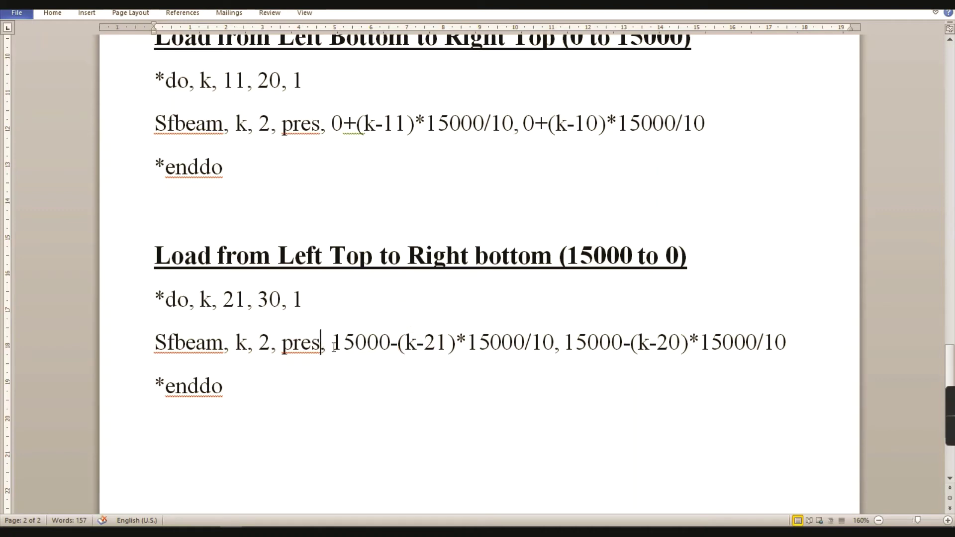
{"action": "left_click_drag", "start_coordinate": [336, 344], "coordinate": [331, 344]}
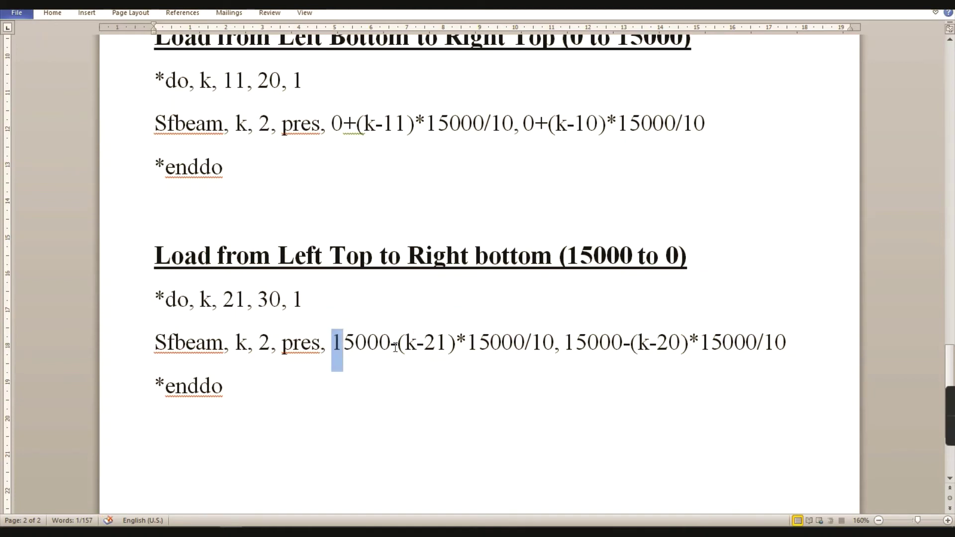
{"action": "left_click_drag", "start_coordinate": [398, 344], "coordinate": [391, 344]}
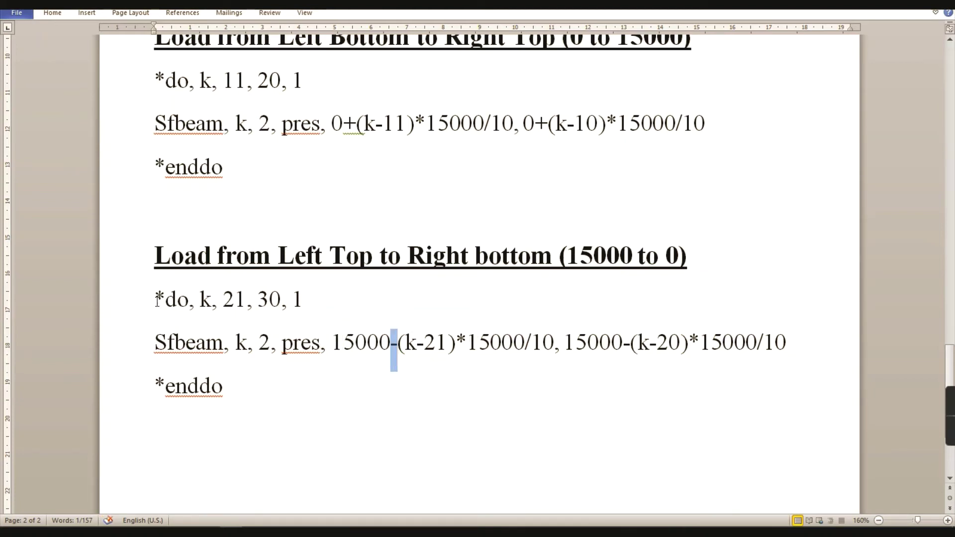
Step: Copy the 15000 to 0 Sfbeam loop for elements 21 to 30, run it as a command in ANSYS, and redraw with Multi-Plots
{"action": "left_click_drag", "start_coordinate": [156, 298], "coordinate": [227, 387]}
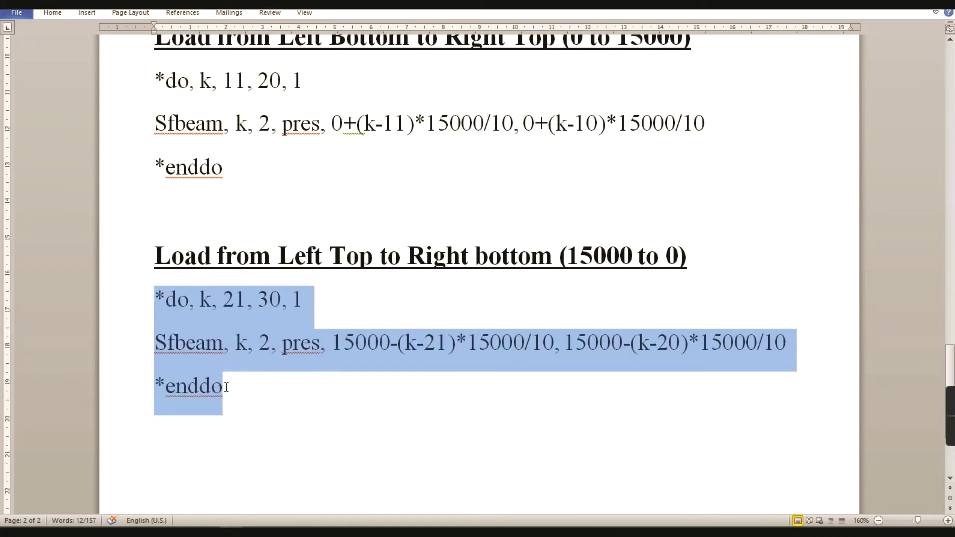
{"action": "left_click", "coordinate": [230, 525]}
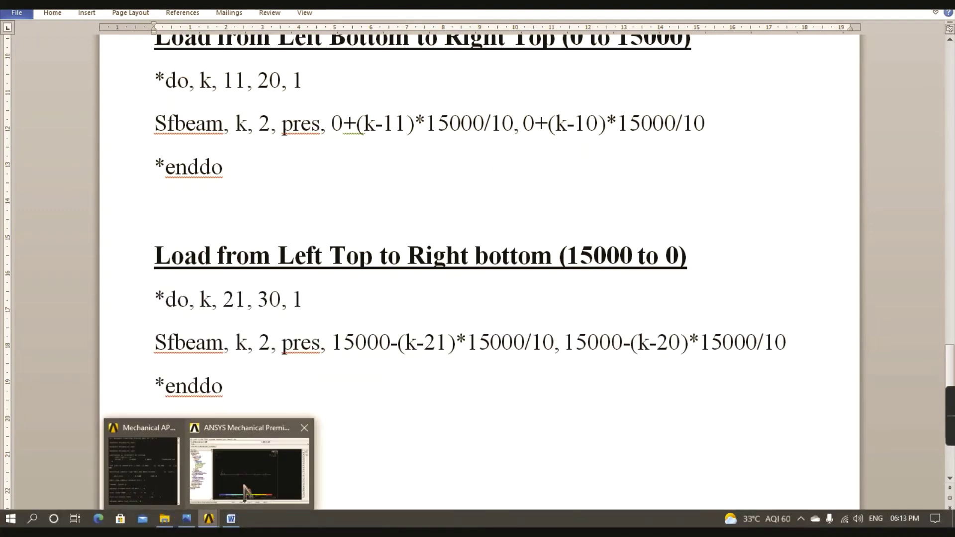
{"action": "left_click", "coordinate": [309, 470]}
{"action": "type", "text": "*do, k, 21, 30, 1$sfbeam, k, 2, pres, 15000, 15000$*enddo"}
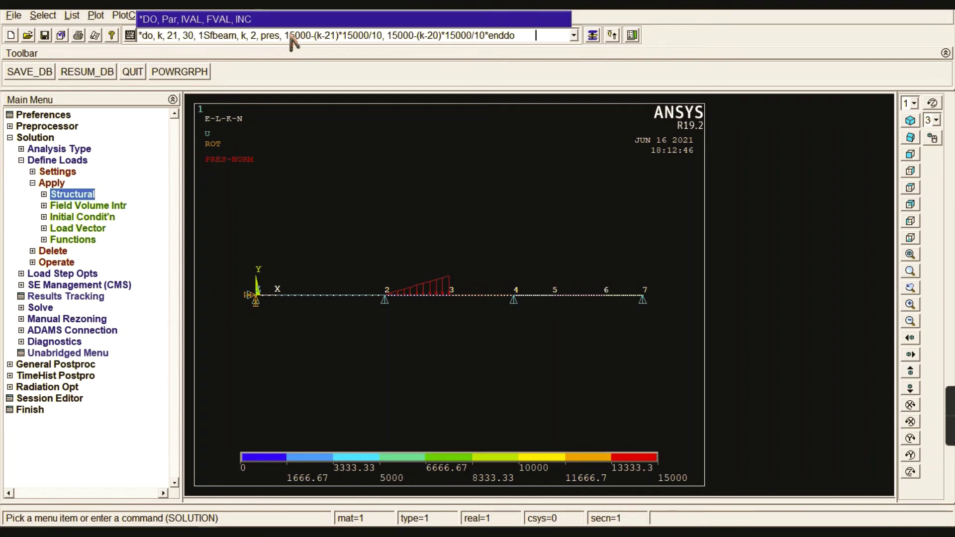
{"action": "key", "text": "Return"}
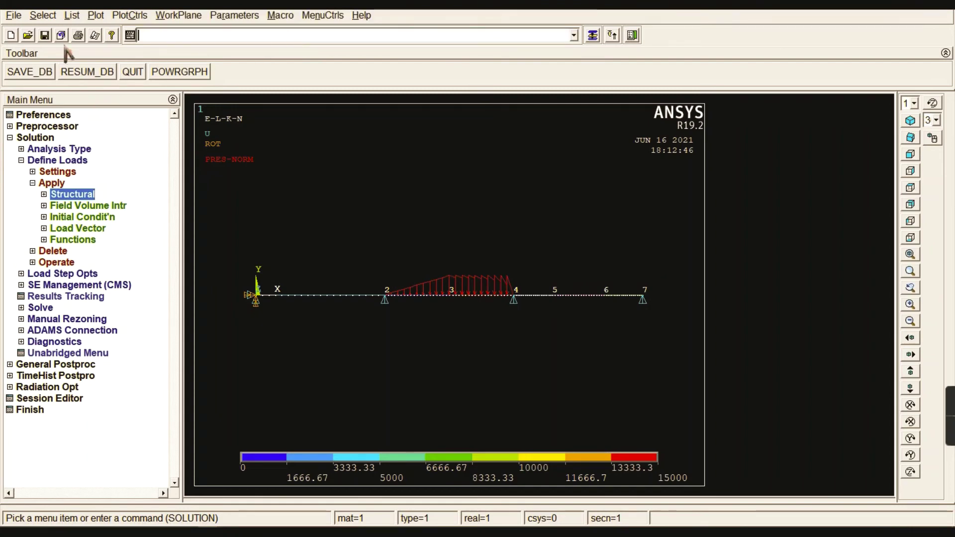
{"action": "left_click", "coordinate": [95, 15]}
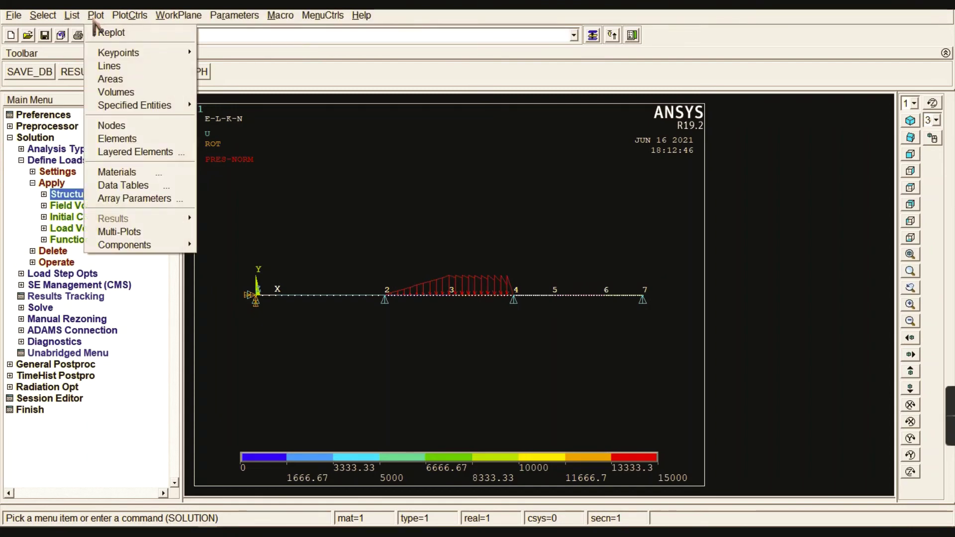
{"action": "left_click", "coordinate": [119, 232]}
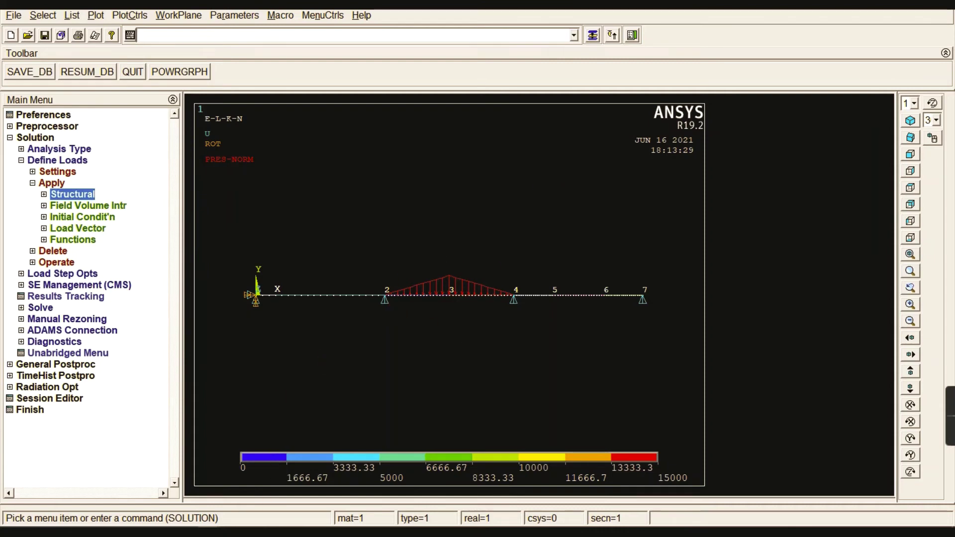
Step: Apply a constant FY force of -10000 on keypoints 5 and 6, checking the point load value in the problem diagram
{"action": "double_click", "coordinate": [73, 195]}
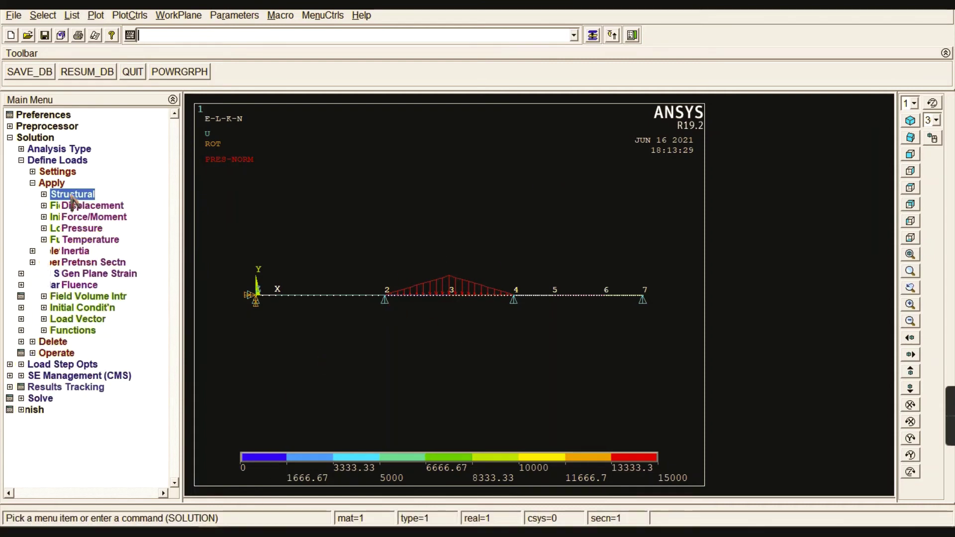
{"action": "left_click", "coordinate": [94, 217]}
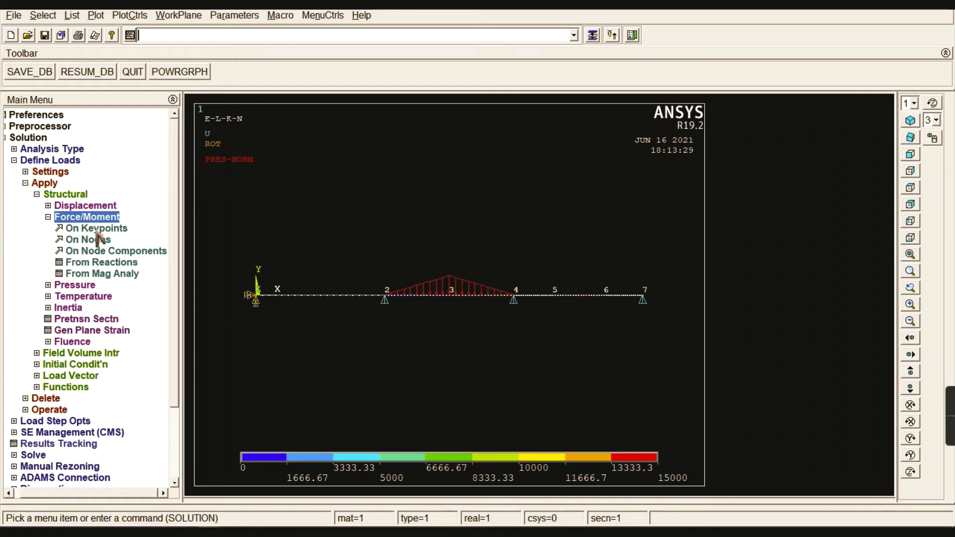
{"action": "left_click", "coordinate": [95, 228]}
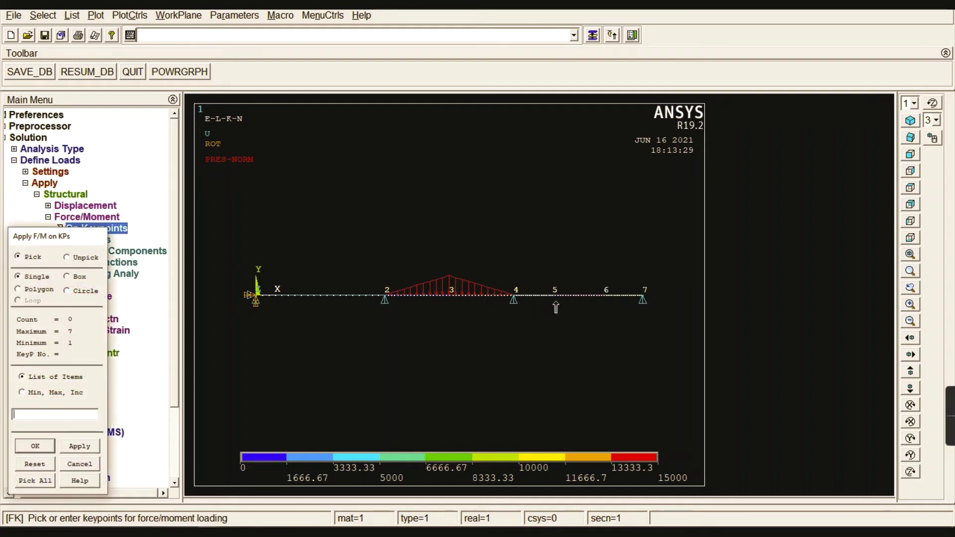
{"action": "left_click", "coordinate": [35, 446]}
{"action": "left_click", "coordinate": [551, 227]}
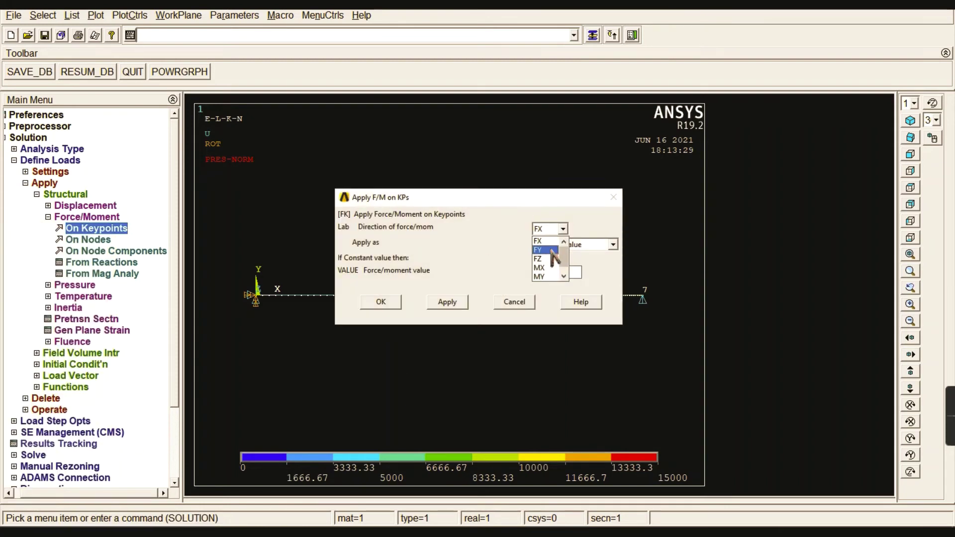
{"action": "left_click", "coordinate": [545, 244]}
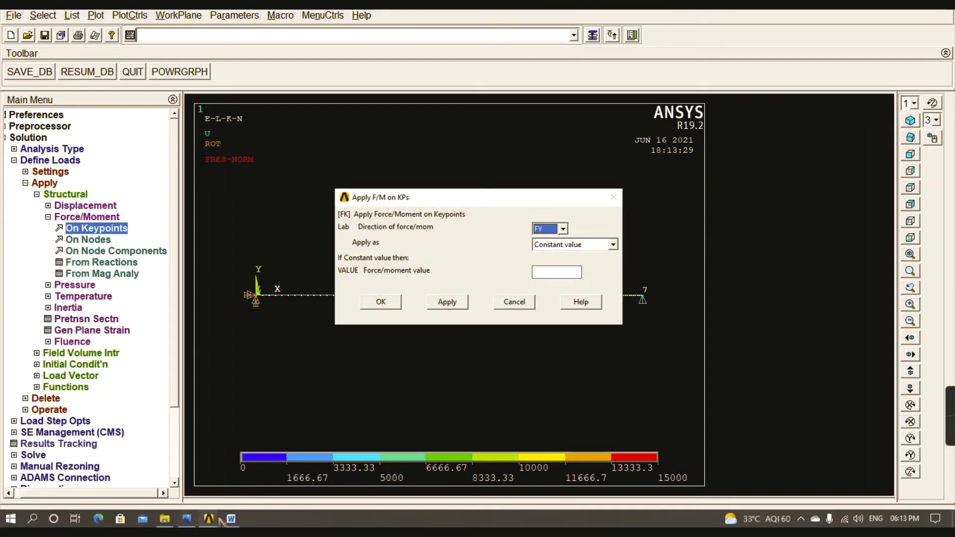
{"action": "left_click", "coordinate": [187, 519]}
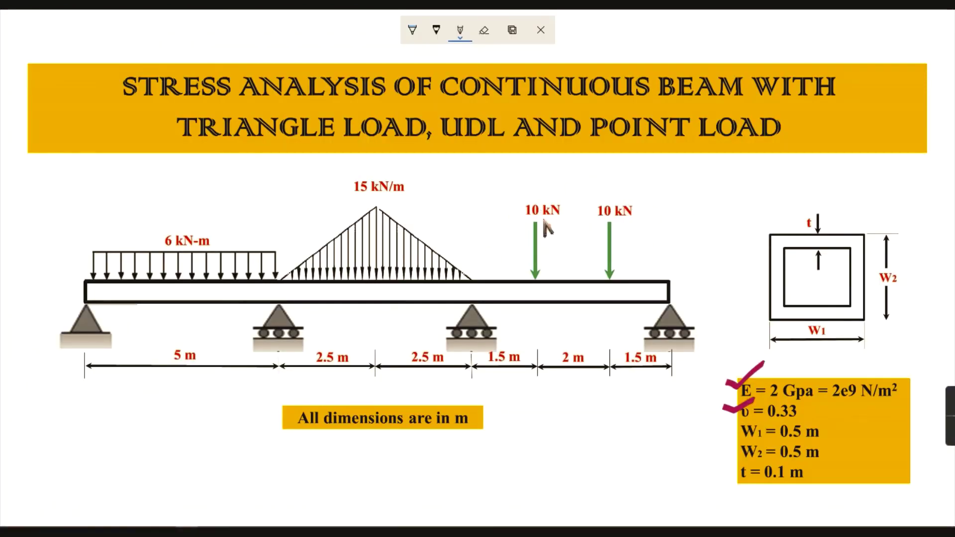
{"action": "key", "text": "alt+Tab"}
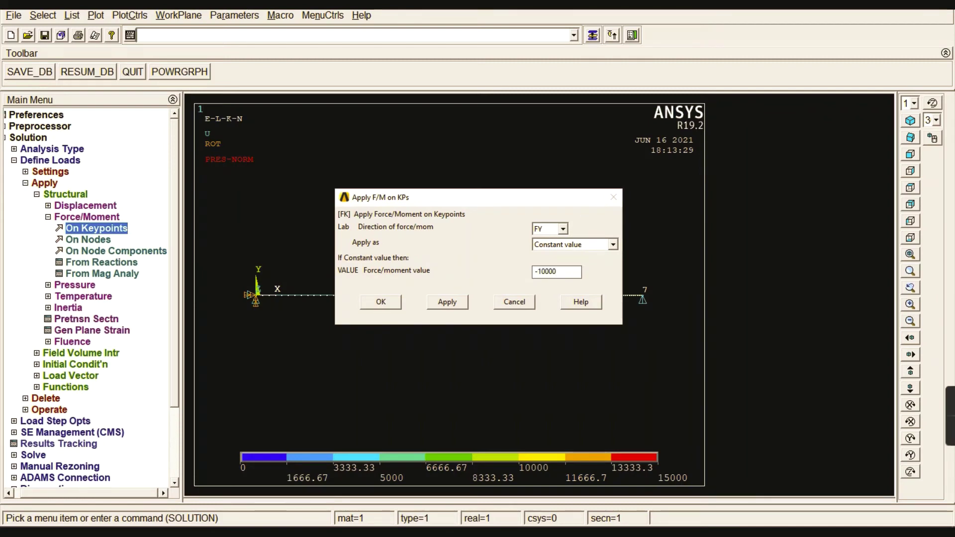
{"action": "left_click", "coordinate": [381, 302]}
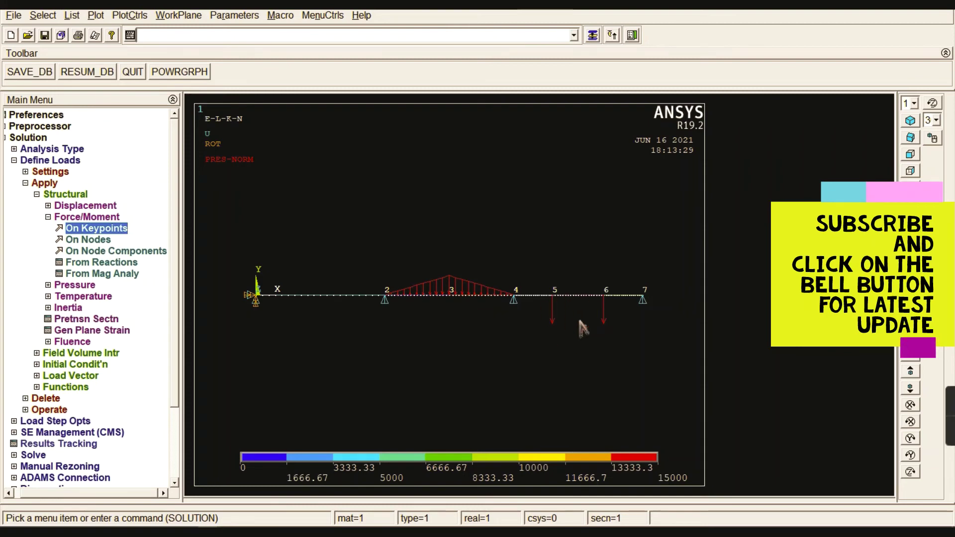
Step: Apply a uniform beam pressure of 6000 with load key 2 to the ten elements between the origin and keypoint 2
{"action": "left_click", "coordinate": [92, 218]}
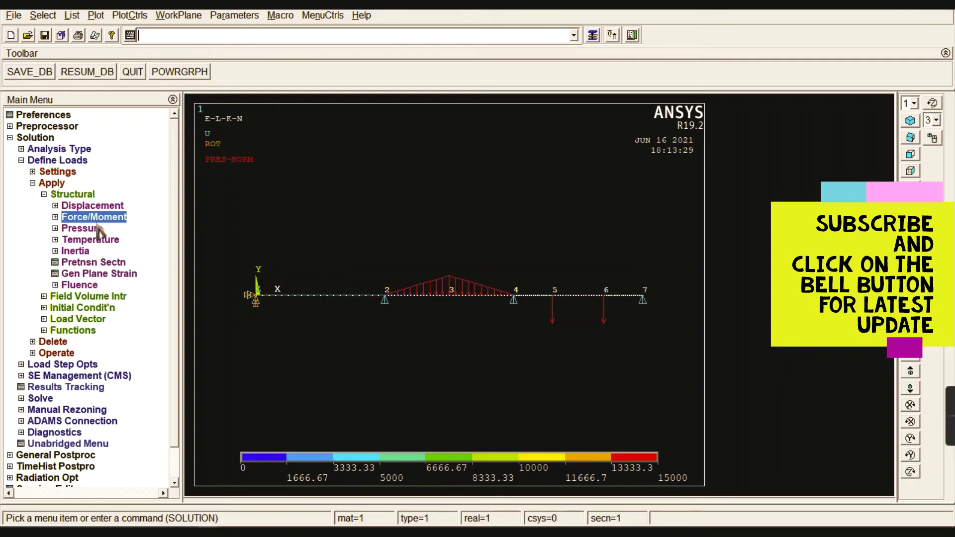
{"action": "left_click", "coordinate": [80, 230]}
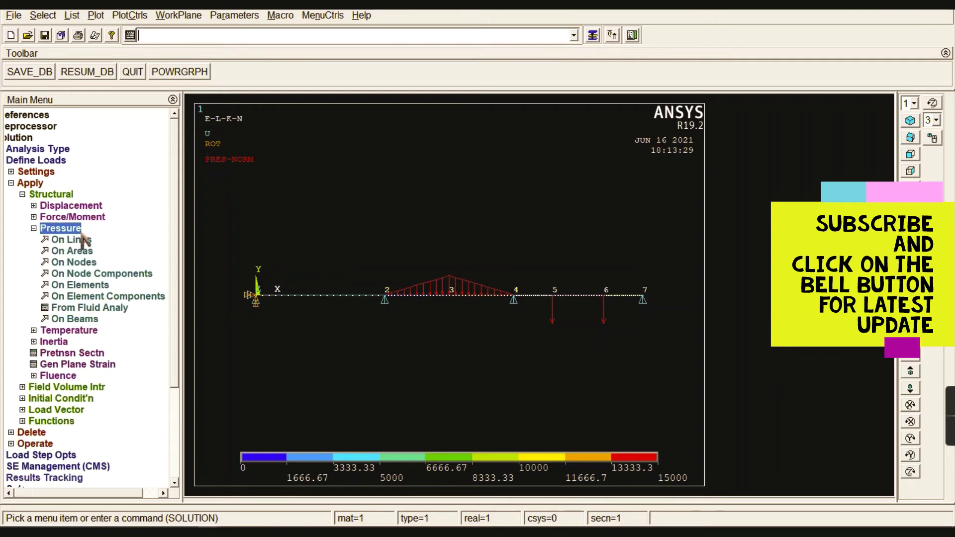
{"action": "left_click", "coordinate": [85, 319]}
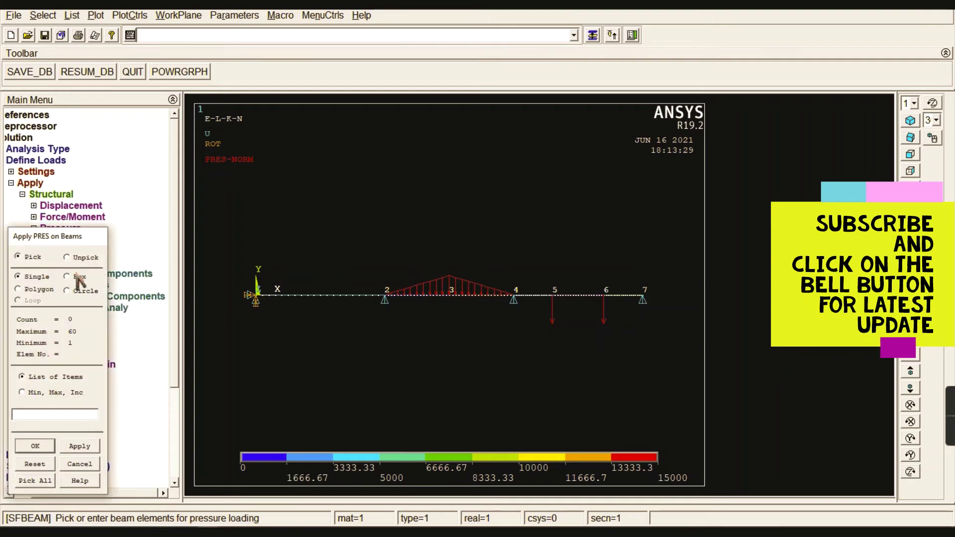
{"action": "left_click", "coordinate": [77, 277]}
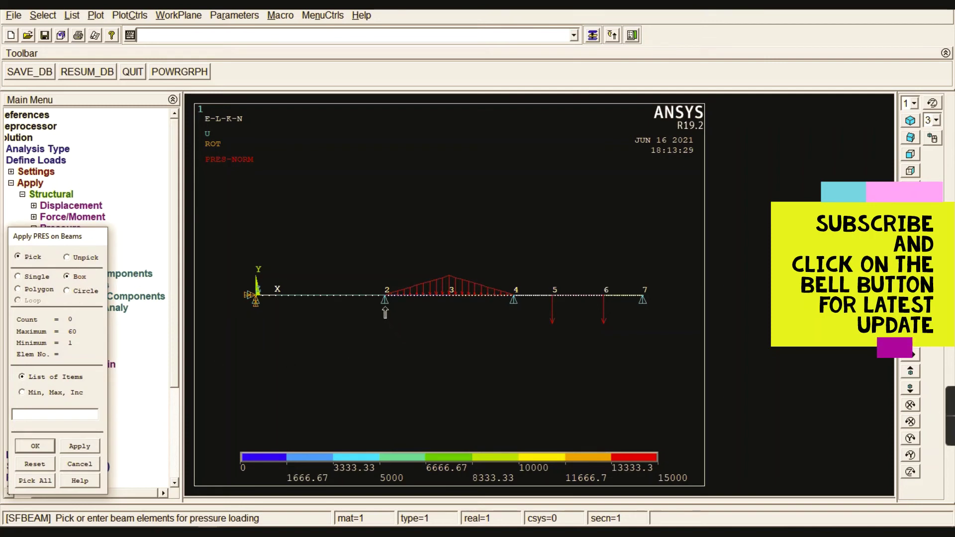
{"action": "left_click_drag", "start_coordinate": [381, 290], "coordinate": [224, 288]}
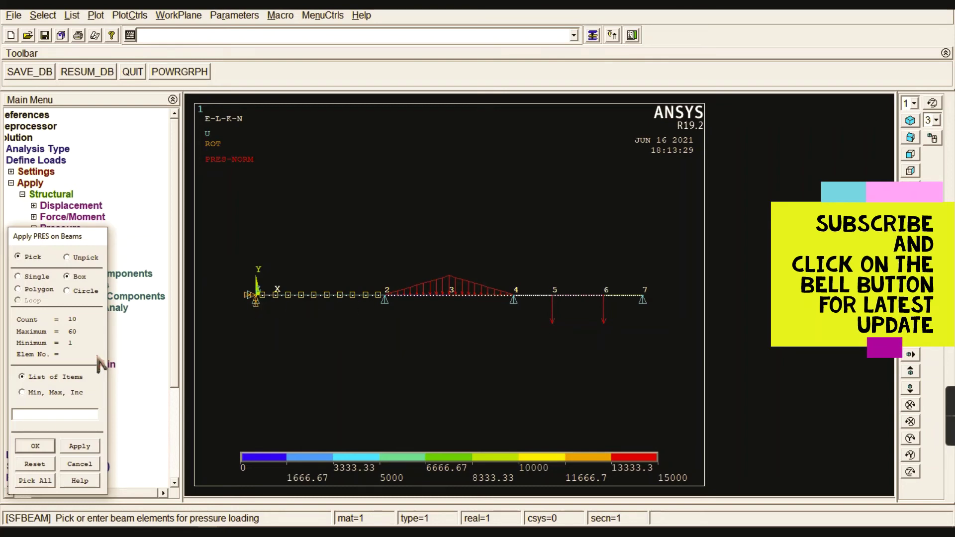
{"action": "left_click", "coordinate": [34, 446]}
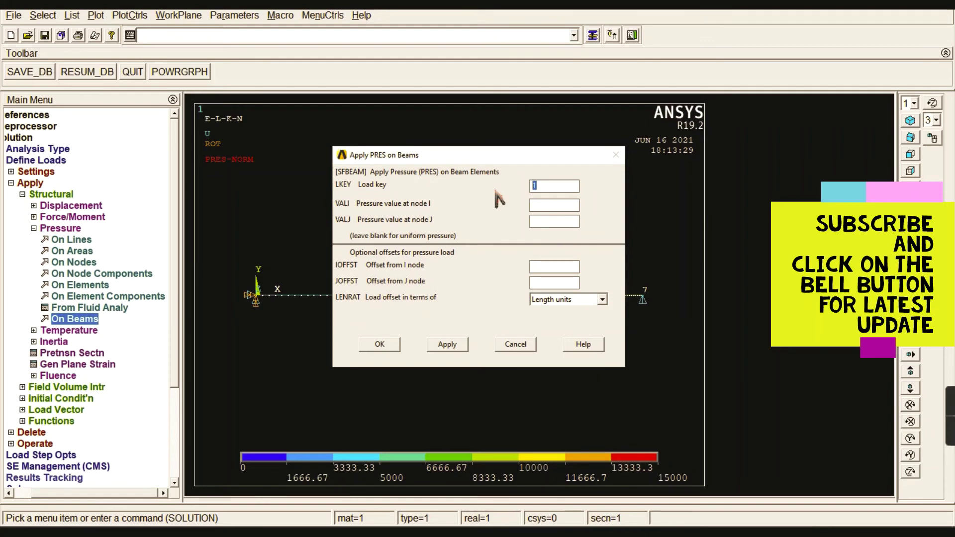
{"action": "type", "text": "2"}
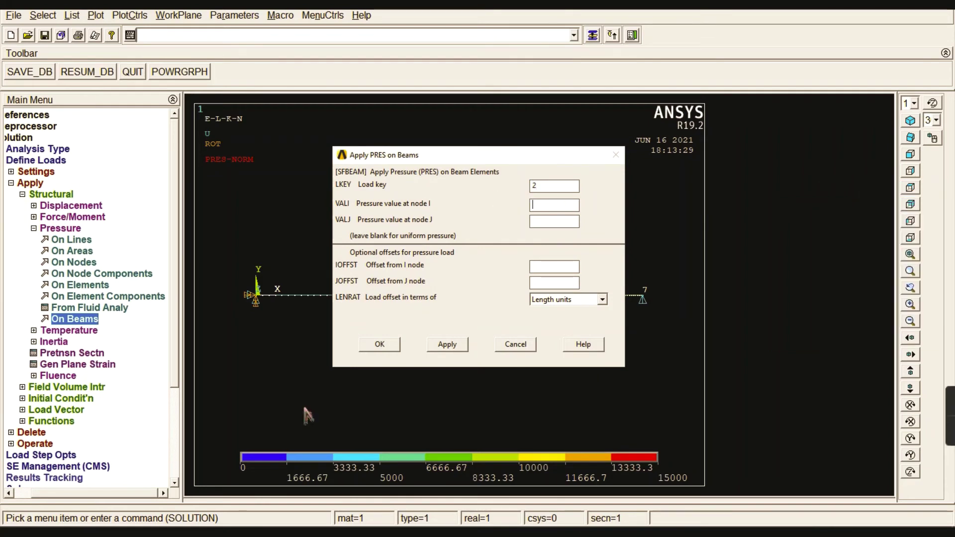
{"action": "left_click", "coordinate": [192, 520]}
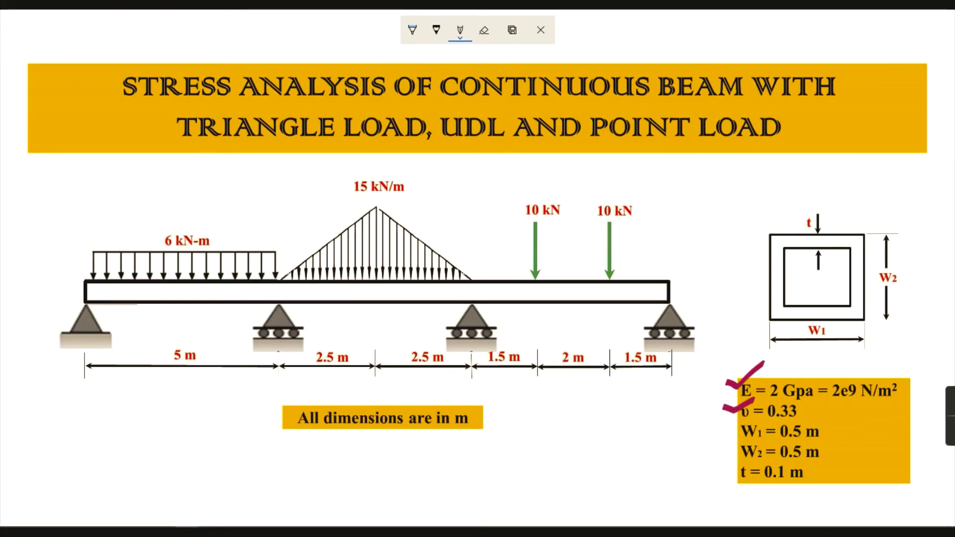
{"action": "key", "text": "alt+Tab"}
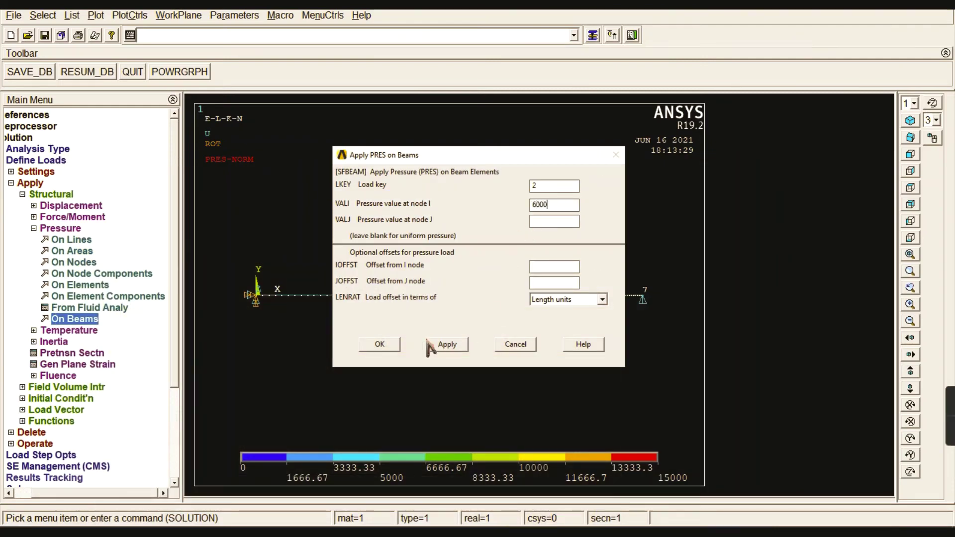
{"action": "left_click", "coordinate": [380, 345]}
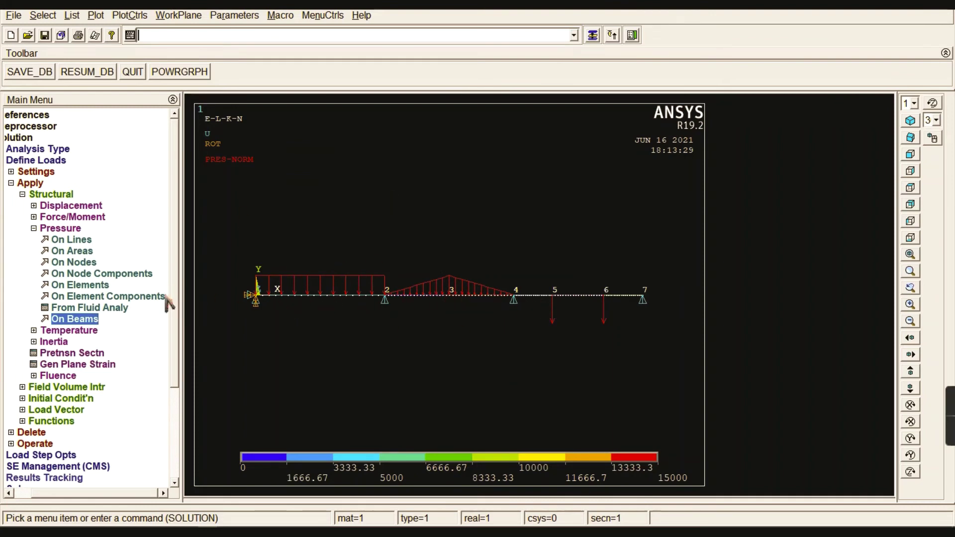
Step: Solve the current load step and close the solution note and status listing
{"action": "left_click", "coordinate": [61, 229]}
{"action": "left_click", "coordinate": [56, 195]}
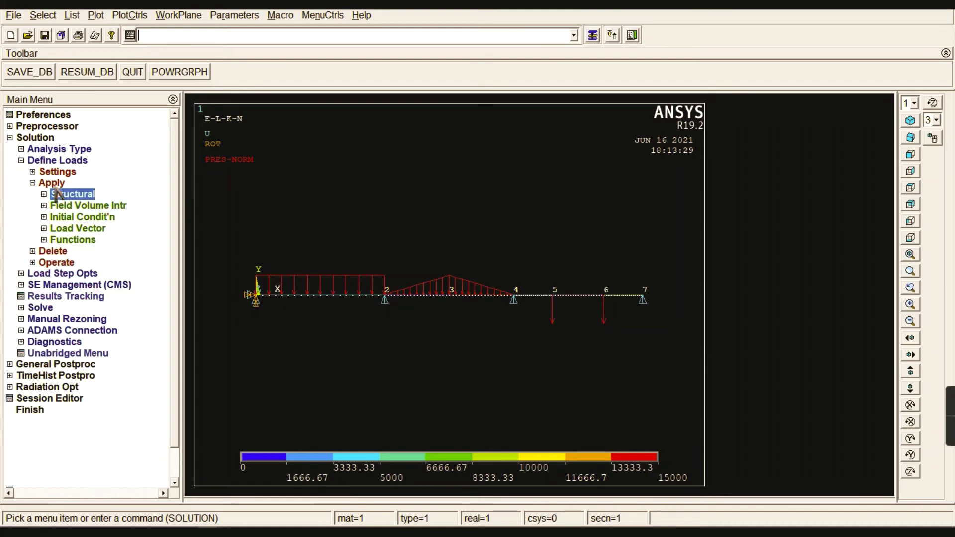
{"action": "left_click", "coordinate": [54, 183]}
{"action": "left_click", "coordinate": [55, 161]}
{"action": "left_click", "coordinate": [40, 205]}
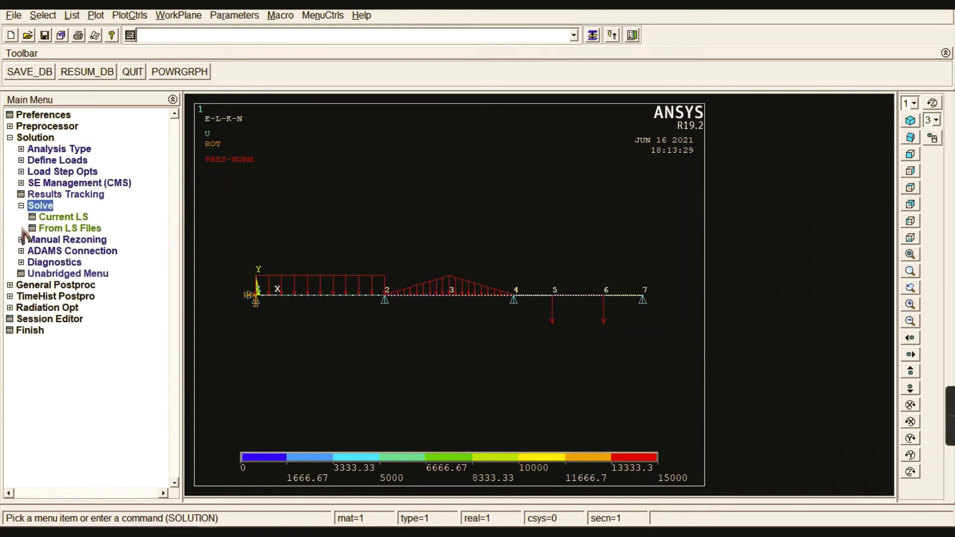
{"action": "left_click", "coordinate": [62, 217]}
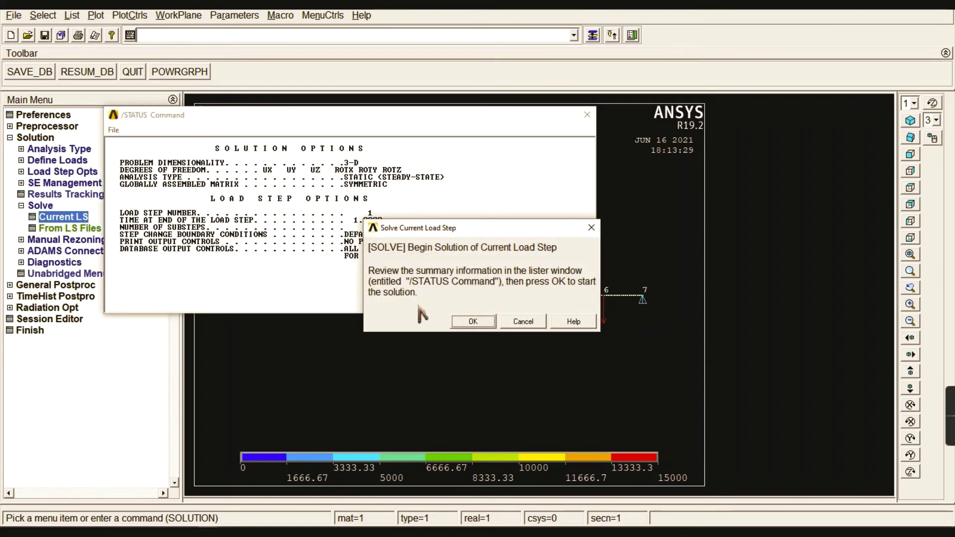
{"action": "left_click", "coordinate": [472, 321]}
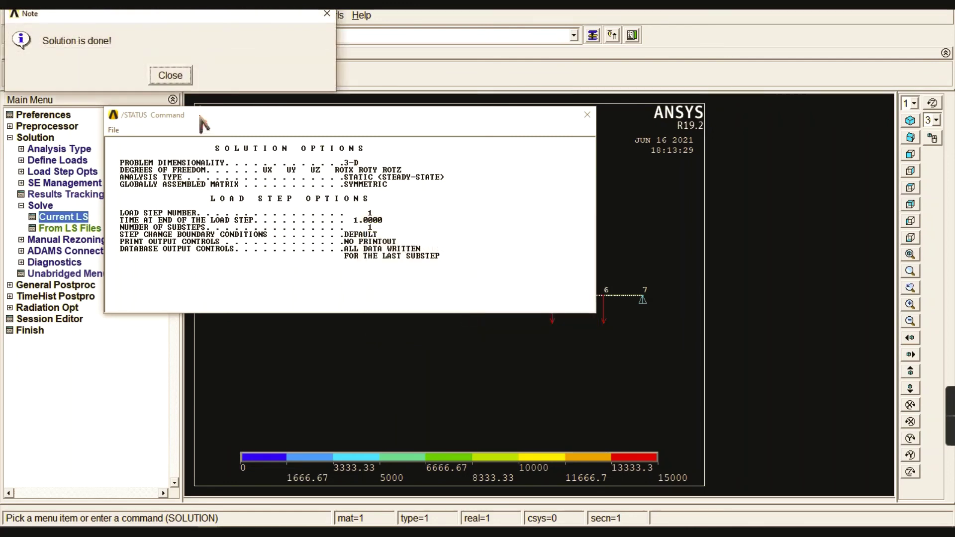
{"action": "left_click", "coordinate": [180, 79]}
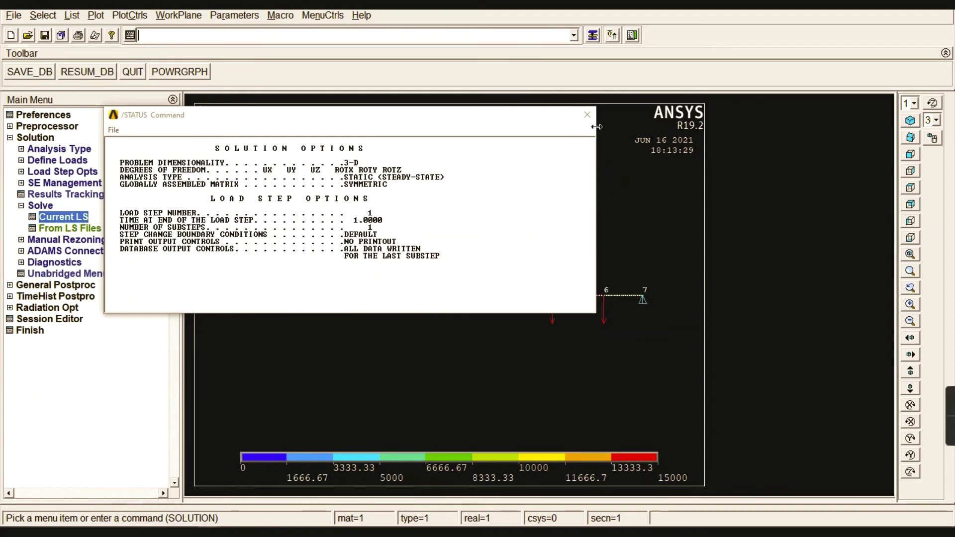
{"action": "left_click", "coordinate": [587, 115]}
Step: Plot the beam's deformed shape together with the undeformed shape
{"action": "left_click", "coordinate": [36, 138]}
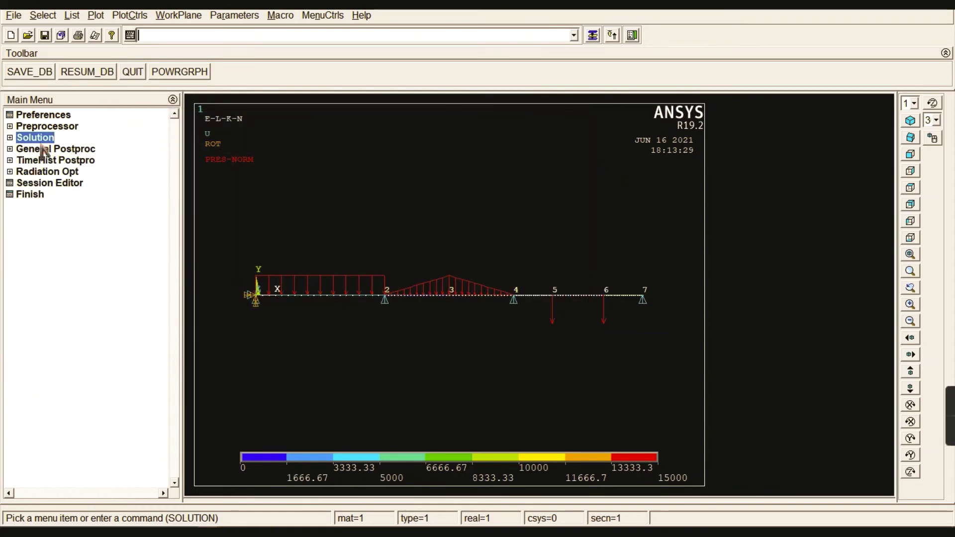
{"action": "left_click", "coordinate": [49, 148]}
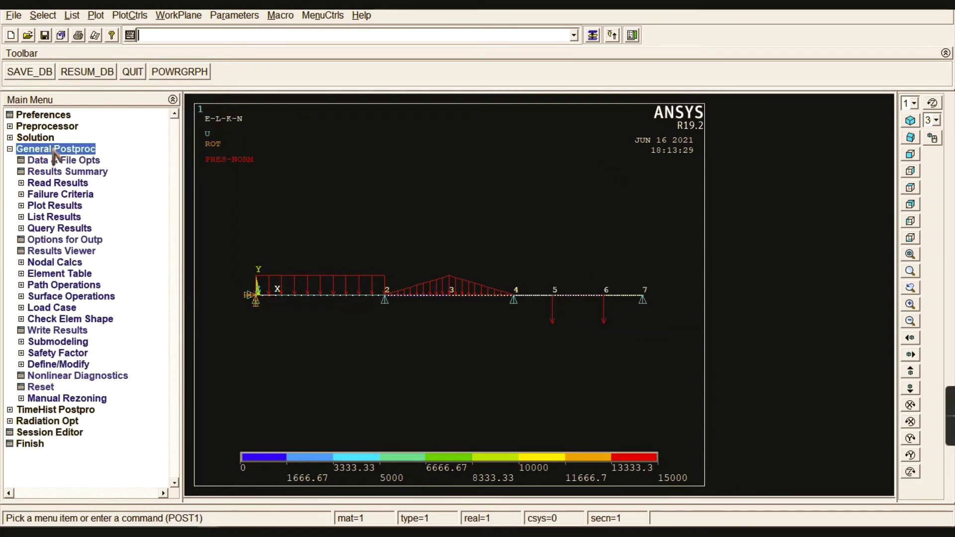
{"action": "left_click", "coordinate": [53, 206]}
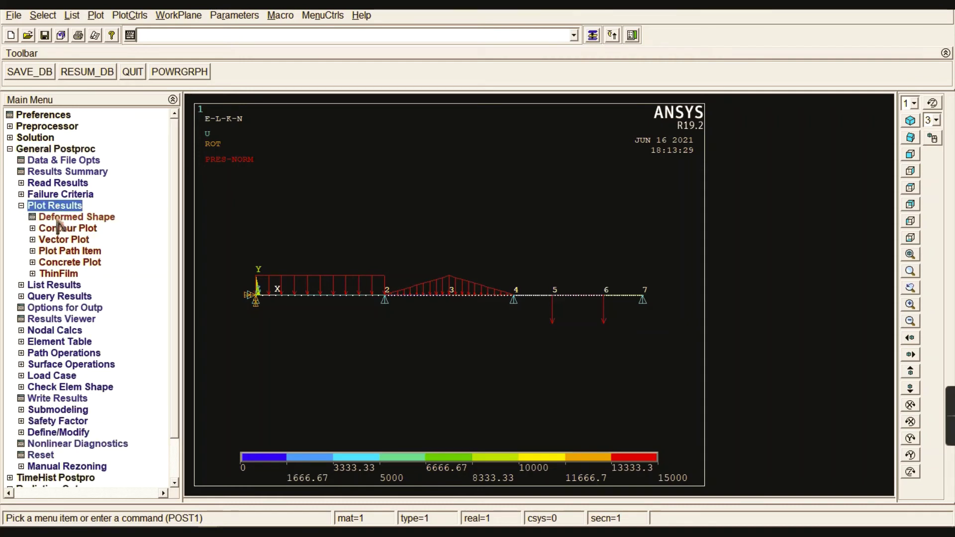
{"action": "left_click", "coordinate": [62, 217]}
{"action": "left_click", "coordinate": [538, 252]}
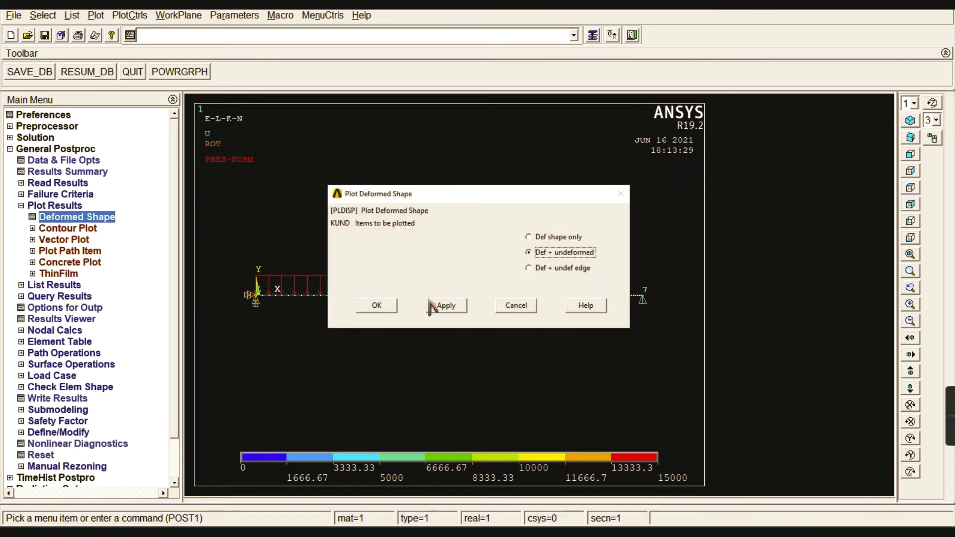
{"action": "left_click", "coordinate": [378, 306]}
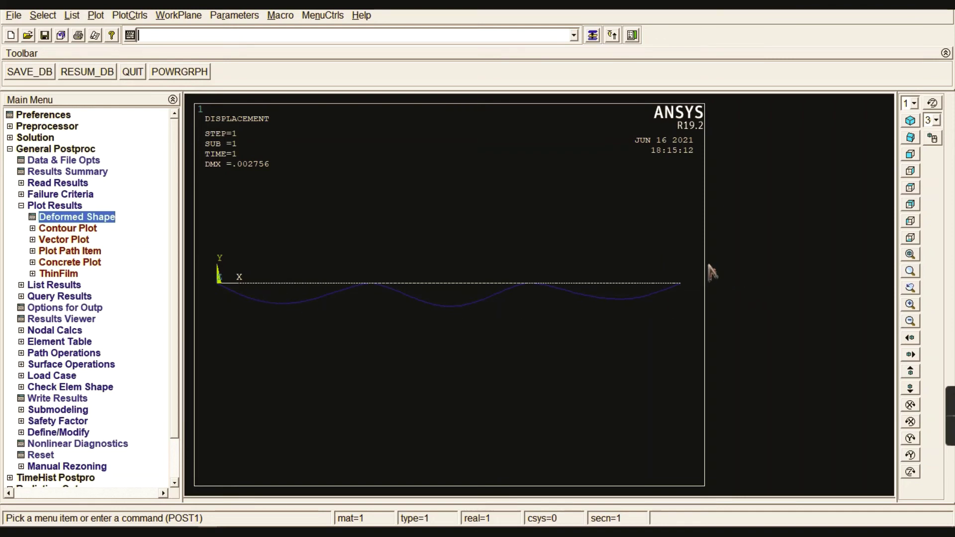
Step: Plot the nodal solution contour of the displacement vector sum
{"action": "left_click", "coordinate": [73, 230]}
{"action": "left_click", "coordinate": [69, 240]}
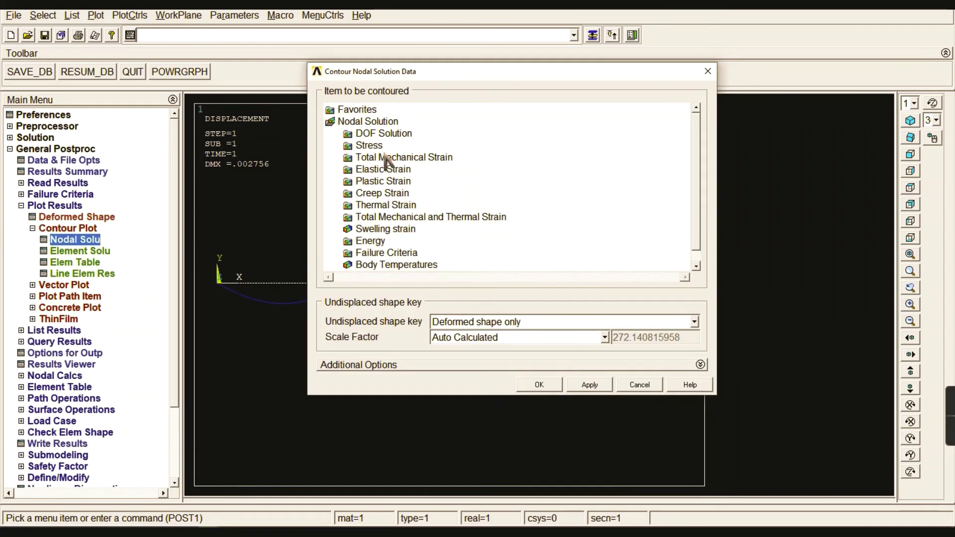
{"action": "left_click", "coordinate": [387, 134]}
{"action": "double_click", "coordinate": [387, 137]}
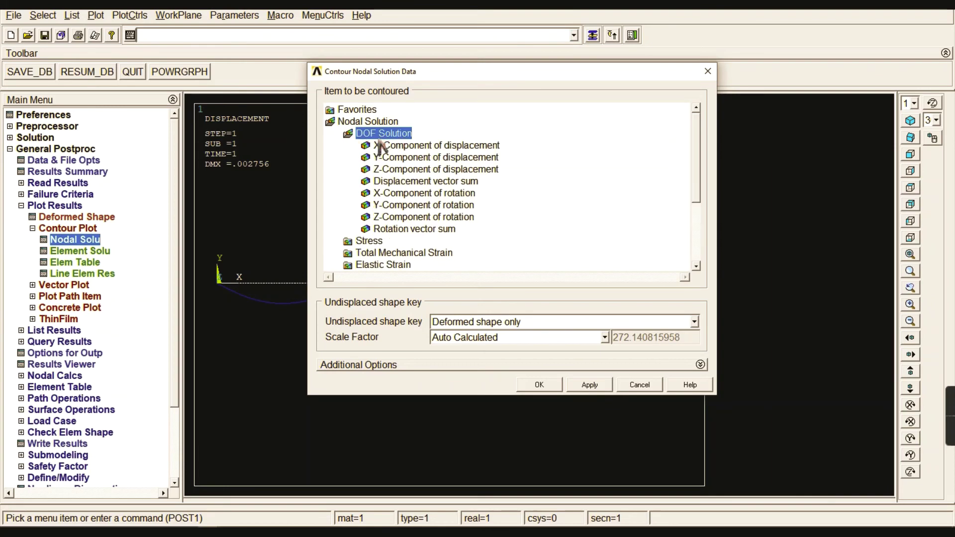
{"action": "left_click", "coordinate": [396, 183]}
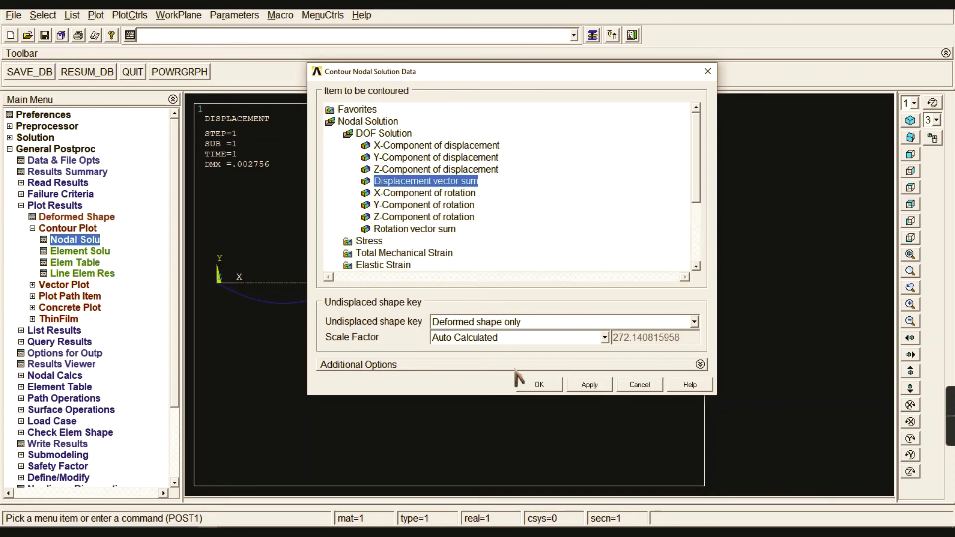
{"action": "left_click", "coordinate": [539, 385]}
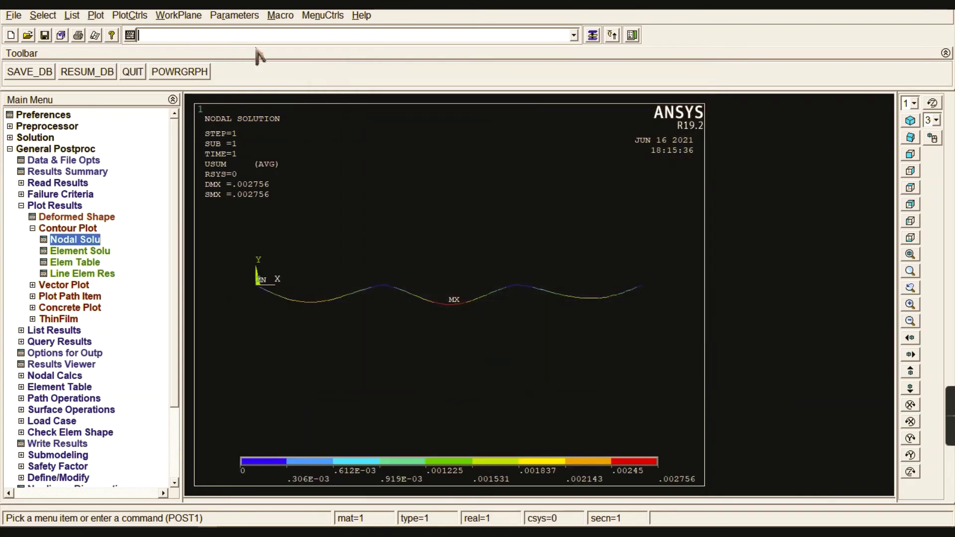
Step: Turn on the display of element shapes based on real constant descriptions and replot the displacement contour
{"action": "left_click", "coordinate": [139, 16]}
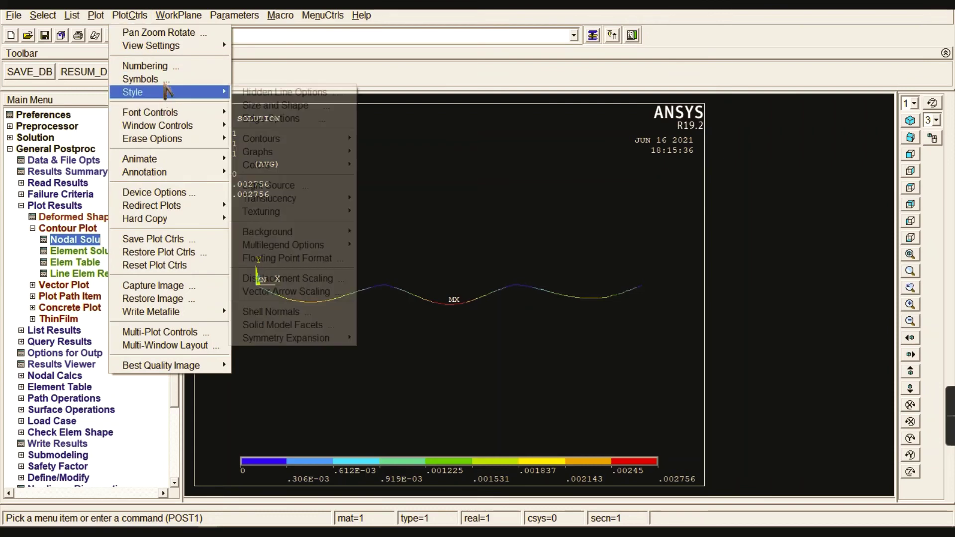
{"action": "mouse_move", "coordinate": [209, 100]}
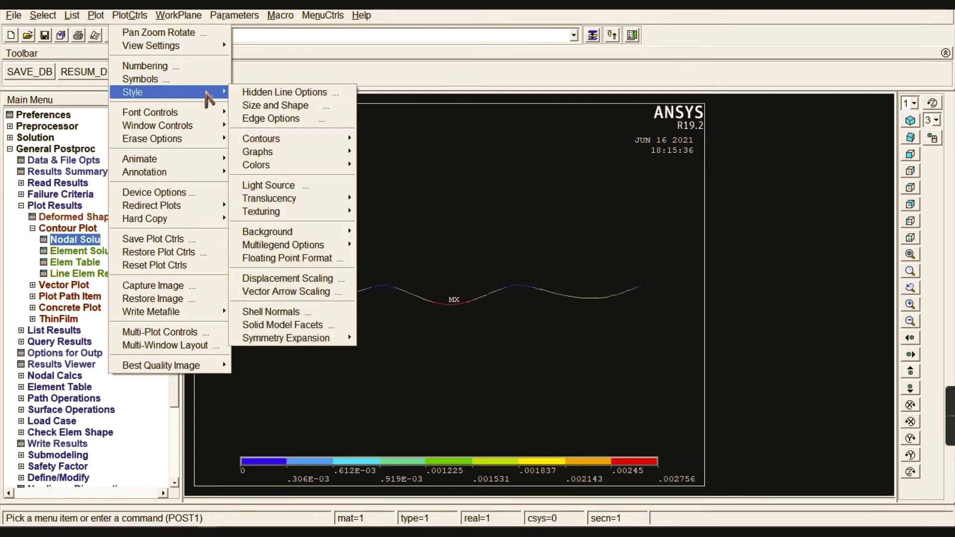
{"action": "left_click", "coordinate": [276, 105]}
{"action": "left_click", "coordinate": [527, 148]}
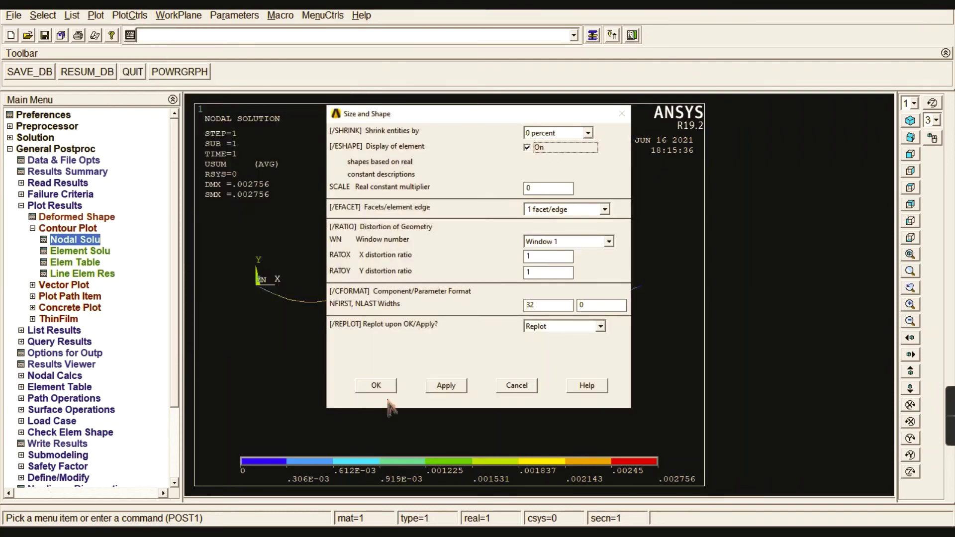
{"action": "left_click", "coordinate": [375, 385]}
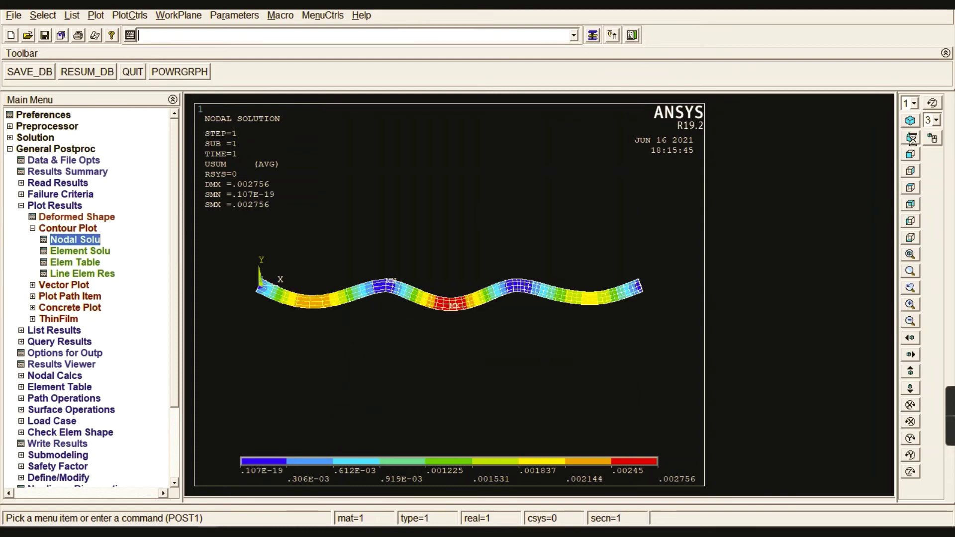
Step: Inspect the hollow cross-section at the beam's far end in an isometric close-up and restore the full front view
{"action": "left_click", "coordinate": [911, 139]}
{"action": "left_click", "coordinate": [911, 120]}
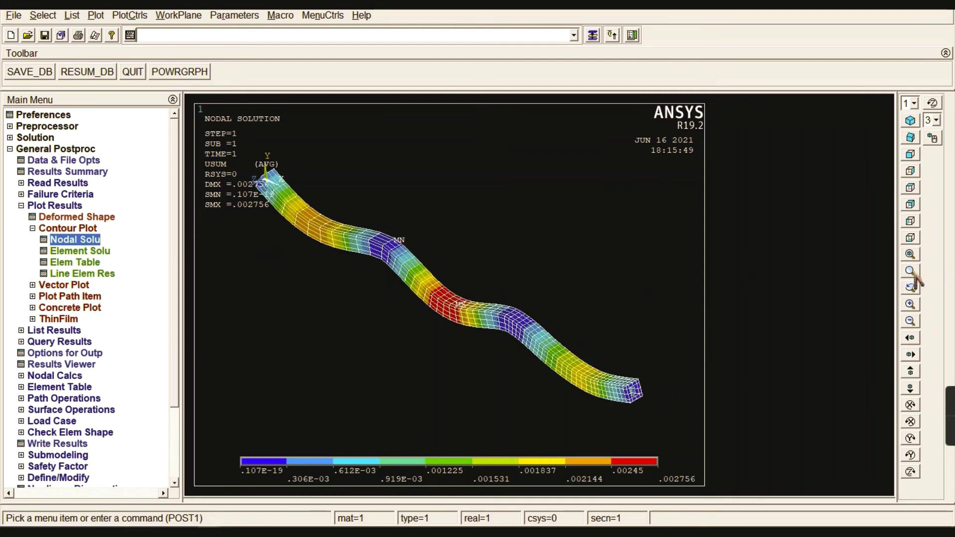
{"action": "left_click", "coordinate": [636, 399]}
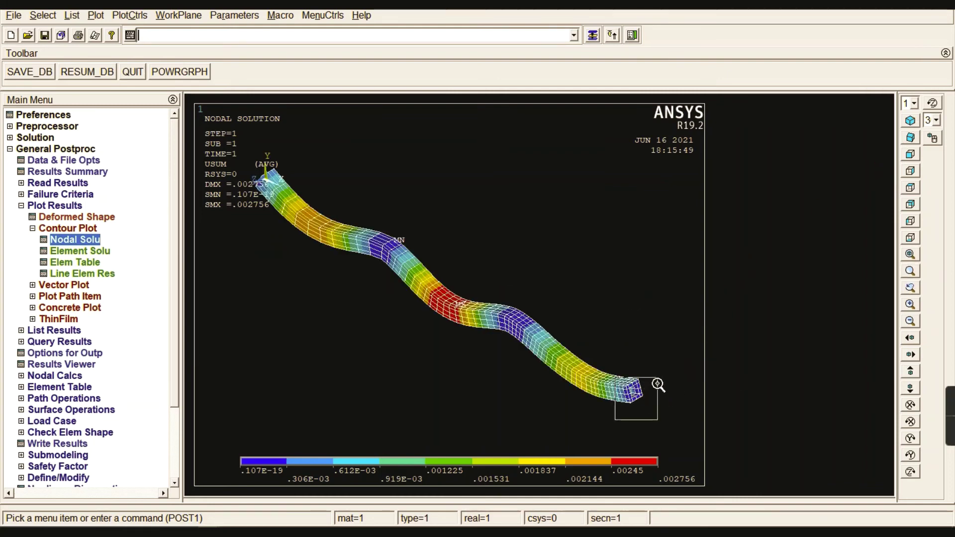
{"action": "left_click", "coordinate": [658, 384]}
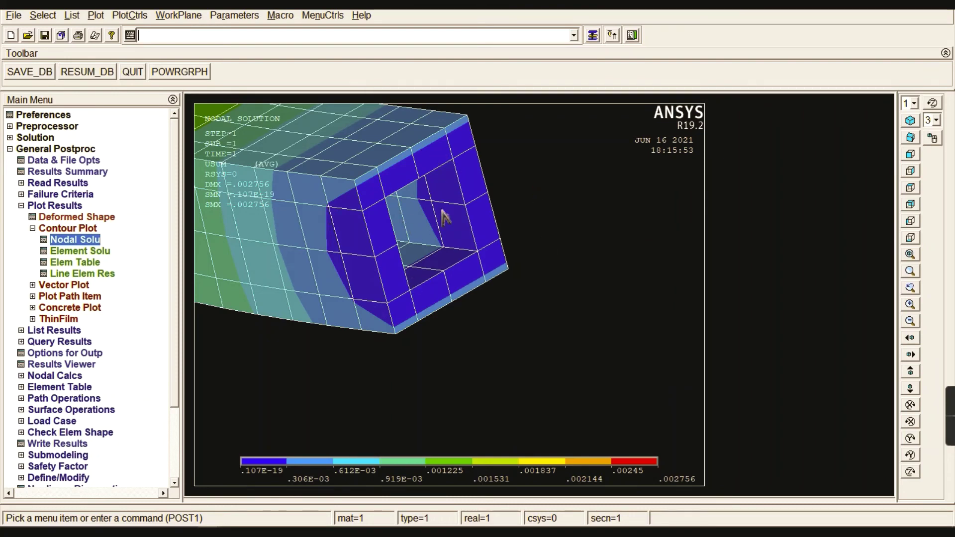
{"action": "left_click", "coordinate": [911, 170]}
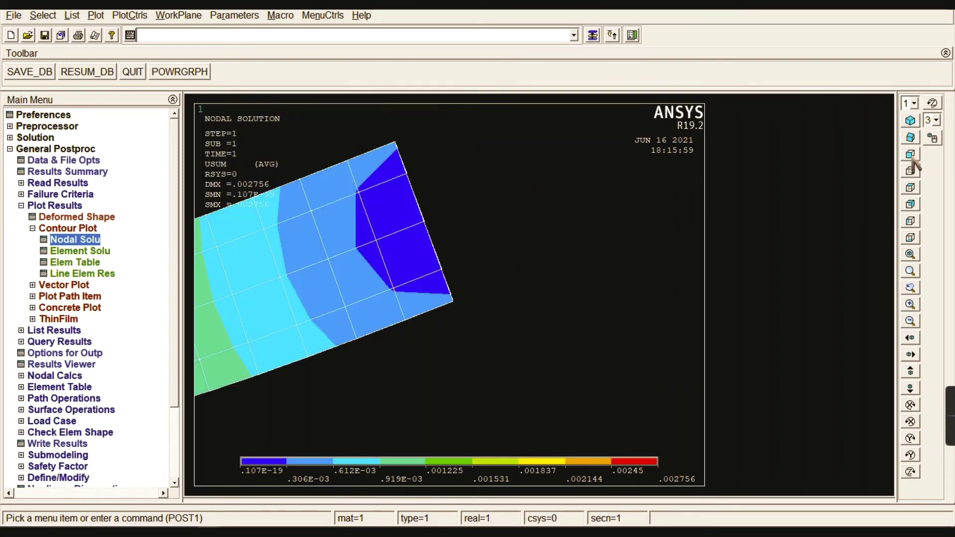
{"action": "left_click", "coordinate": [910, 254]}
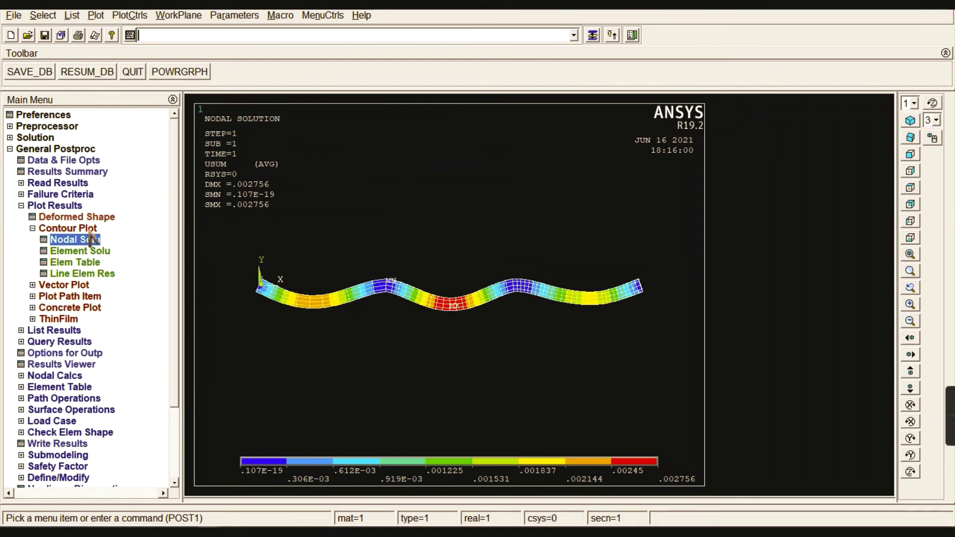
Step: Animate the nodal DOF solution ROTSUM with 10 frames and a 0.5 second delay, and close the animation after stopping it
{"action": "left_click", "coordinate": [130, 16]}
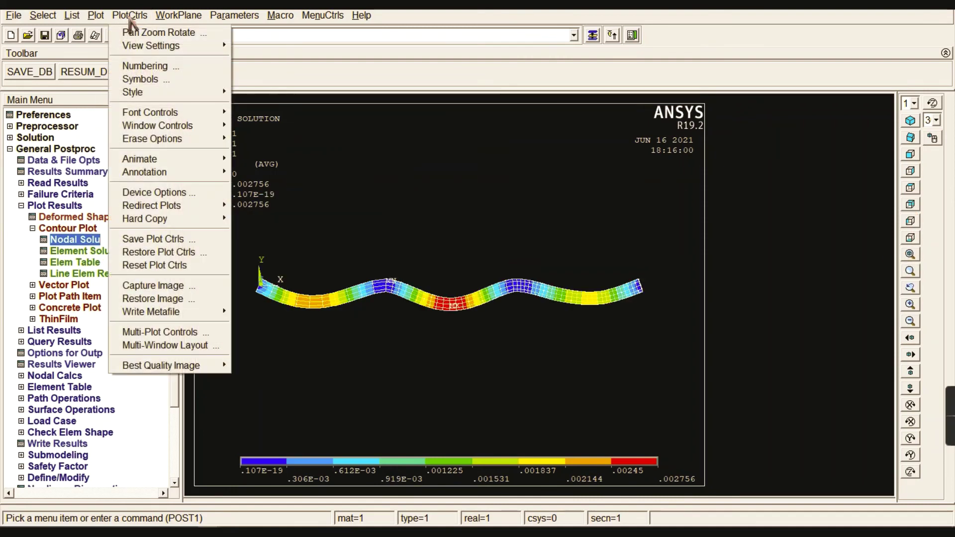
{"action": "mouse_move", "coordinate": [142, 167]}
{"action": "left_click", "coordinate": [263, 195]}
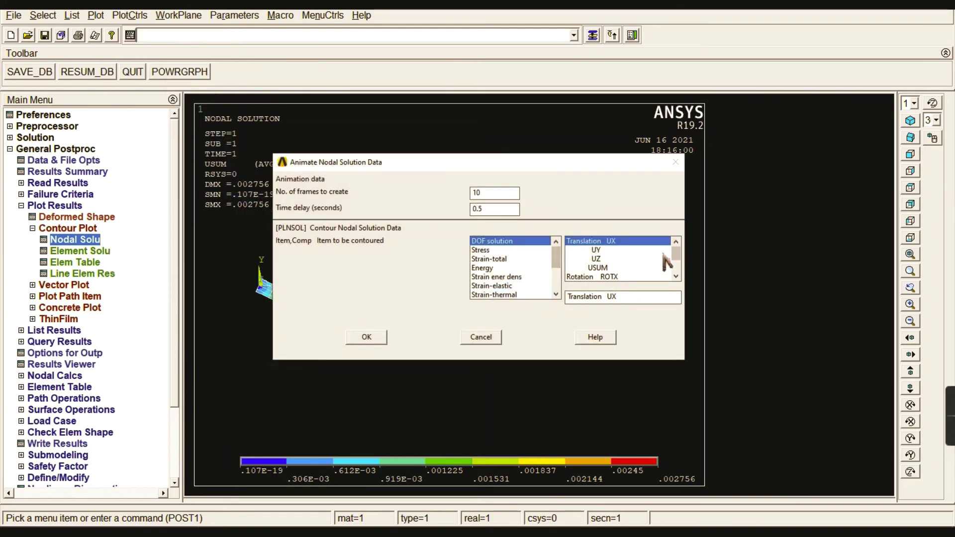
{"action": "left_click", "coordinate": [676, 277]}
{"action": "left_click", "coordinate": [602, 269]}
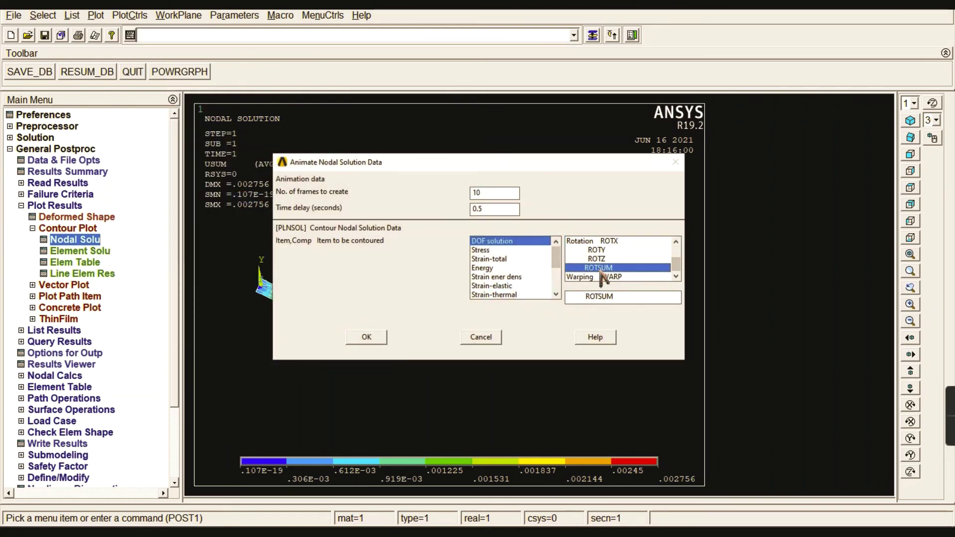
{"action": "left_click", "coordinate": [367, 337]}
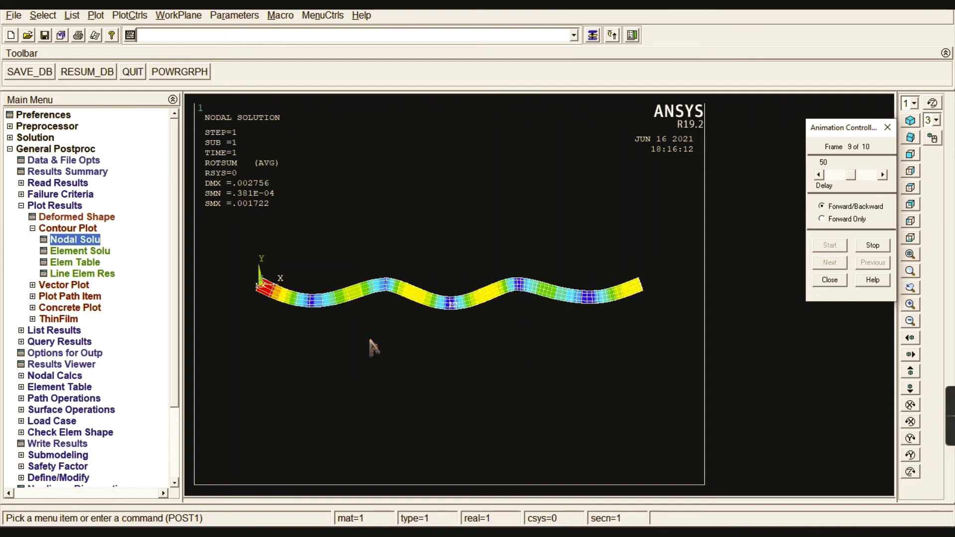
{"action": "left_click", "coordinate": [873, 245]}
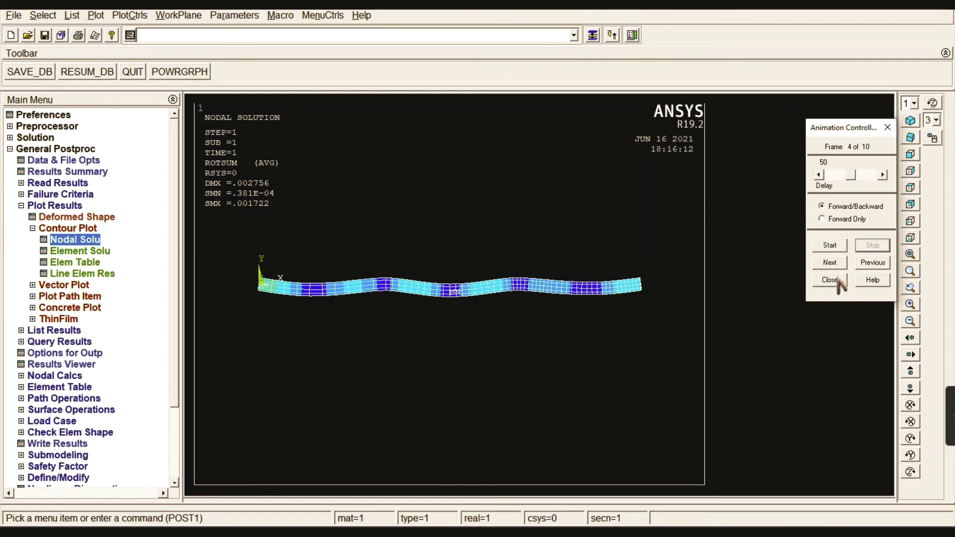
{"action": "left_click", "coordinate": [830, 280]}
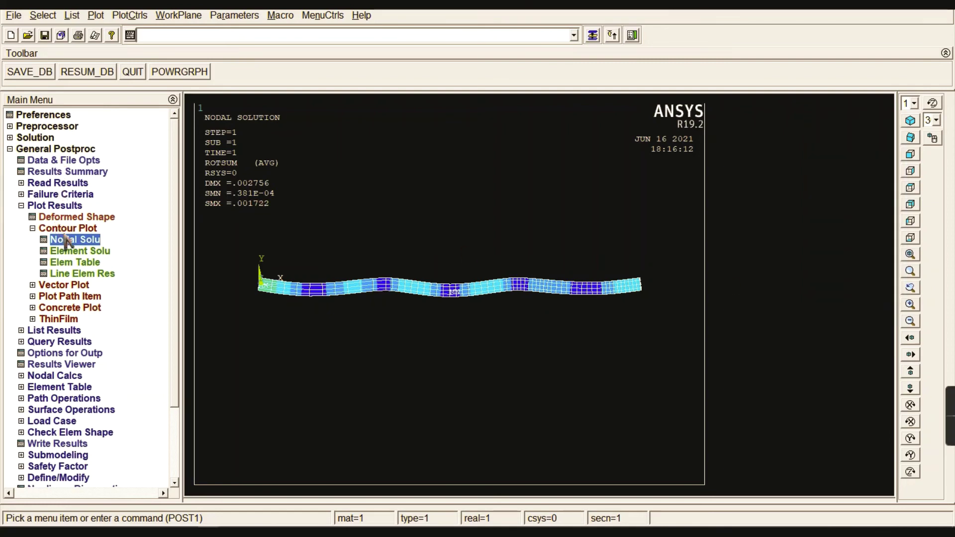
Step: Plot the nodal solution contour of von Mises stress on the deformed shape only and show it in an oblique view
{"action": "key", "text": "Left"}
{"action": "key", "text": "Left"}
{"action": "key", "text": "Right"}
{"action": "key", "text": "Right"}
{"action": "key", "text": "Return"}
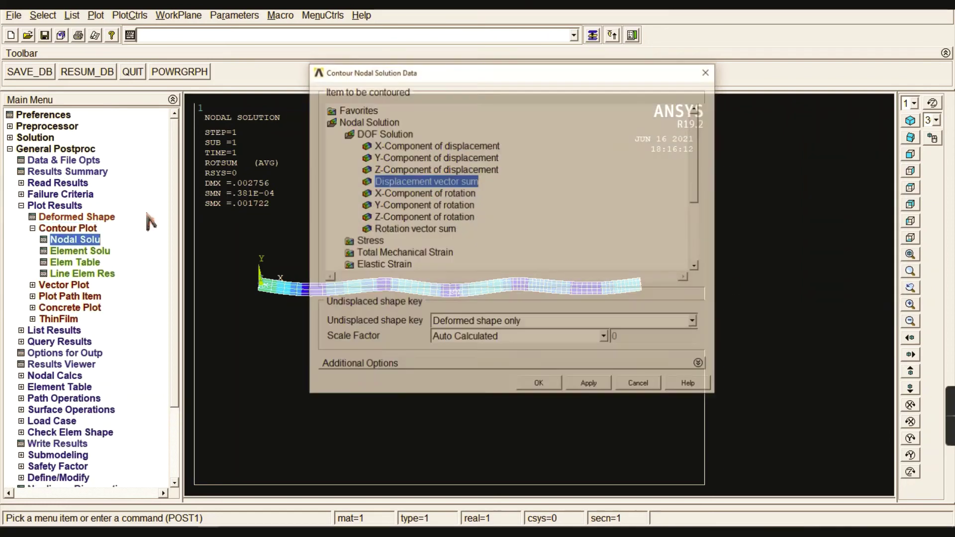
{"action": "left_click", "coordinate": [383, 135]}
{"action": "left_click", "coordinate": [382, 134]}
{"action": "left_click", "coordinate": [369, 146]}
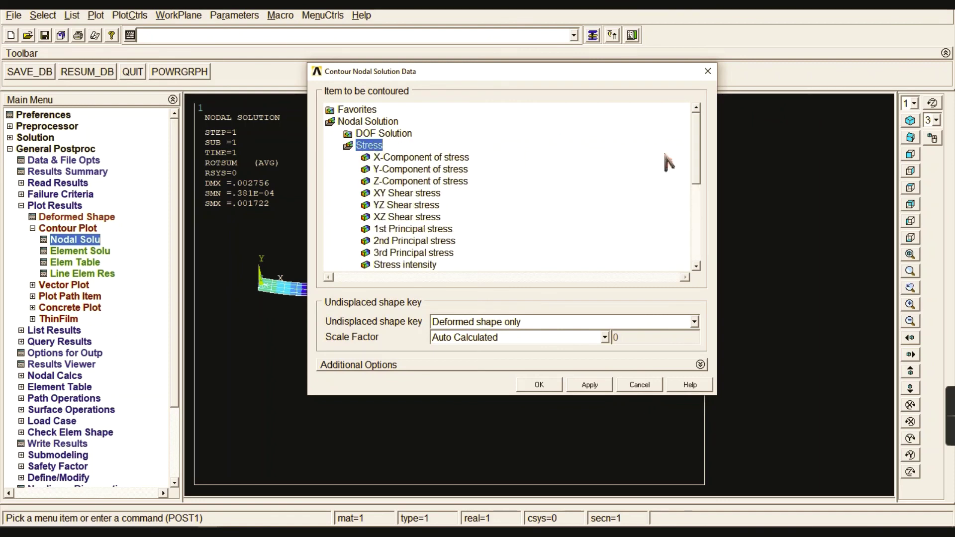
{"action": "left_click_drag", "start_coordinate": [697, 152], "coordinate": [668, 198]}
{"action": "left_click", "coordinate": [431, 193]}
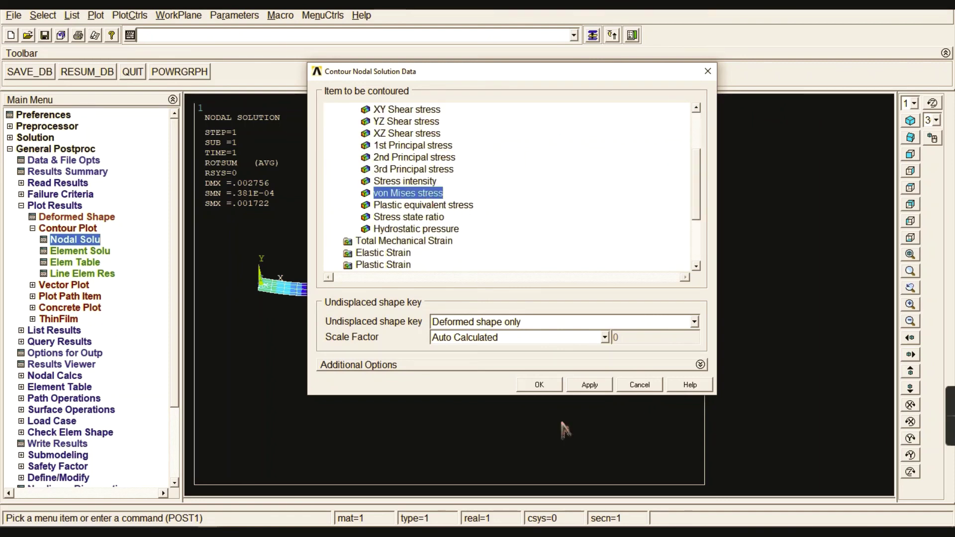
{"action": "left_click", "coordinate": [542, 385]}
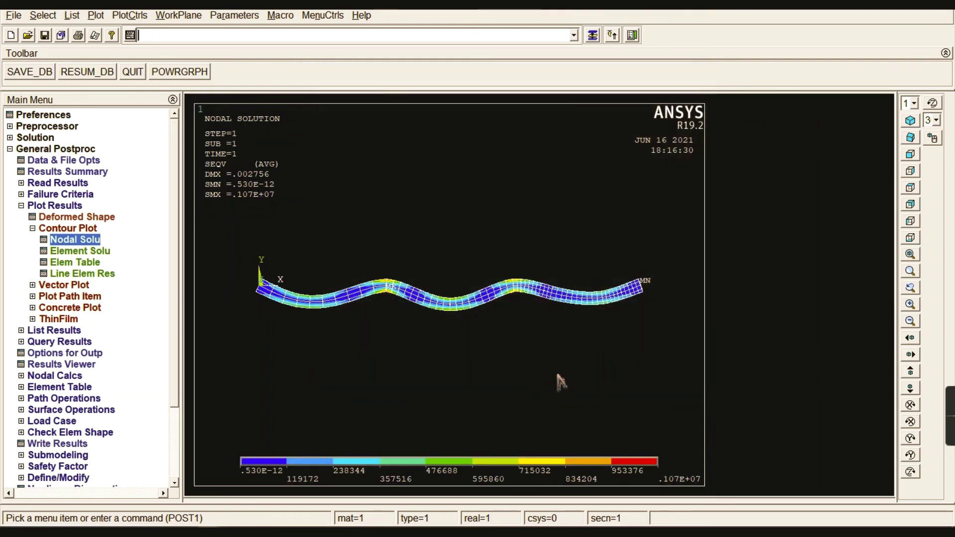
{"action": "left_click", "coordinate": [910, 136]}
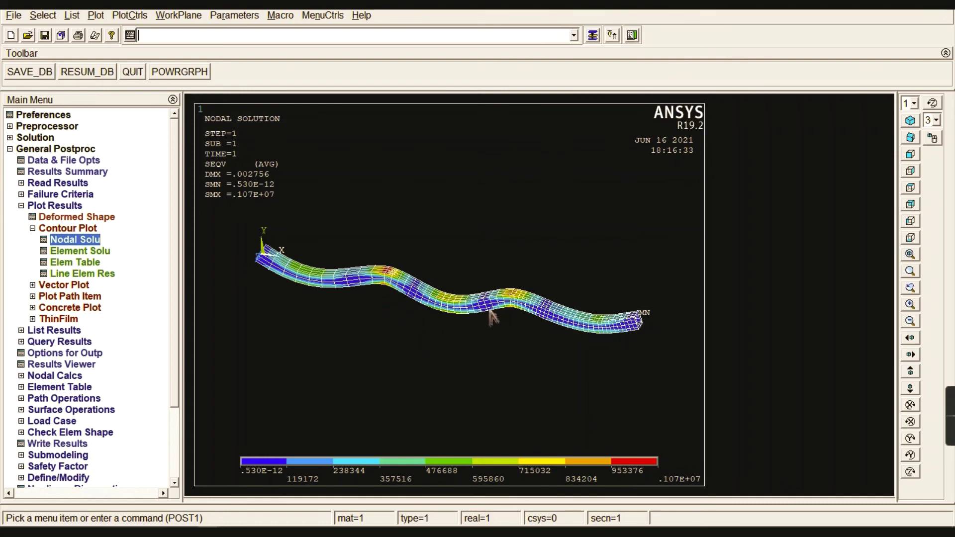
Step: Define an element table item by sequence number as SMISC, 3
{"action": "left_click", "coordinate": [77, 229]}
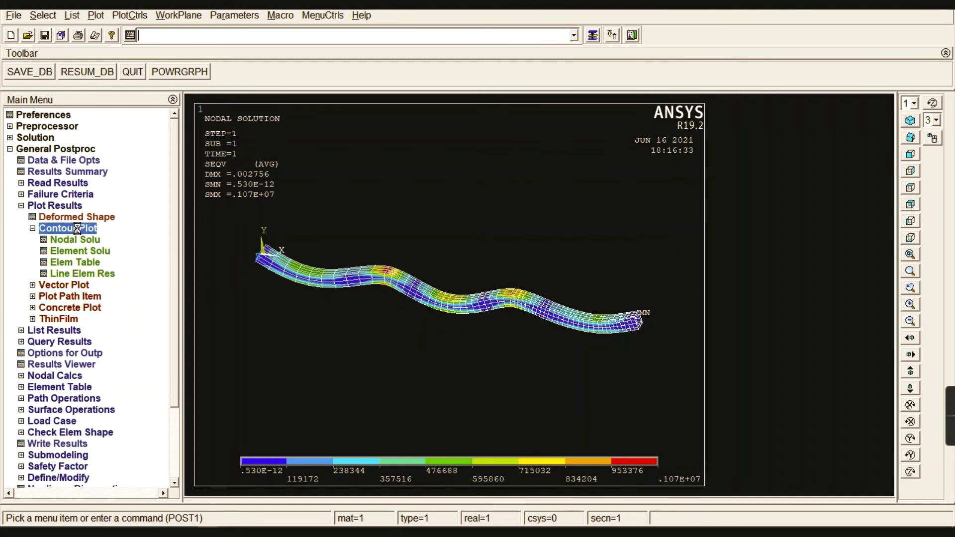
{"action": "left_click", "coordinate": [52, 205]}
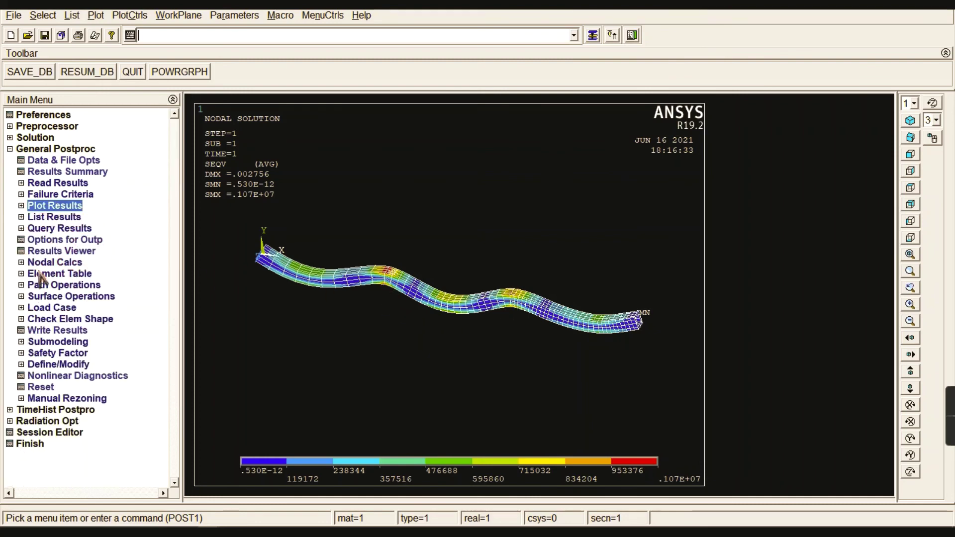
{"action": "left_click", "coordinate": [41, 275]}
{"action": "left_click", "coordinate": [57, 285]}
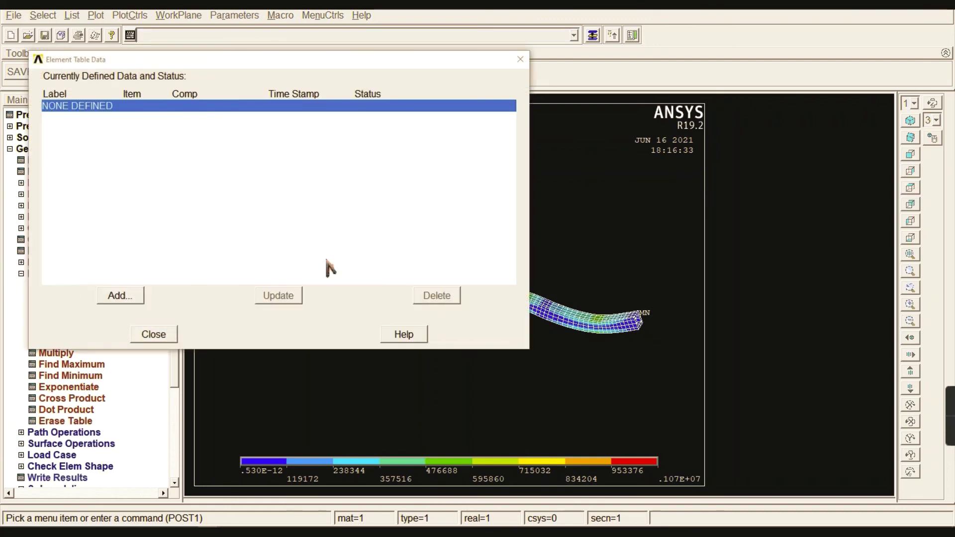
{"action": "left_click", "coordinate": [122, 297]}
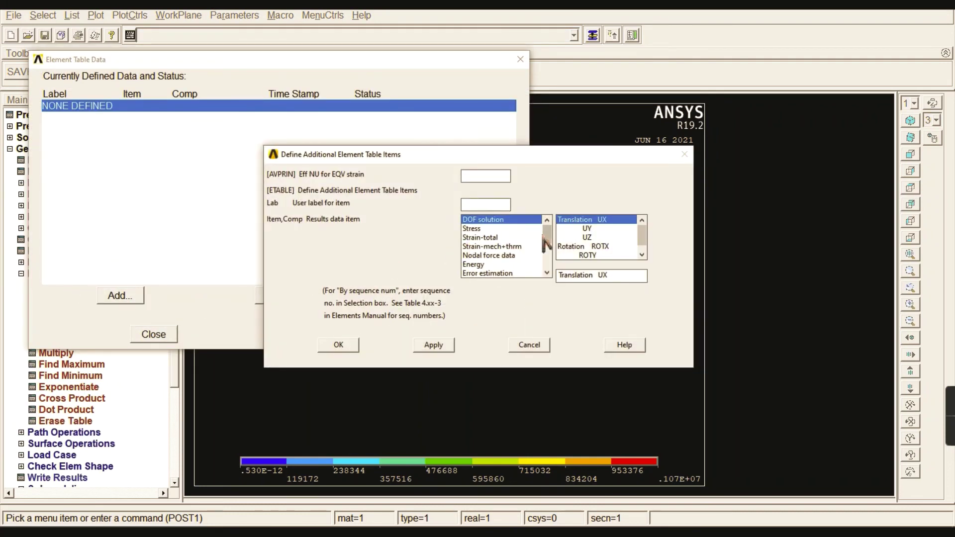
{"action": "left_click", "coordinate": [548, 274]}
{"action": "left_click", "coordinate": [535, 273]}
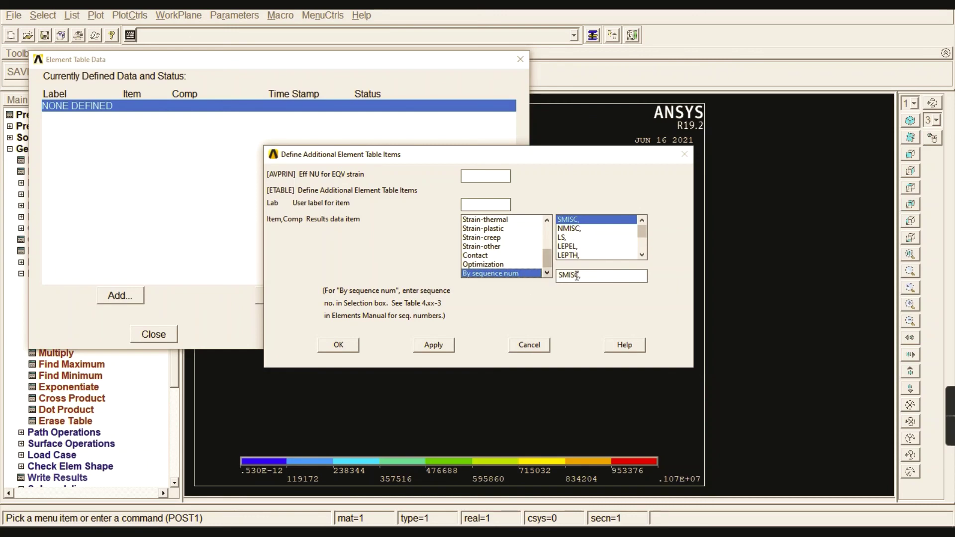
{"action": "type", "text": "3"}
{"action": "left_click", "coordinate": [433, 345]}
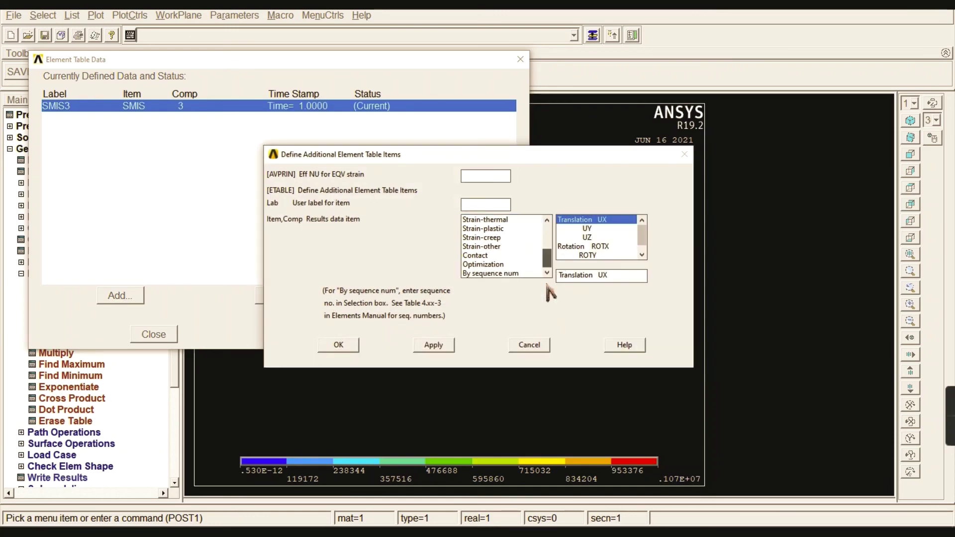
Step: Add two more element table items by sequence number, SMISC, 6 and SMISC, 16
{"action": "left_click", "coordinate": [517, 273]}
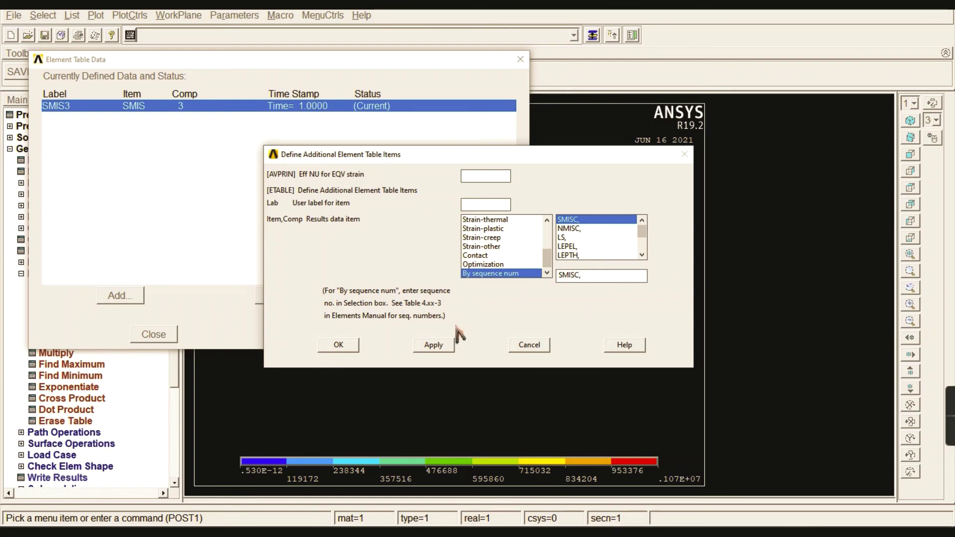
{"action": "type", "text": "6"}
{"action": "left_click", "coordinate": [435, 347]}
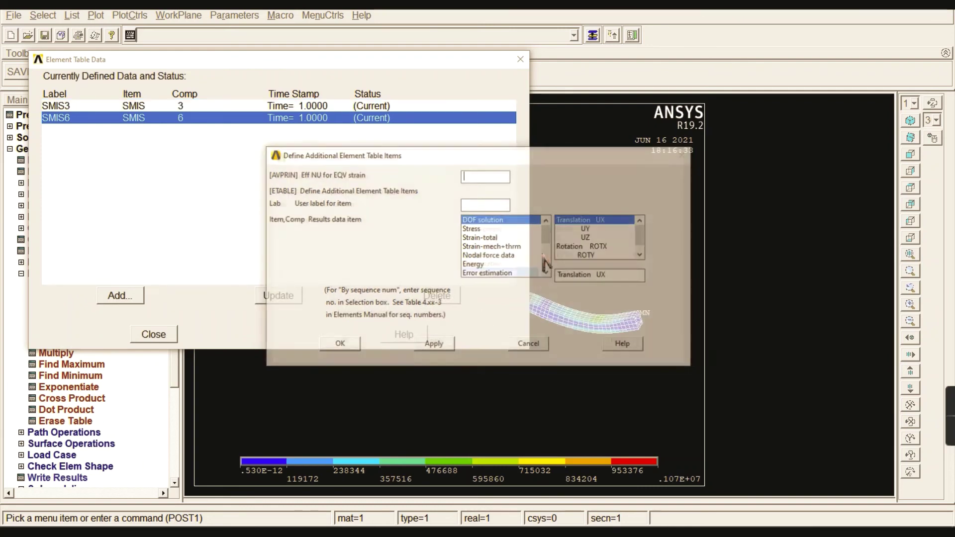
{"action": "left_click_drag", "start_coordinate": [548, 243], "coordinate": [547, 265]}
{"action": "left_click", "coordinate": [518, 273]}
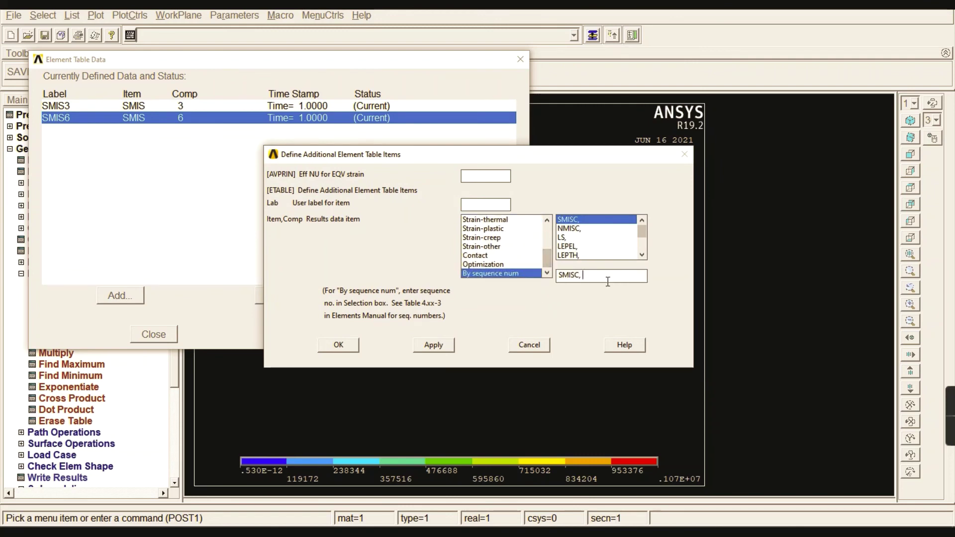
{"action": "type", "text": "16"}
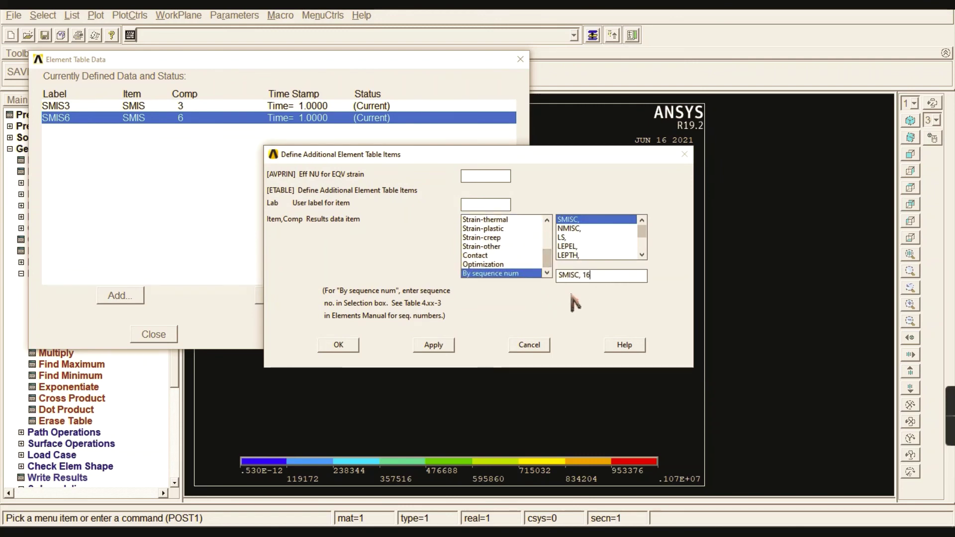
{"action": "left_click", "coordinate": [433, 345]}
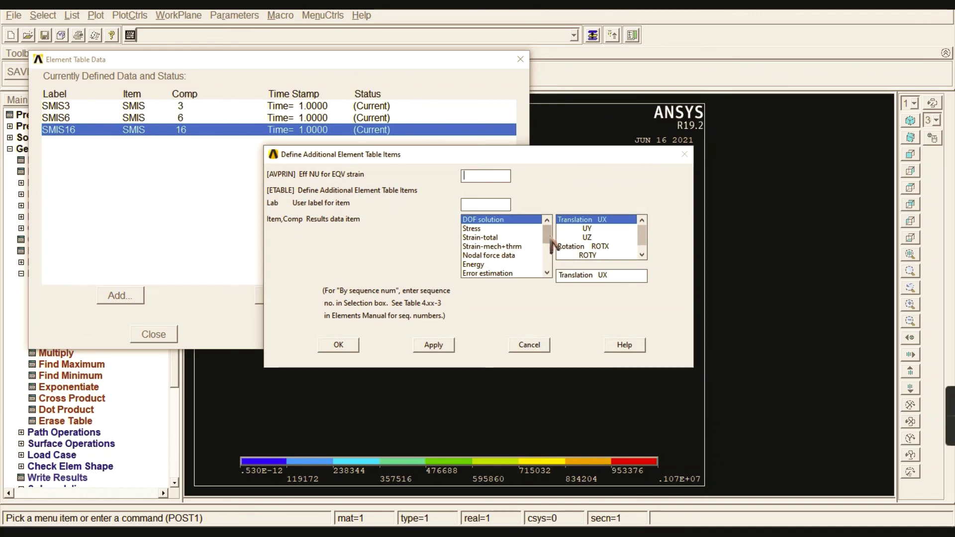
Step: Add the element table item SMISC, 19 by sequence number and finish defining the table
{"action": "left_click_drag", "start_coordinate": [547, 229], "coordinate": [548, 279]}
{"action": "left_click", "coordinate": [507, 273]}
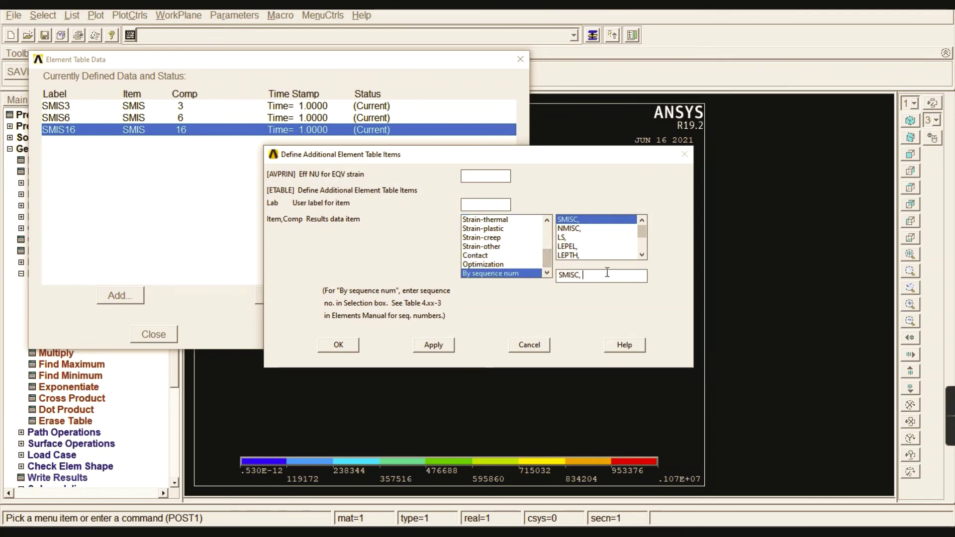
{"action": "left_click", "coordinate": [339, 344]}
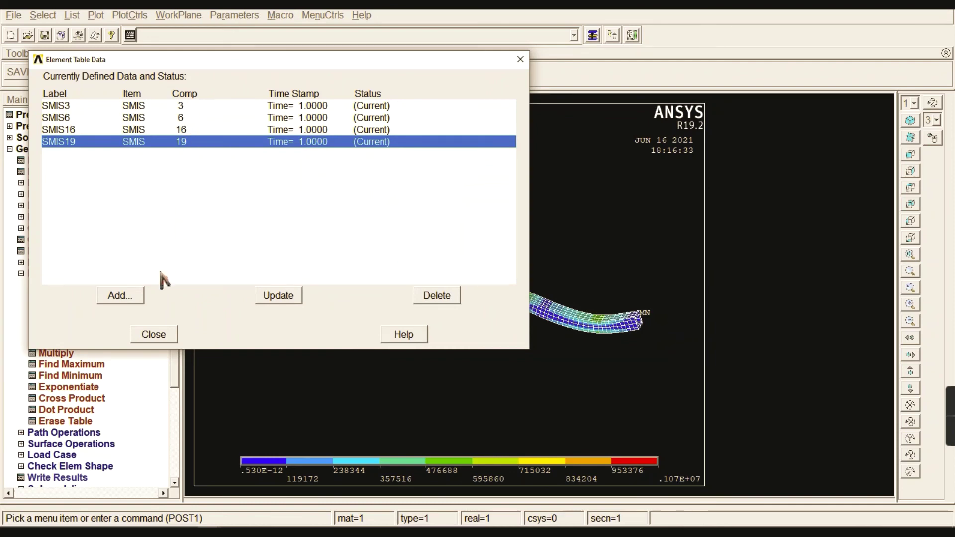
{"action": "left_click", "coordinate": [160, 334]}
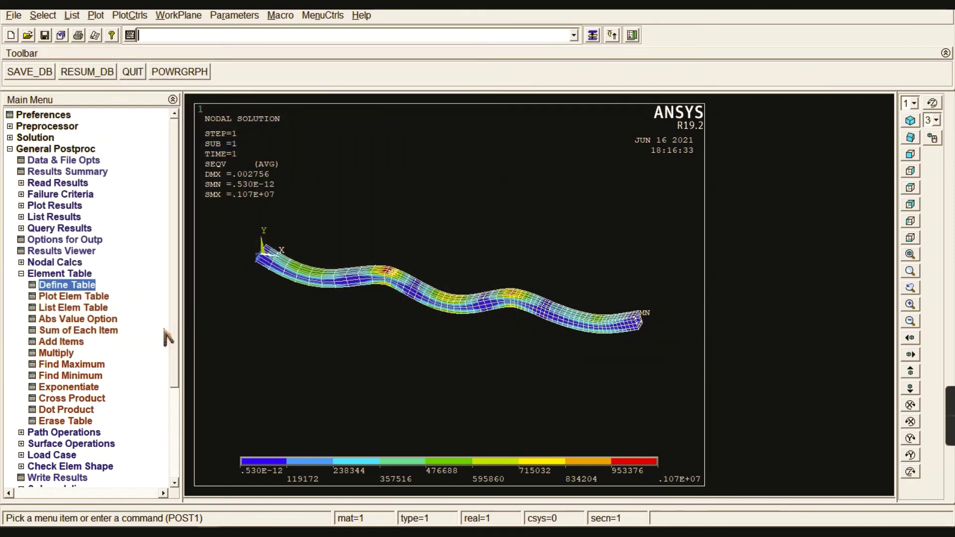
{"action": "left_click", "coordinate": [70, 273]}
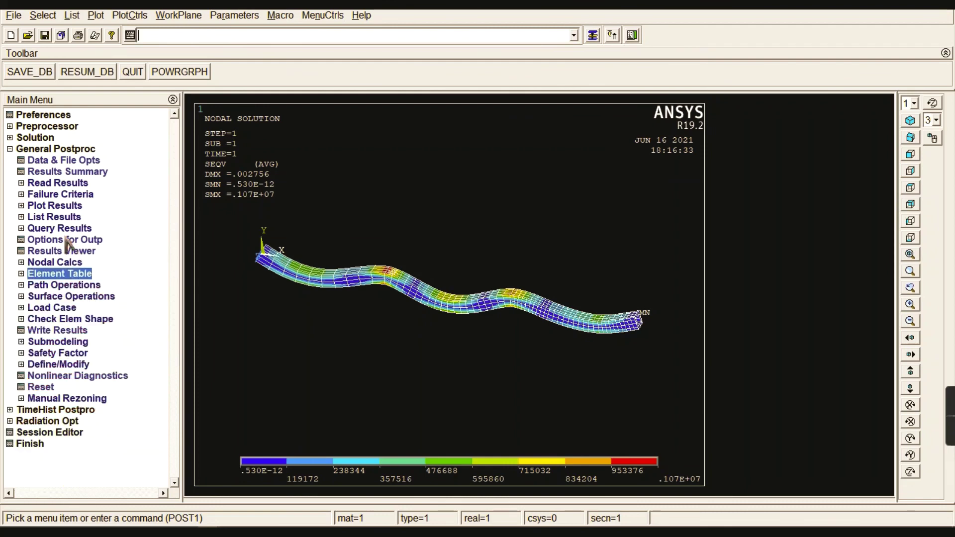
Step: Plot the line element results with SMIS3 at node I and SMIS16 at node J, and show them in front view
{"action": "left_click", "coordinate": [59, 207]}
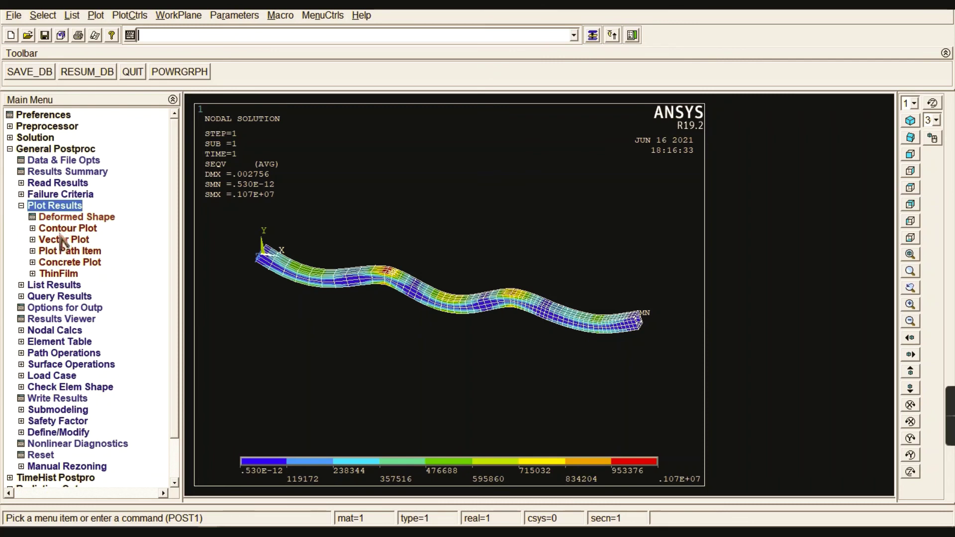
{"action": "left_click", "coordinate": [64, 229]}
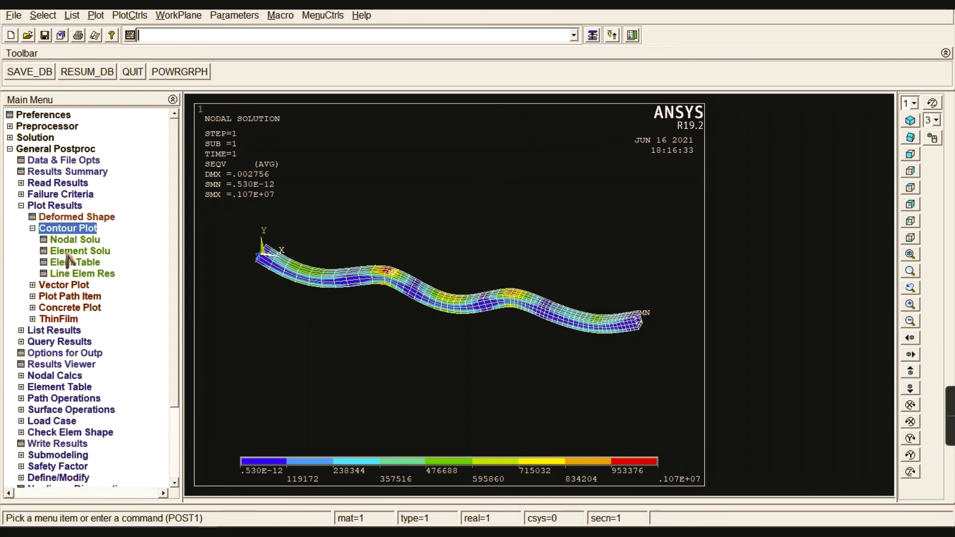
{"action": "left_click", "coordinate": [79, 273]}
{"action": "left_click", "coordinate": [571, 195]}
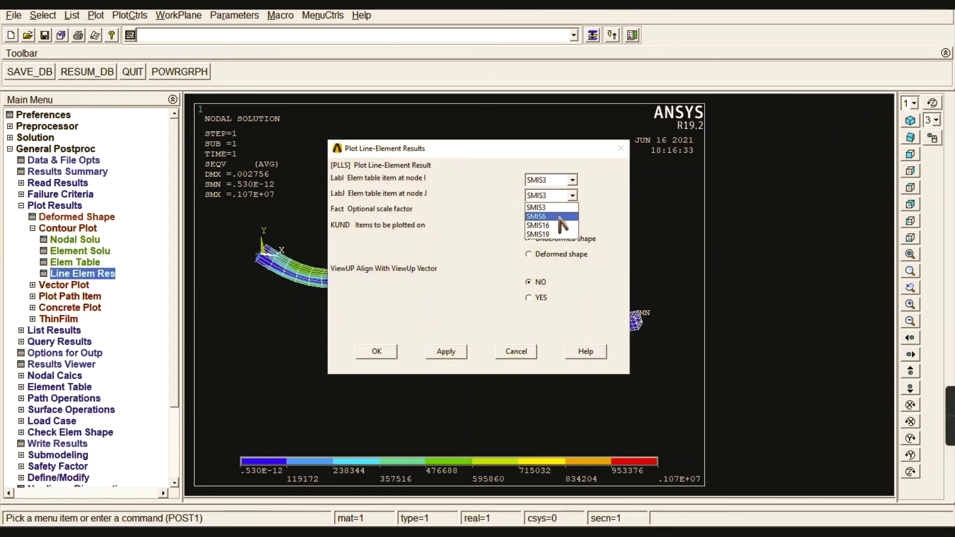
{"action": "left_click", "coordinate": [560, 226]}
{"action": "left_click", "coordinate": [376, 351]}
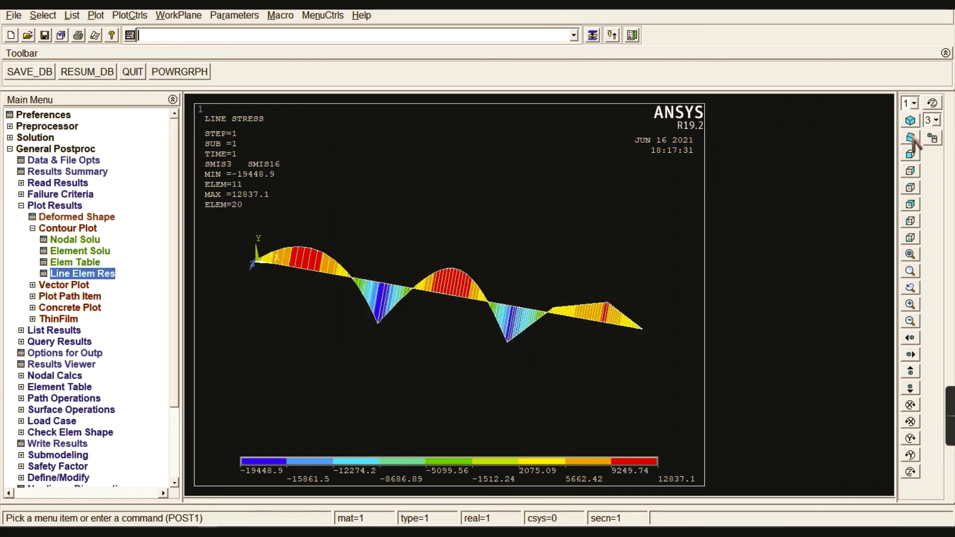
{"action": "left_click", "coordinate": [912, 156]}
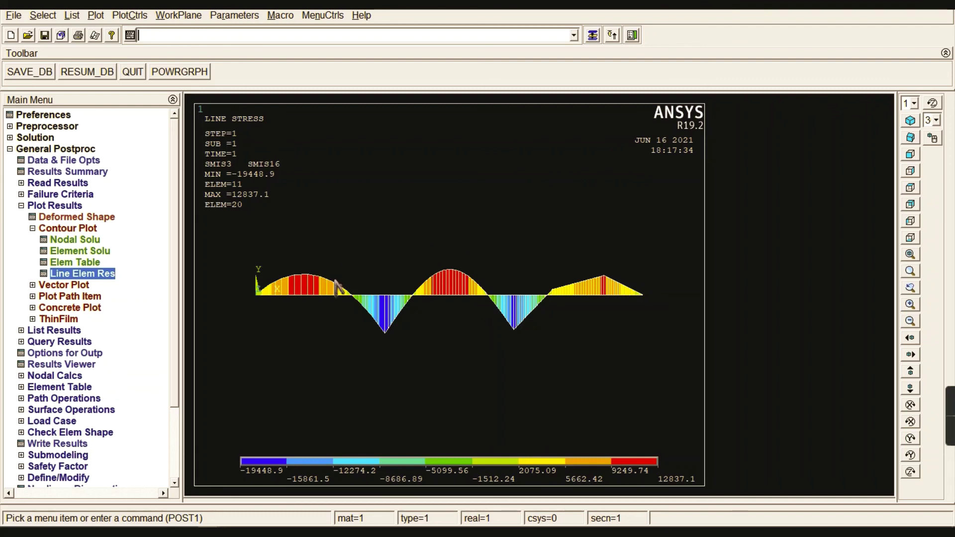
Step: Plot the line element results with SMIS6 at node I and SMIS19 at node J on the undeformed shape
{"action": "left_click", "coordinate": [110, 274]}
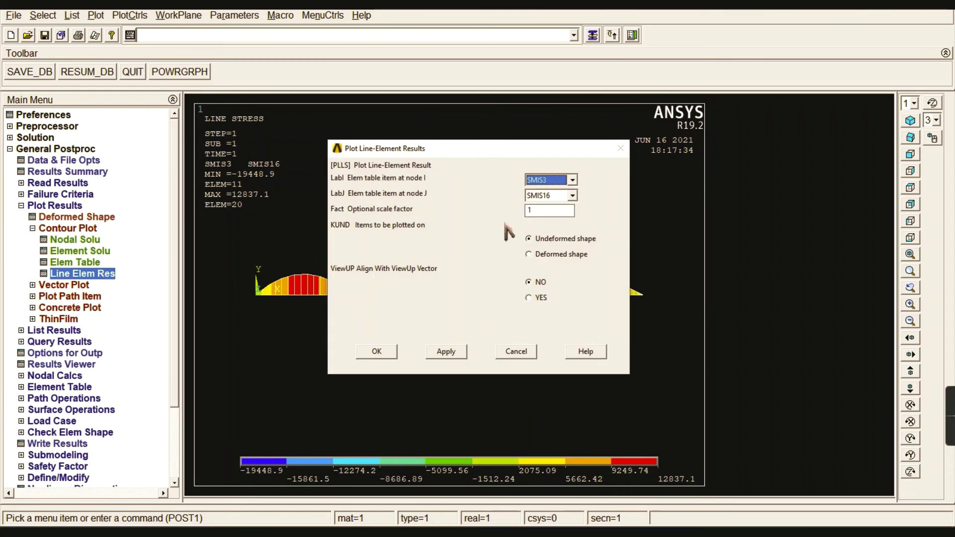
{"action": "left_click", "coordinate": [573, 179]}
{"action": "left_click", "coordinate": [553, 201]}
{"action": "left_click", "coordinate": [573, 196]}
{"action": "left_click", "coordinate": [551, 232]}
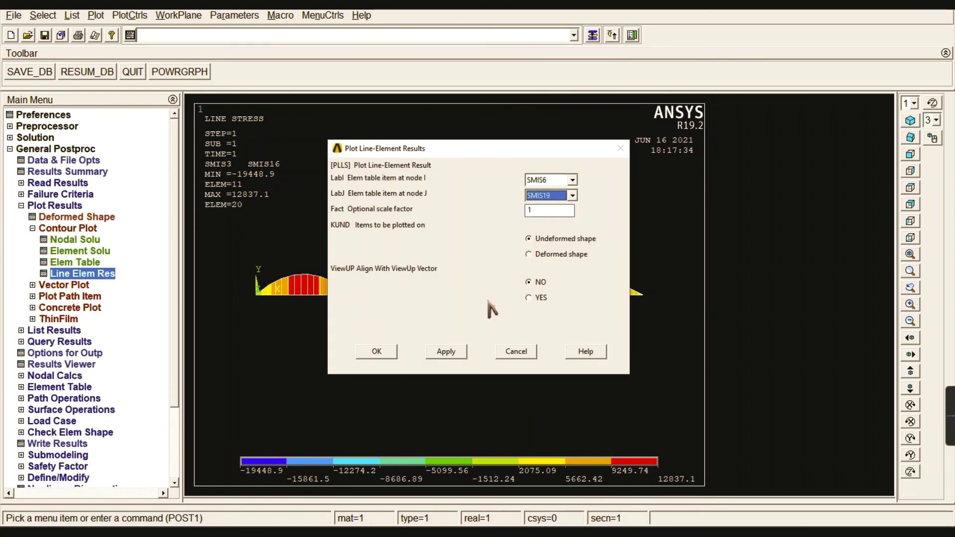
{"action": "left_click", "coordinate": [376, 351]}
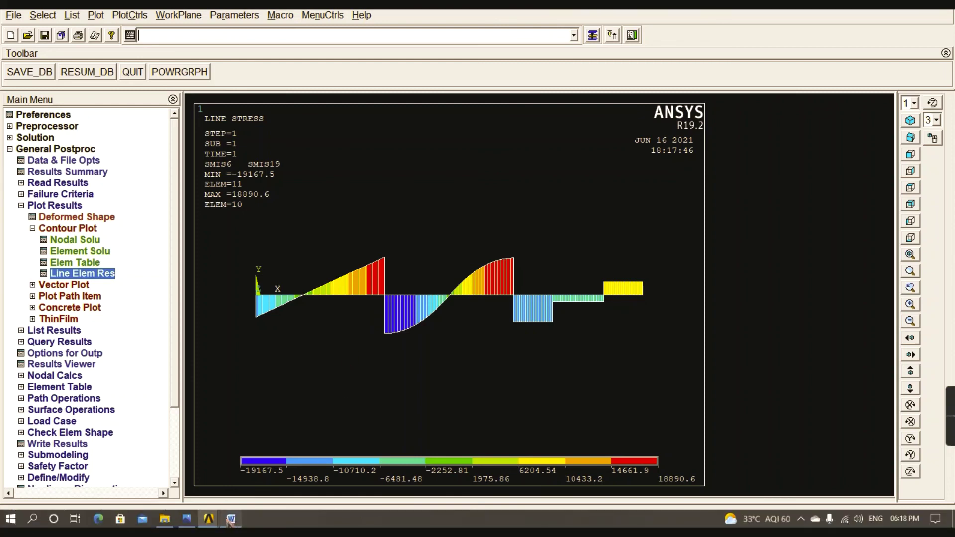
Step: Switch to the Word document and examine the divisor 10 in both pressure expressions of the 0 to 15000 load loop
{"action": "left_click", "coordinate": [231, 519]}
{"action": "left_click_drag", "start_coordinate": [705, 125], "coordinate": [687, 123]}
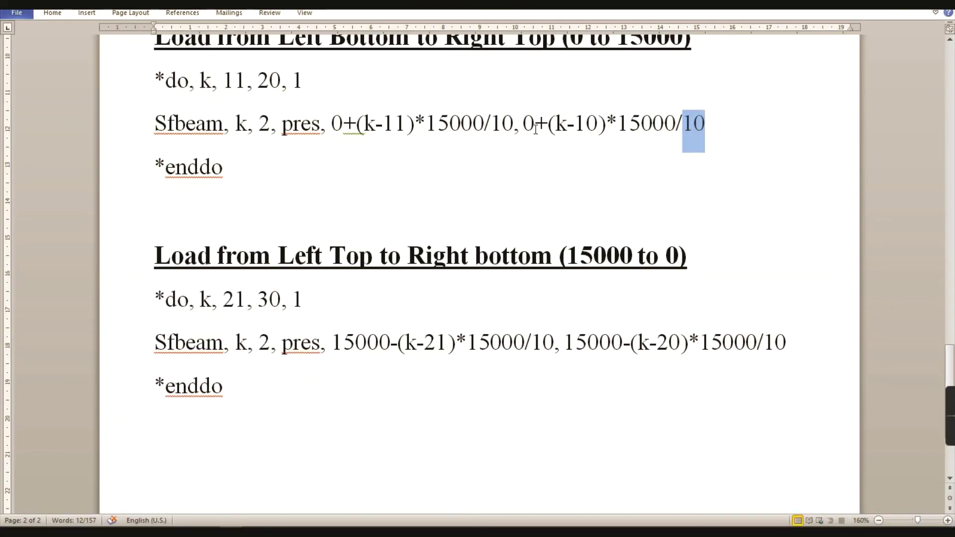
{"action": "left_click_drag", "start_coordinate": [514, 124], "coordinate": [494, 127]}
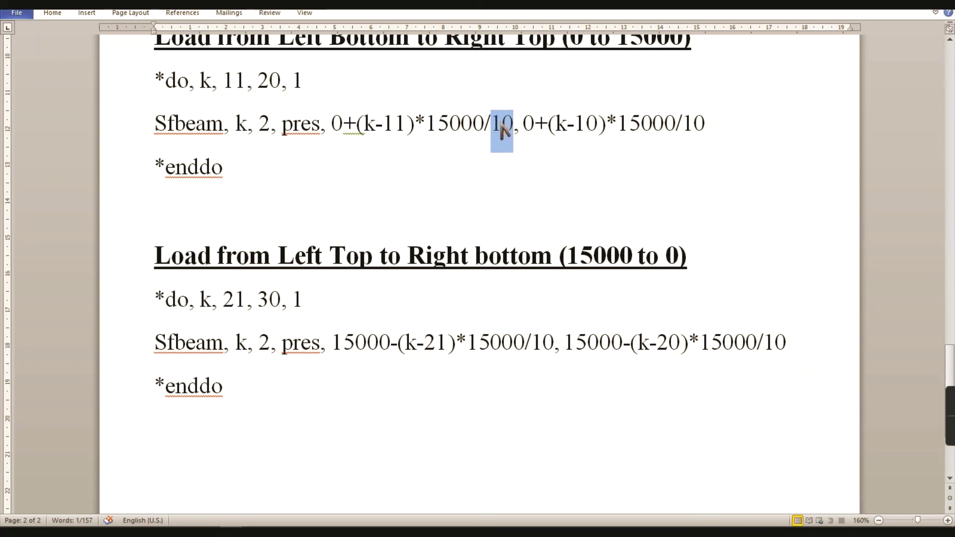
{"action": "left_click_drag", "start_coordinate": [492, 125], "coordinate": [513, 124]}
{"action": "left_click_drag", "start_coordinate": [683, 126], "coordinate": [705, 125]}
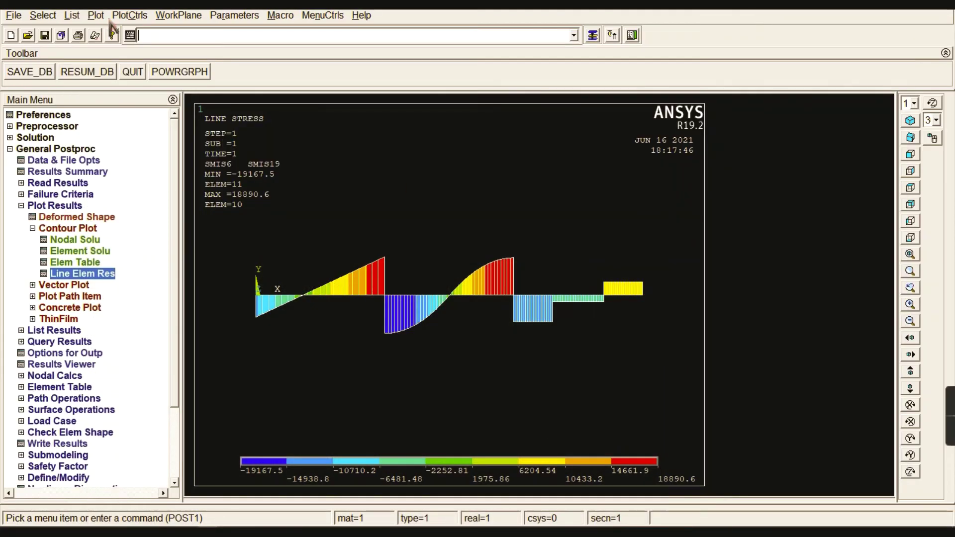
Step: Switch back to ANSYS and apply reverse video colours to the line stress plot
{"action": "left_click", "coordinate": [128, 14]}
{"action": "mouse_move", "coordinate": [170, 93]}
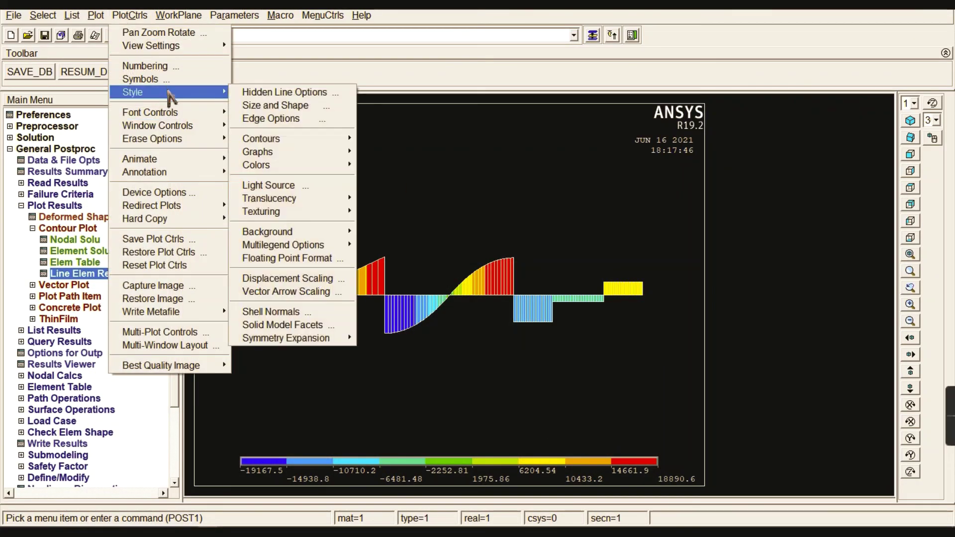
{"action": "mouse_move", "coordinate": [275, 166]}
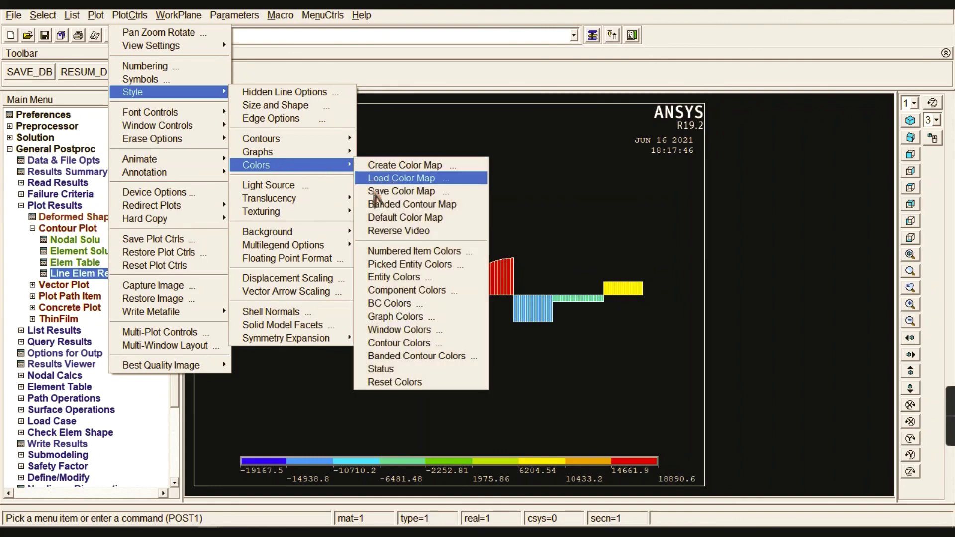
{"action": "left_click", "coordinate": [398, 228]}
Step: Capture the SMIS6–SMIS19 line stress plot as an image and move the image window so the whole plot is in view
{"action": "left_click", "coordinate": [127, 16]}
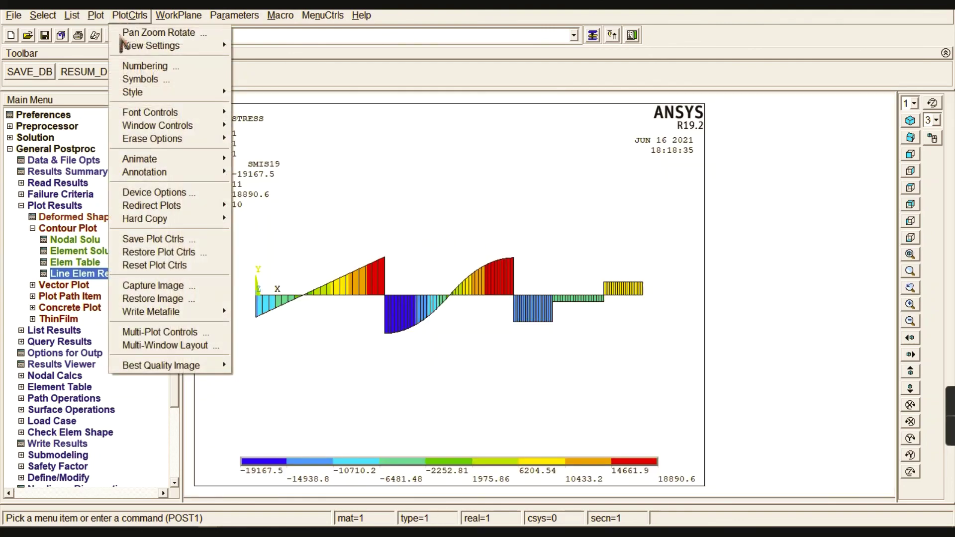
{"action": "left_click", "coordinate": [157, 286]}
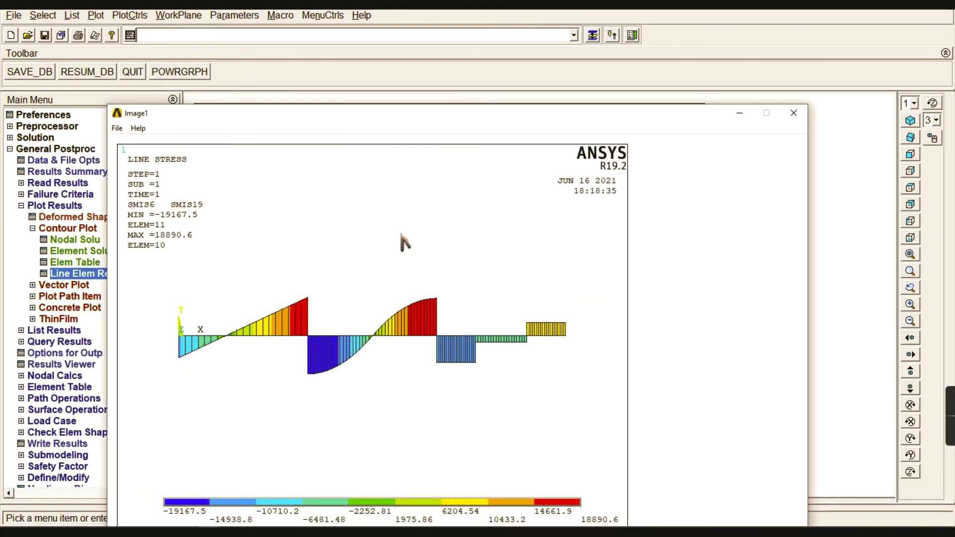
{"action": "left_click_drag", "start_coordinate": [455, 120], "coordinate": [460, 77]}
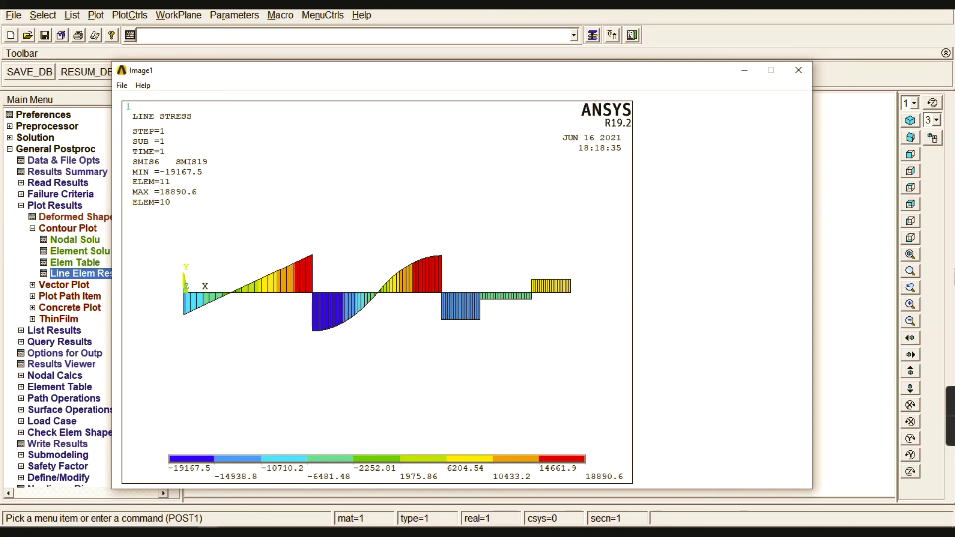
{"action": "mouse_move", "coordinate": [949, 425]}
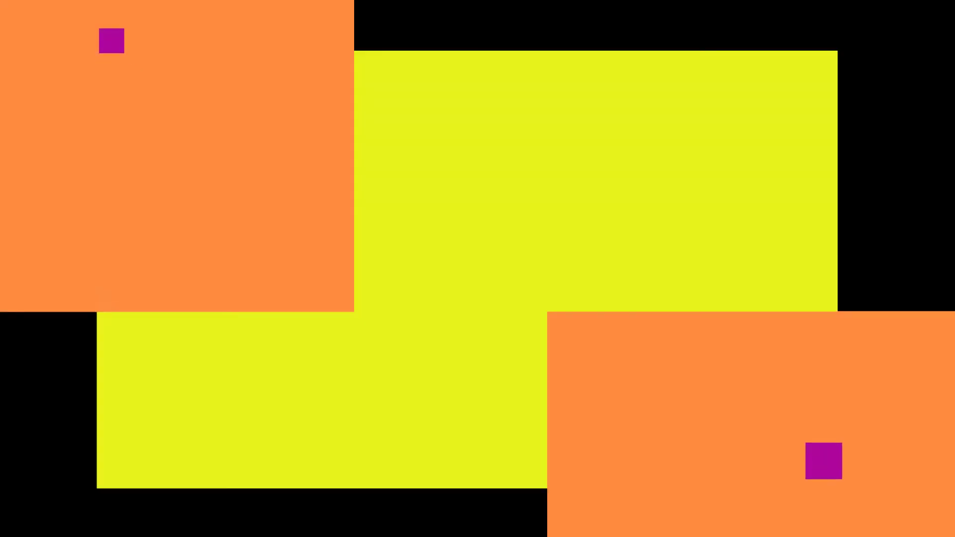